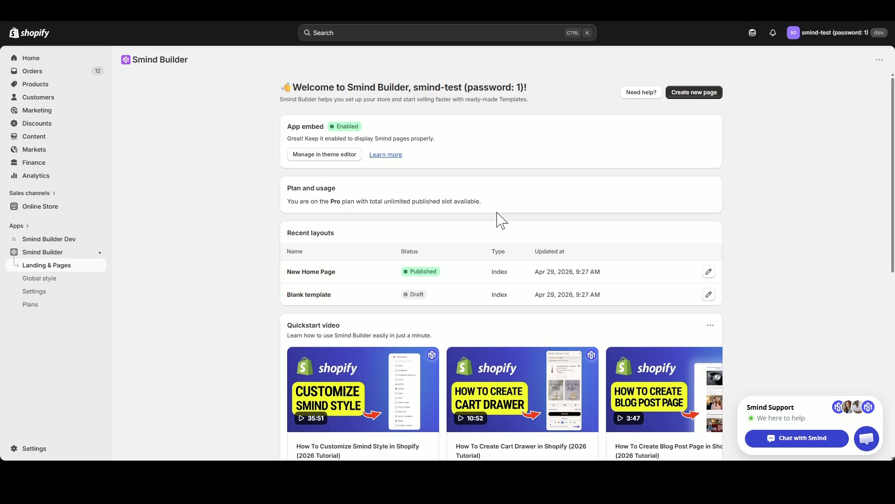
- Start building a new product page in the Smind Builder page builder from the Blank template
left_click(43, 267)
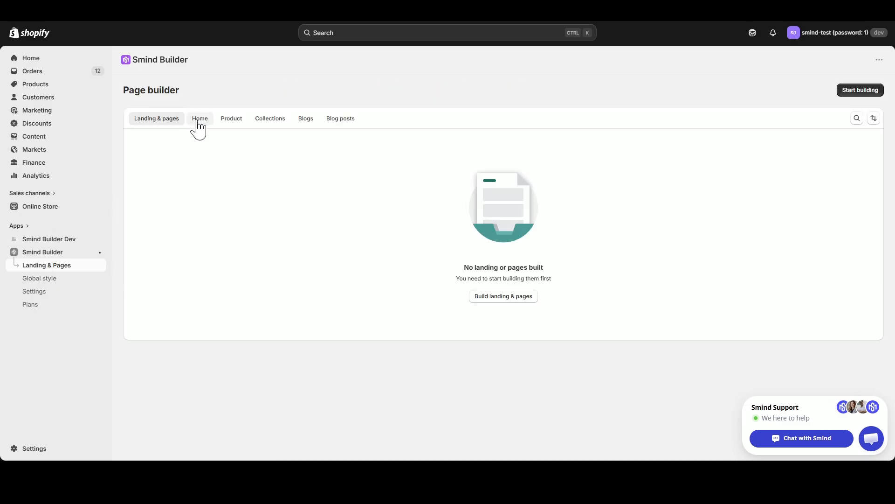
left_click(231, 122)
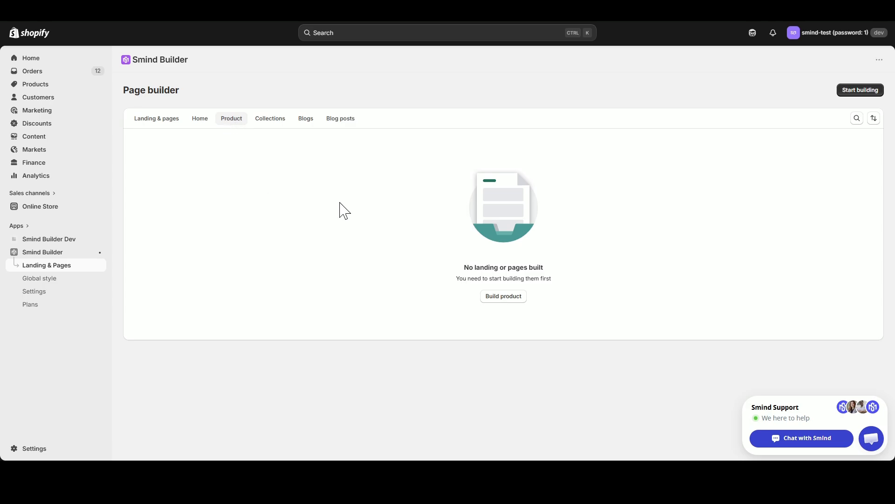
left_click(512, 299)
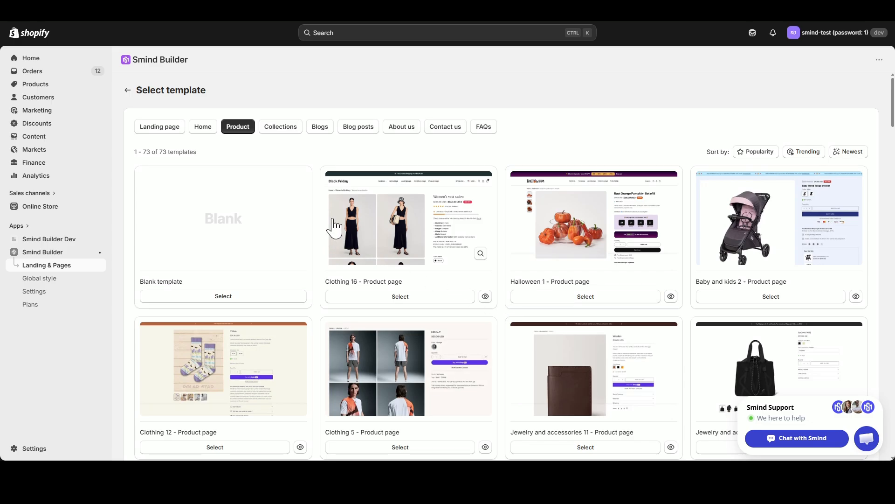
scroll(352, 275, "down", 6)
scroll(352, 276, "down", 12)
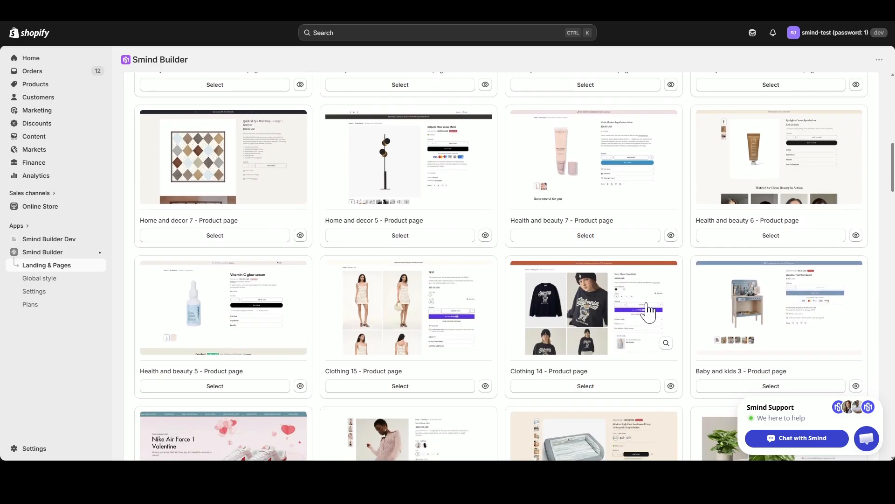
scroll(490, 310, "up", 7)
scroll(490, 311, "up", 11)
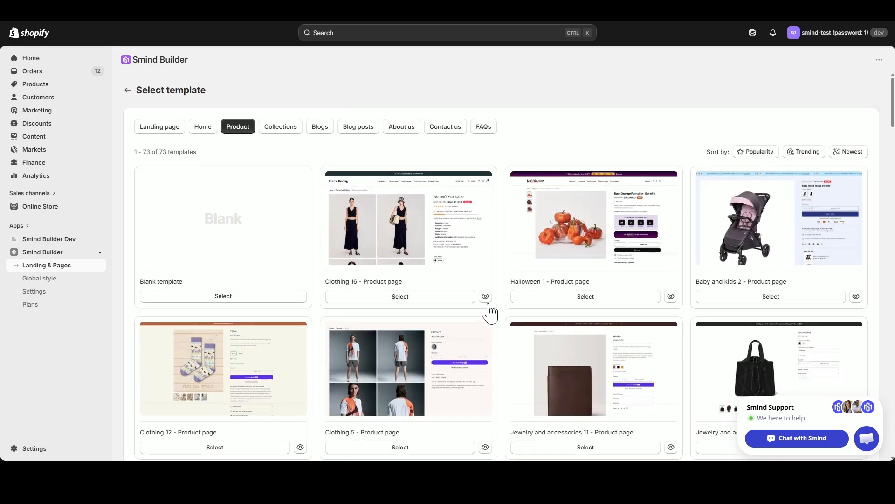
left_click(237, 296)
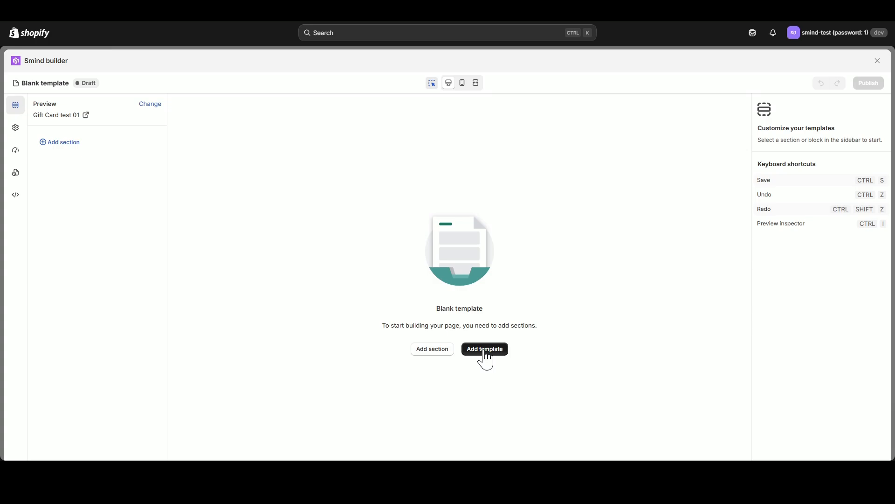
- Add the "Clothing 14 - Product page" template from the library to the blank page
left_click(485, 350)
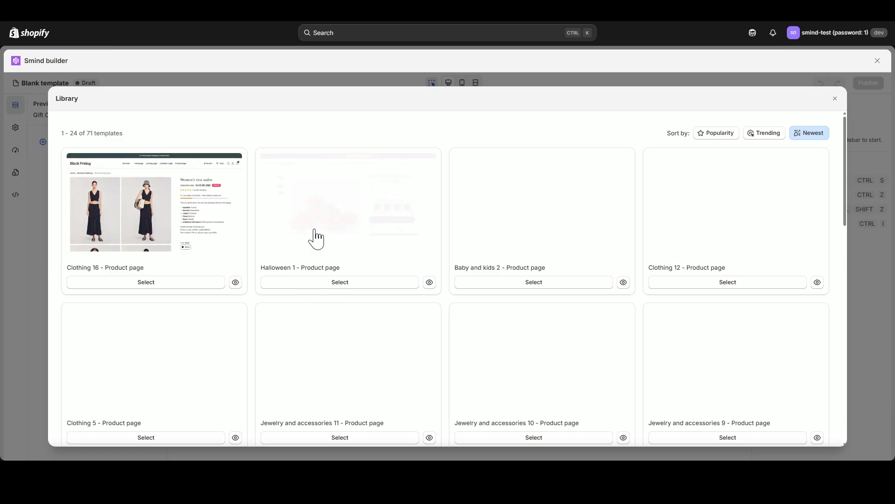
scroll(712, 289, "down", 2)
scroll(710, 292, "down", 2)
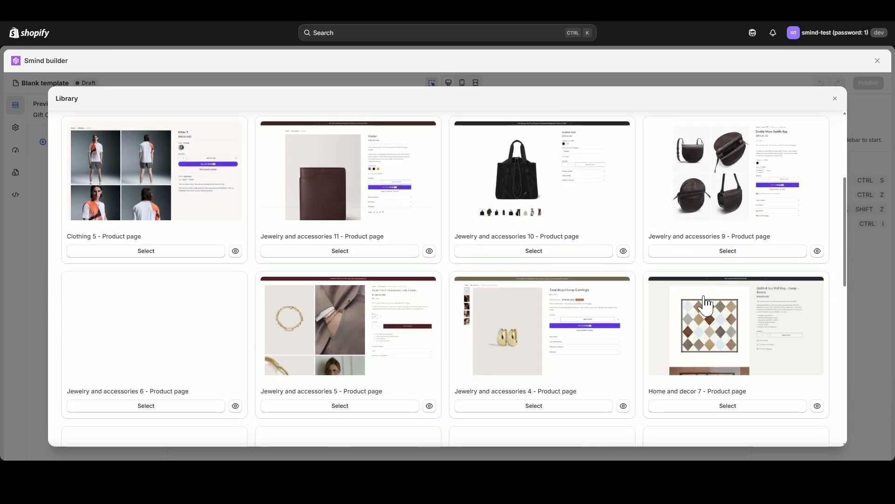
scroll(530, 312, "down", 5)
scroll(533, 310, "down", 4)
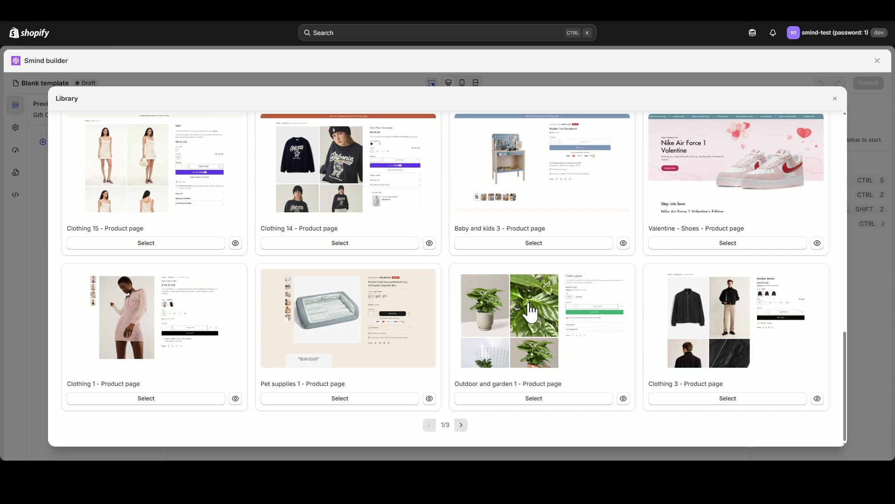
left_click(341, 247)
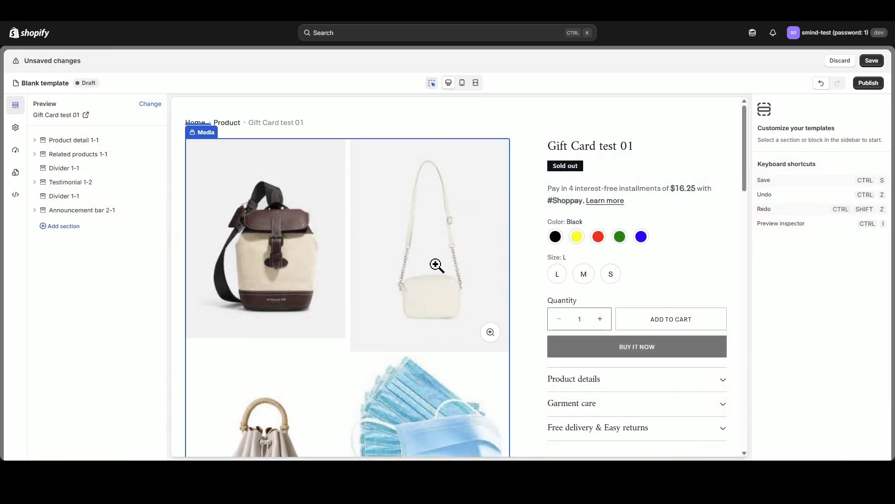
- Search for "Steve" and change the preview product to Steve Colorblock Collar T-Shirt
scroll(452, 242, "down", 5)
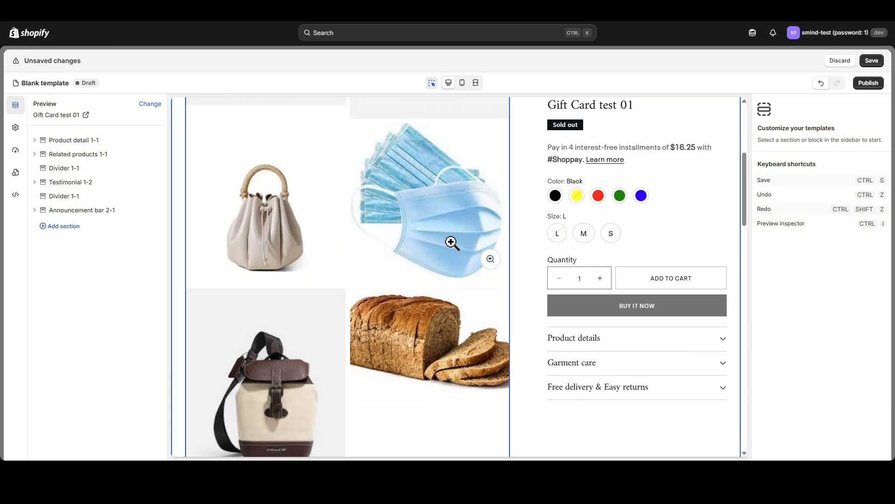
scroll(462, 266, "down", 5)
scroll(507, 290, "up", 10)
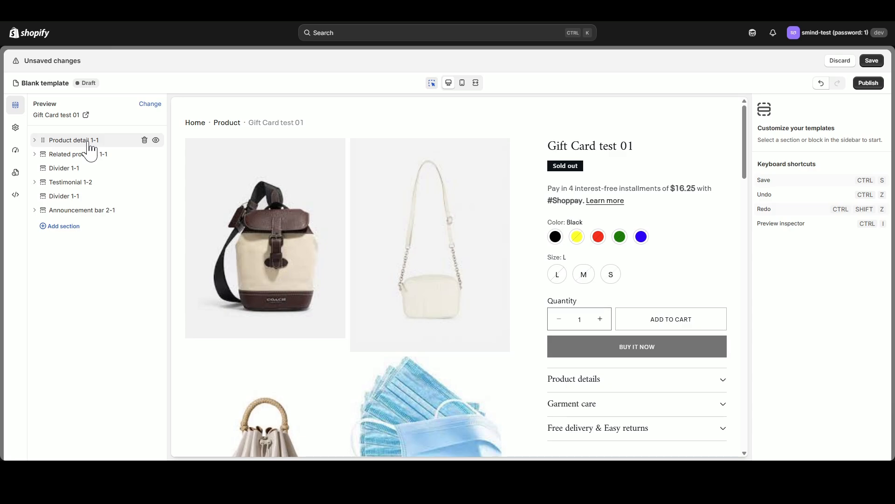
left_click(150, 103)
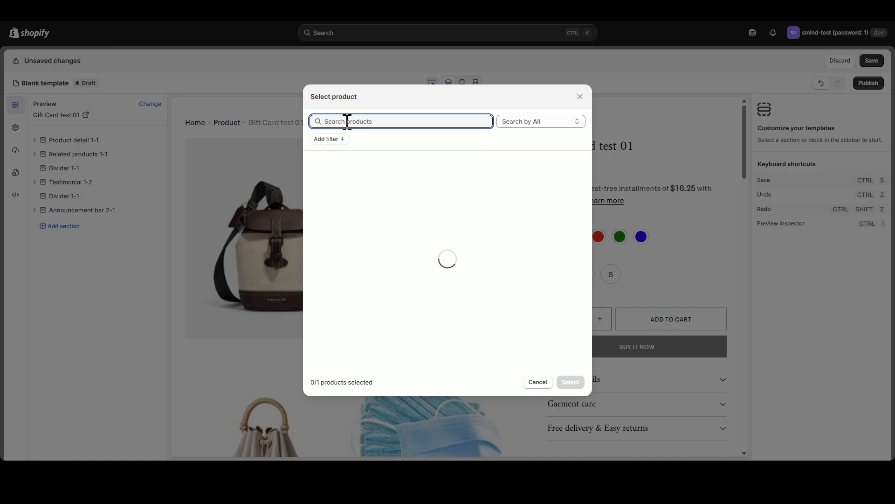
type("Steve")
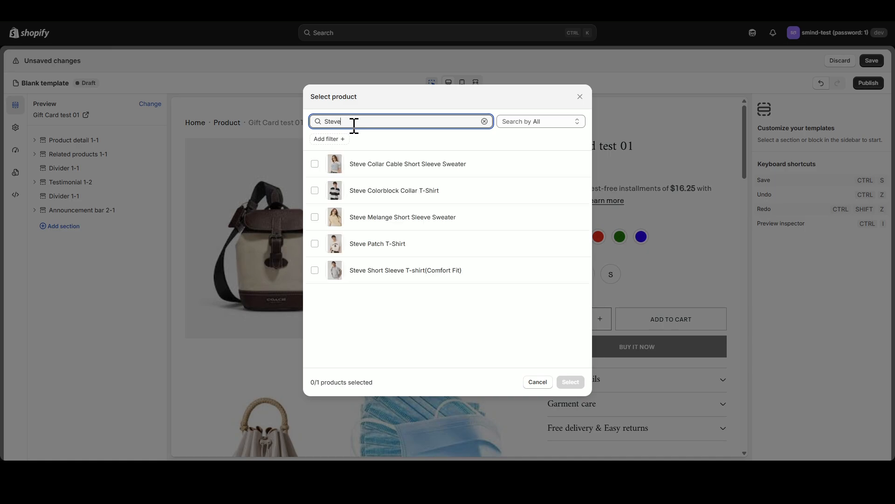
left_click(373, 190)
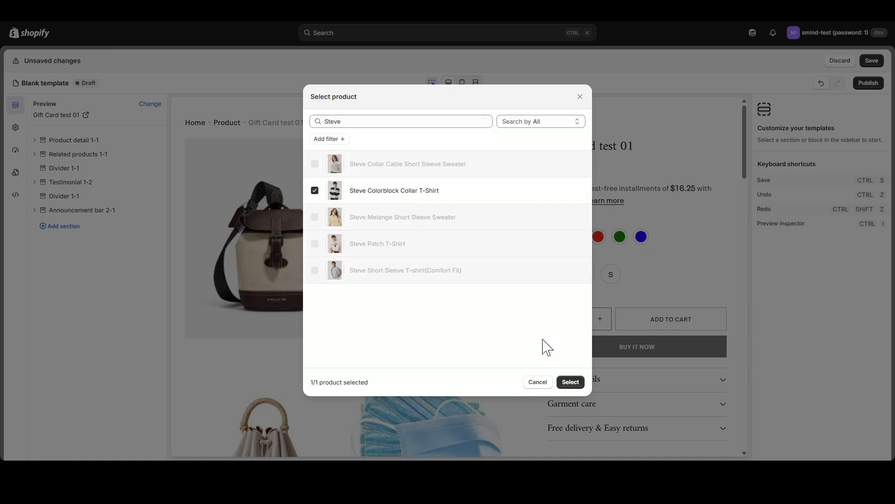
left_click(569, 383)
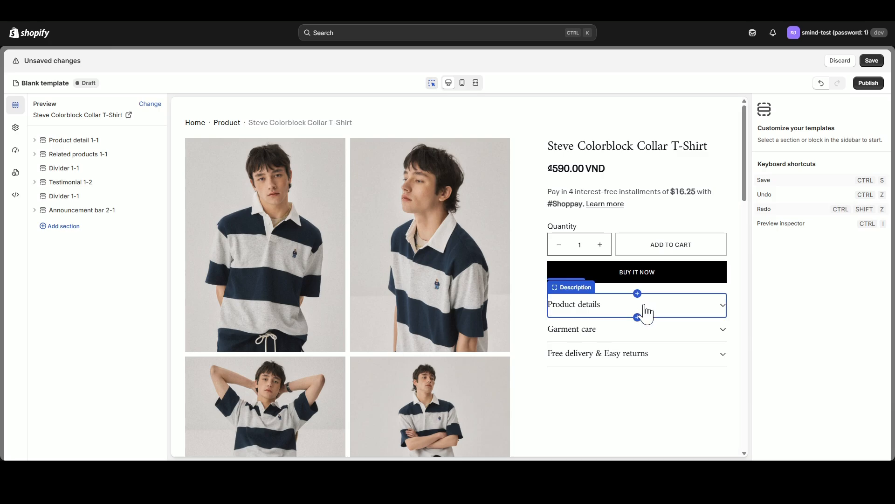
- Delete the Breadcrumb block from the Product detail 1-1 section
scroll(278, 209, "down", 1)
scroll(277, 209, "down", 5)
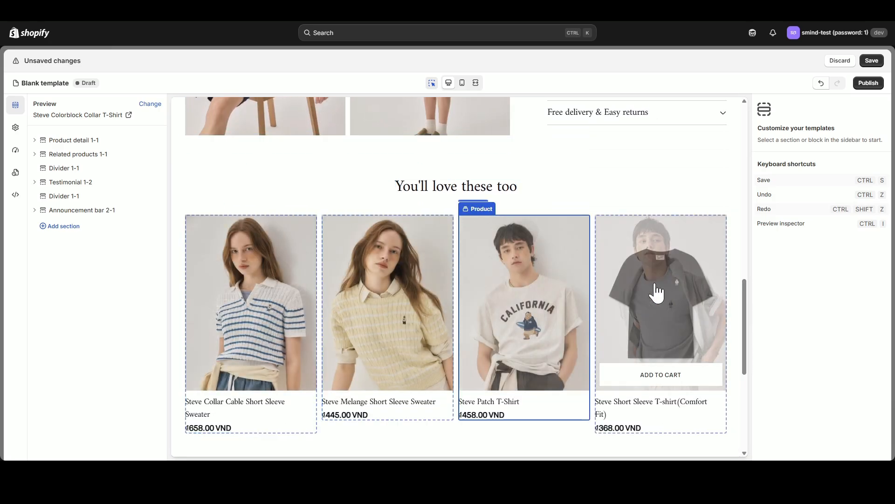
scroll(394, 244, "up", 6)
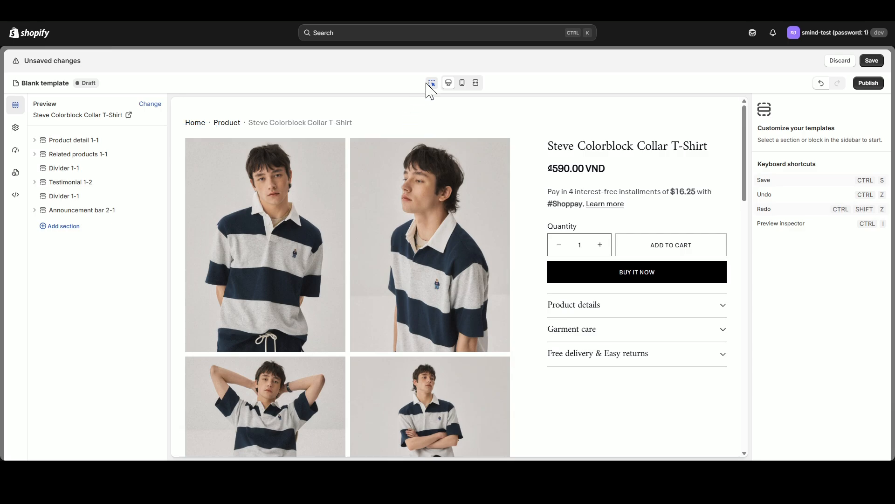
left_click(35, 139)
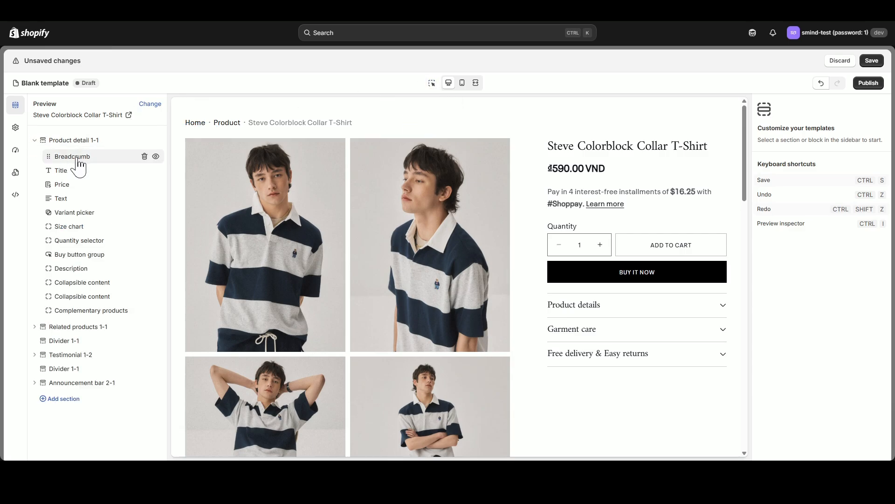
left_click(77, 159)
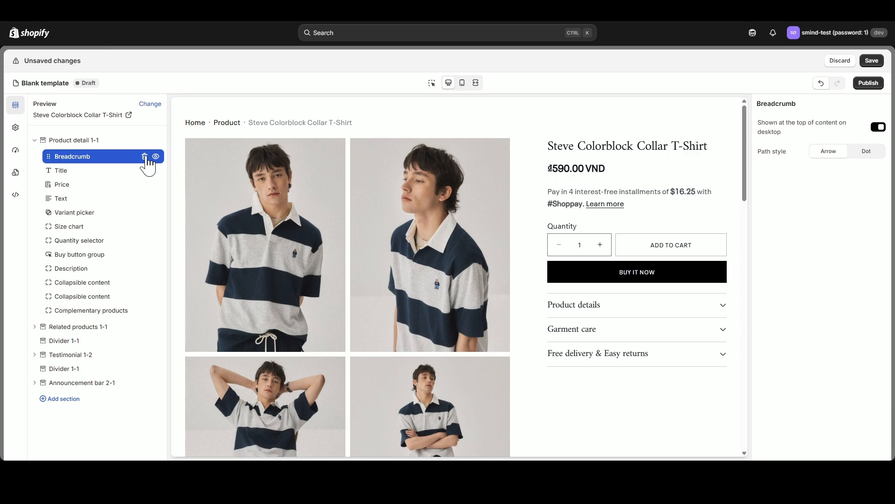
left_click(145, 157)
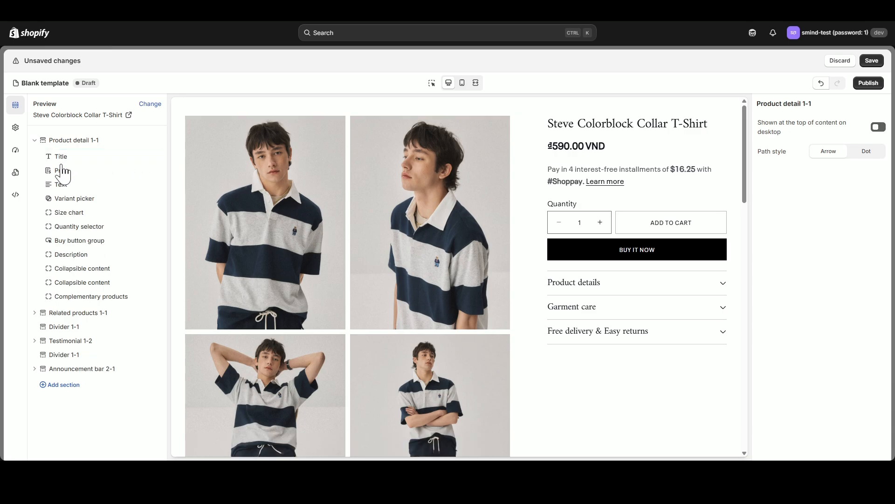
- Change the heading of the "Garment care" collapsible content block to "Shipping Information"
left_click(107, 272)
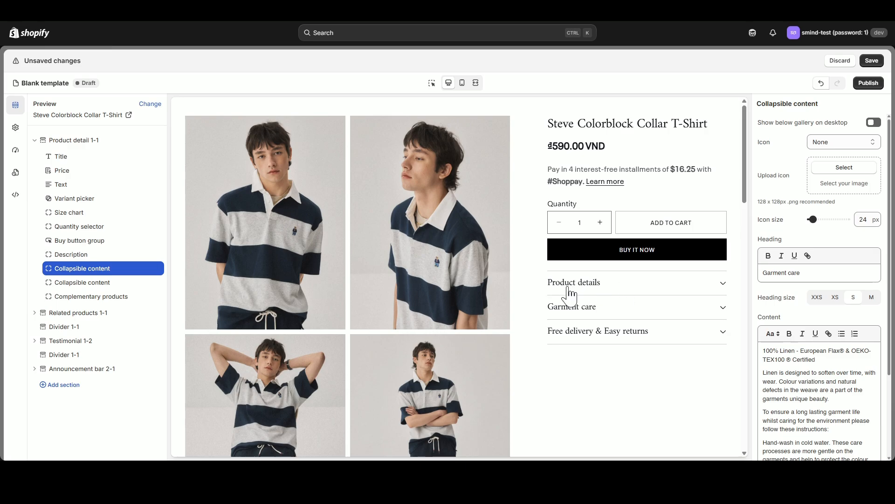
left_click(724, 285)
left_click(724, 285)
left_click(723, 308)
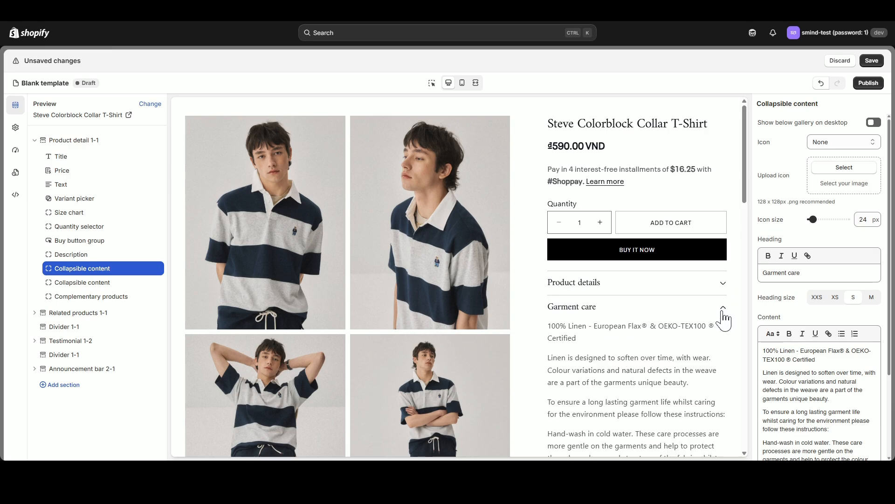
left_click(723, 317)
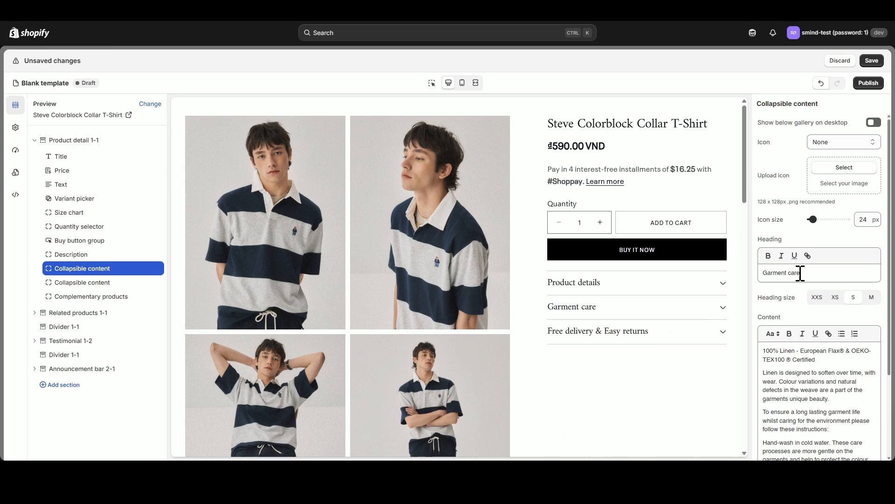
left_click_drag(799, 271, 716, 282)
type("Shipping Information")
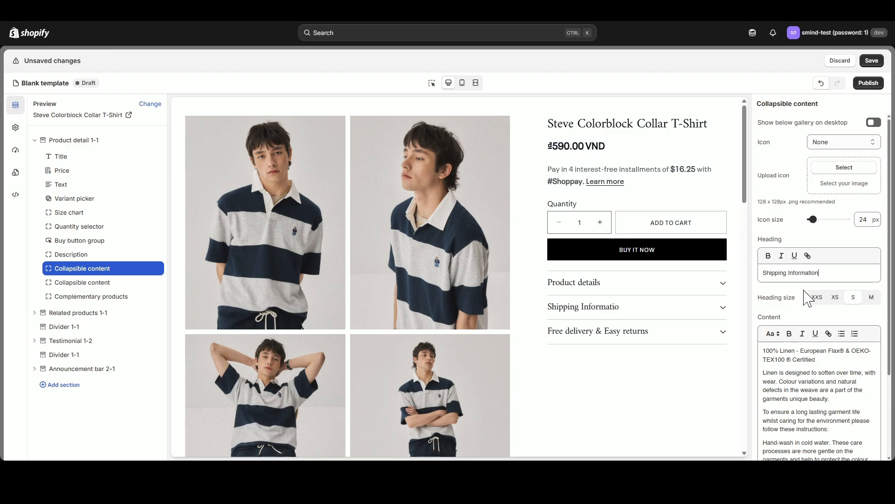
- Replace the Shipping Information content with the copied text on courier method, nationwide area, 2,500 cost and 3 to 7 days delivery, and preview it
left_click(805, 364)
key("ctrl+a")
type("Shipping Method: Courier Shipping Area: Nationwide Shipping cost: 2,500 Delivery time: 3 to 7 days Shipping Information: - Additional shipping fees may apply for remote areas or islands. Ordered items will be shipped after payment is confirmed. However, delivery may be slightly delayed depending on the type of product.")
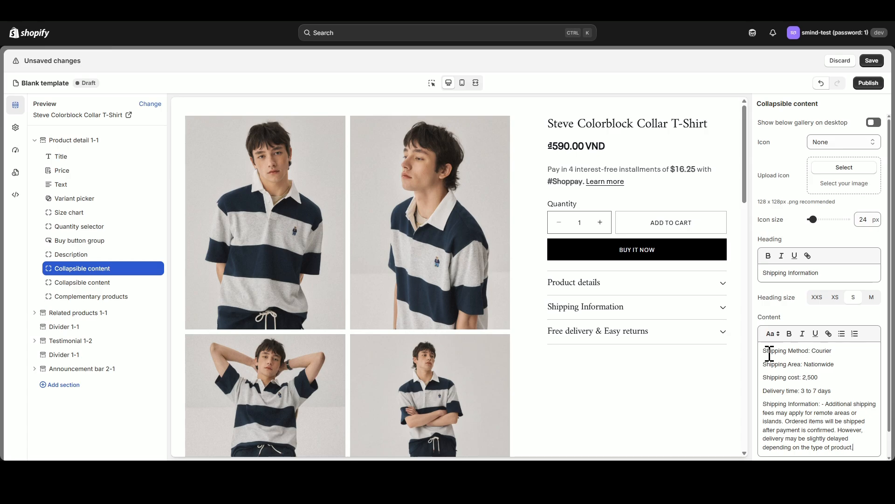
left_click(720, 310)
left_click(719, 311)
- Replace the heading of the "Free delivery & Easy returns" collapsible content block with "Exchange and Return Information"
left_click(93, 290)
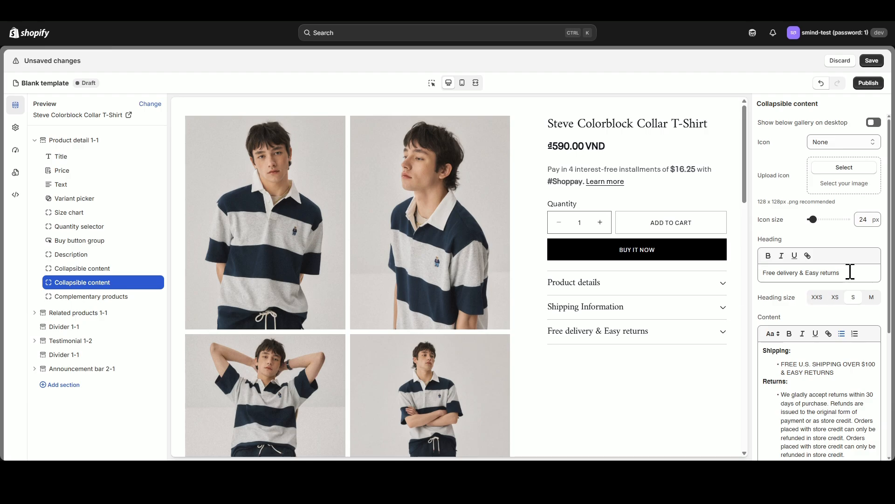
left_click_drag(848, 273, 767, 287)
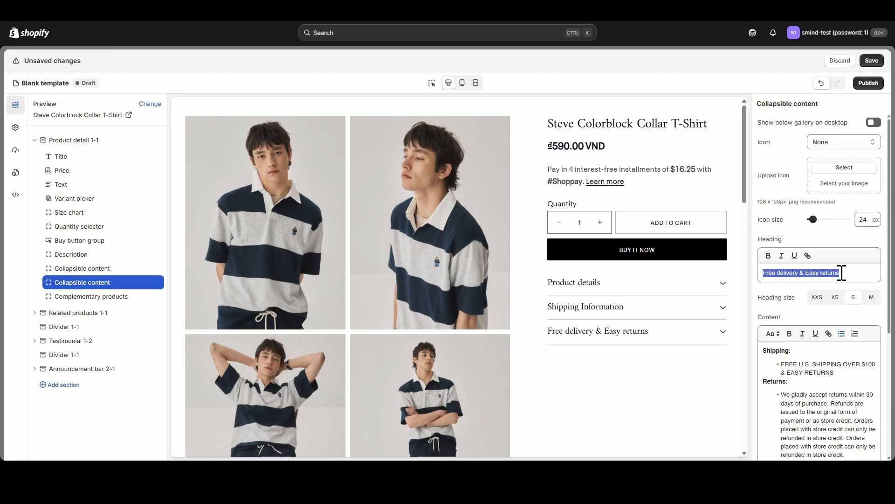
type("Exchange and Return Information")
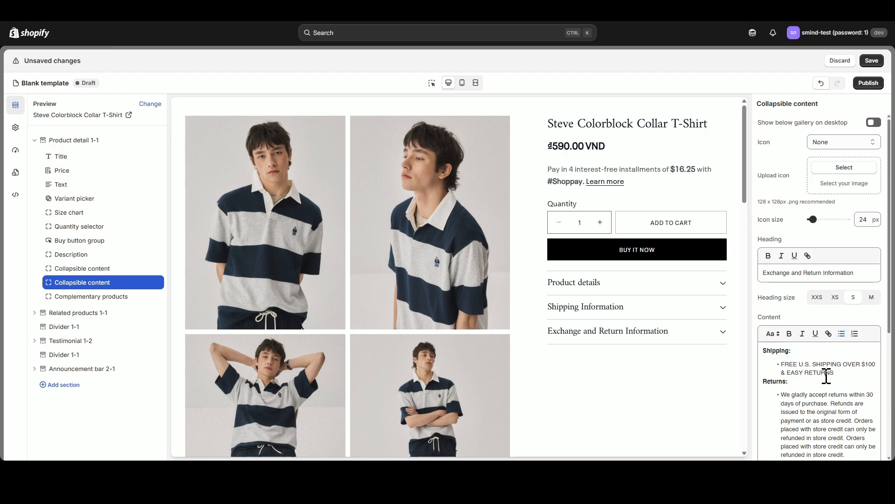
- Replace the Exchange and Return Information content with the copied exchange and return conditions, and check both collapsible rows in the preview
key("ctrl+a")
key("BackSpace")
key("ctrl+v")
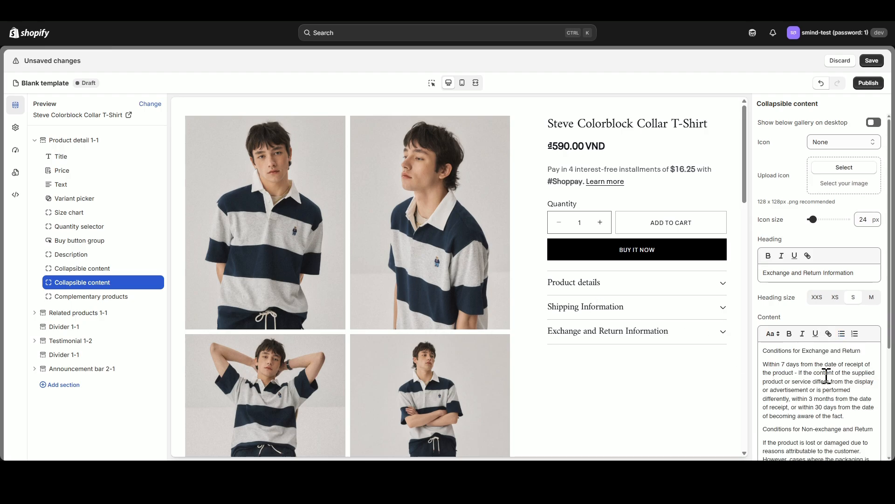
scroll(714, 315, "down", 1)
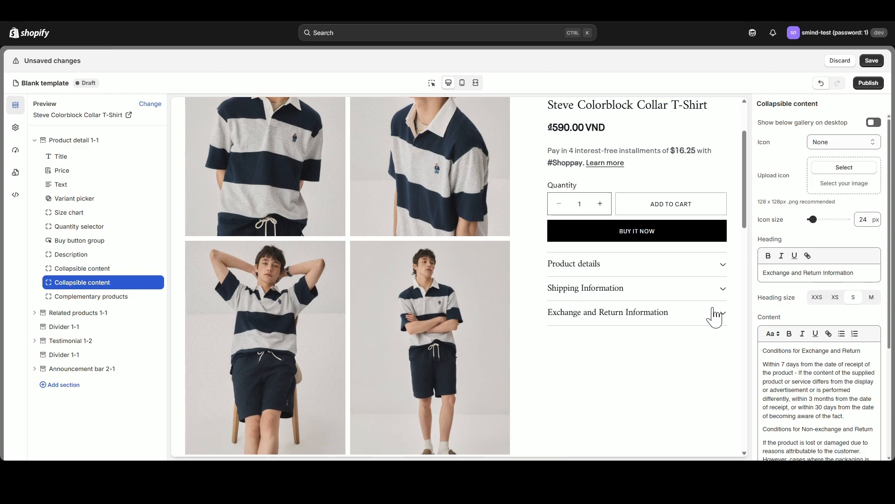
left_click(714, 314)
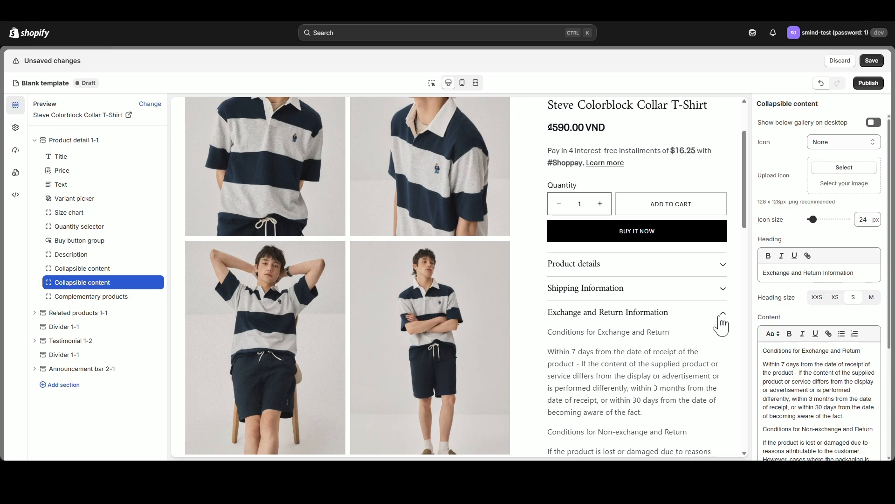
left_click(723, 294)
left_click(723, 294)
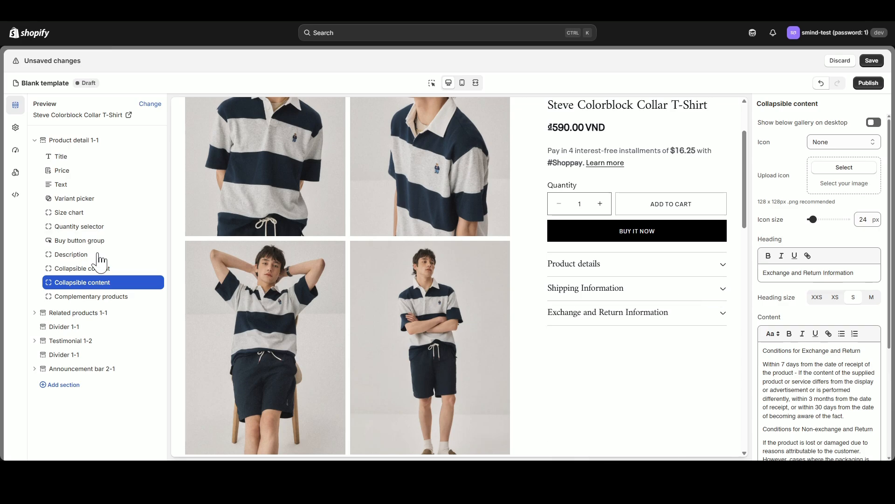
- Compare the M and S desktop media widths in the product detail section, restore L, and set the desktop layout to Left thumbnails
left_click(70, 141)
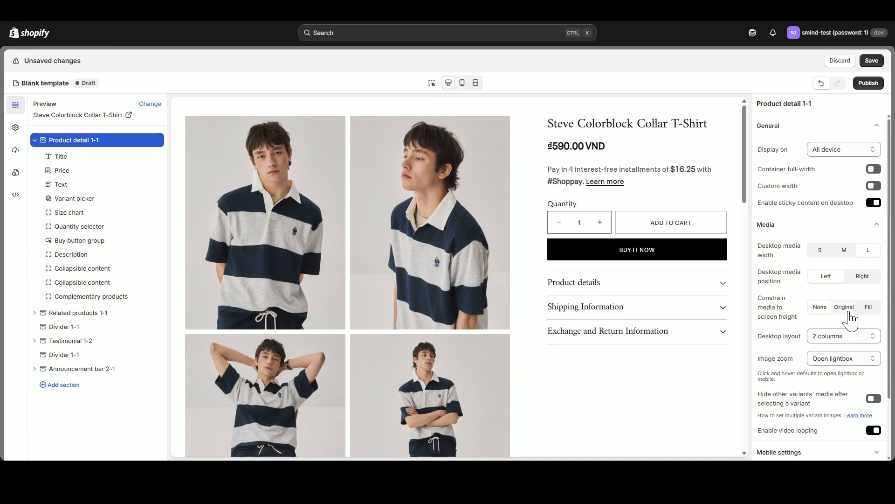
left_click(844, 250)
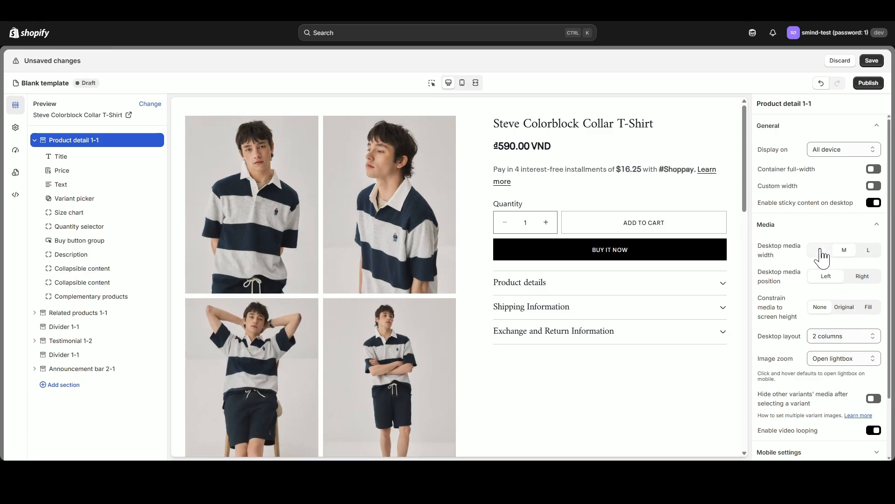
left_click(820, 251)
left_click(868, 250)
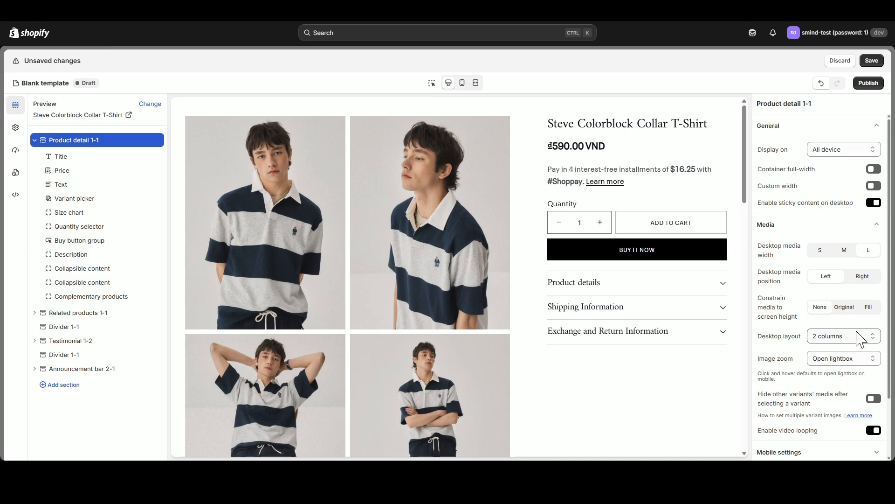
left_click(859, 339)
left_click(856, 355)
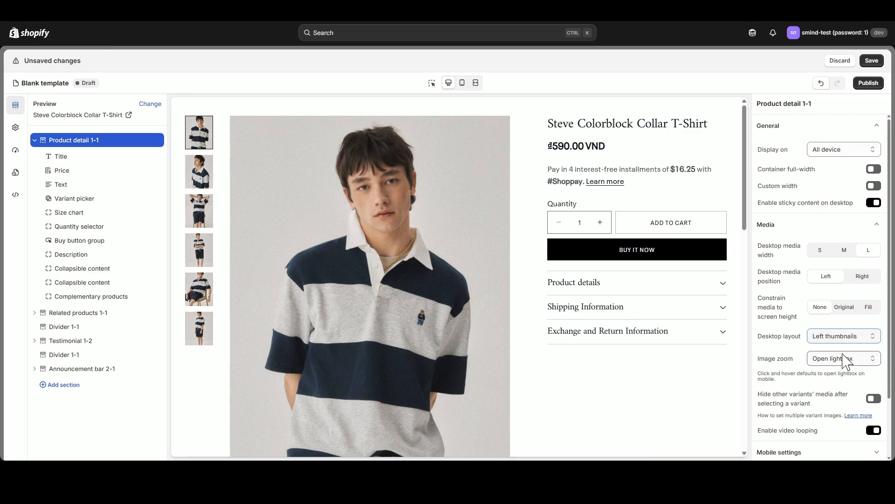
- Try Hide thumbnails as the mobile layout in the mobile preview, restore Show thumbnails, and return to the desktop preview
scroll(847, 371, "down", 3)
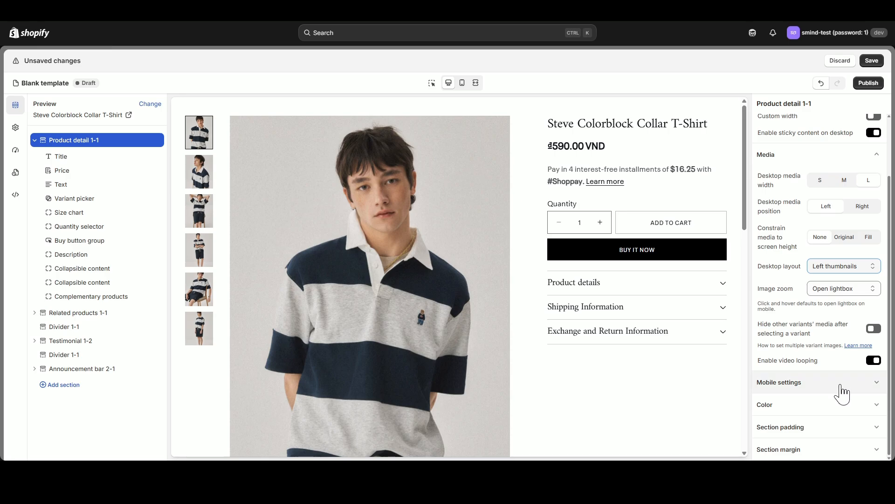
left_click(845, 382)
left_click(462, 83)
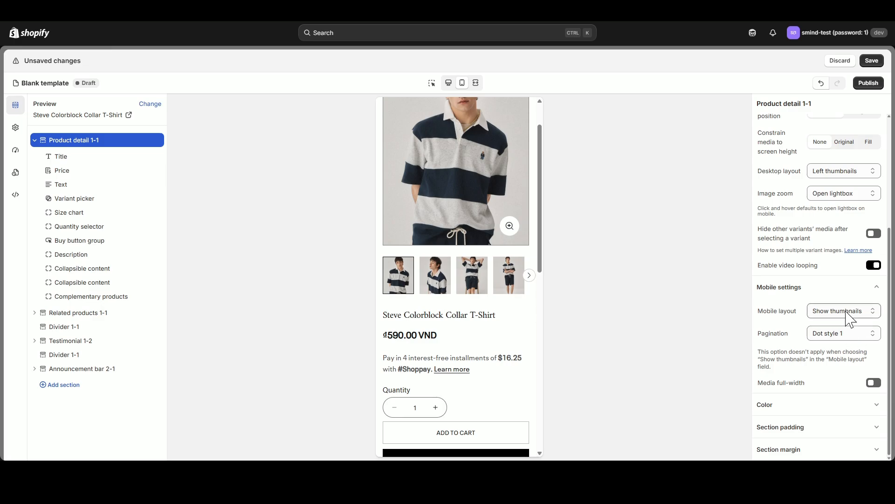
left_click(846, 311)
left_click(842, 324)
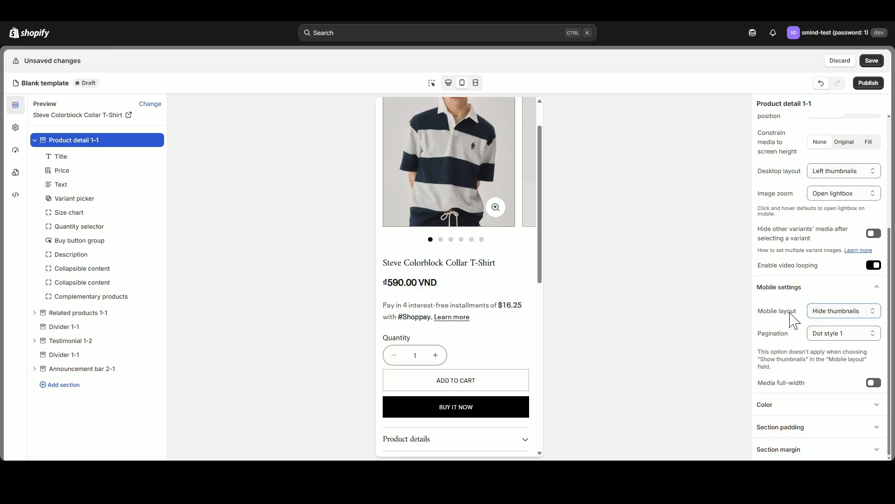
left_click(847, 312)
left_click(842, 342)
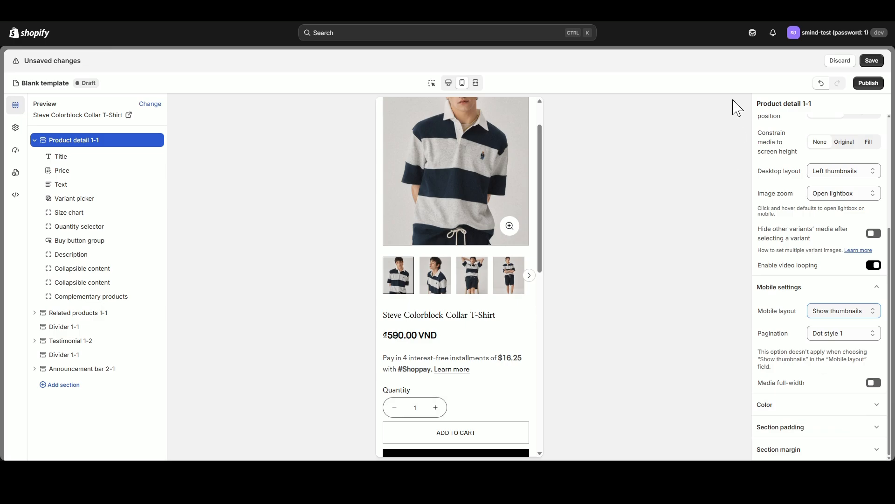
left_click(449, 83)
- Examine the related products section in the preview along with its heading and other settings
scroll(479, 244, "down", 6)
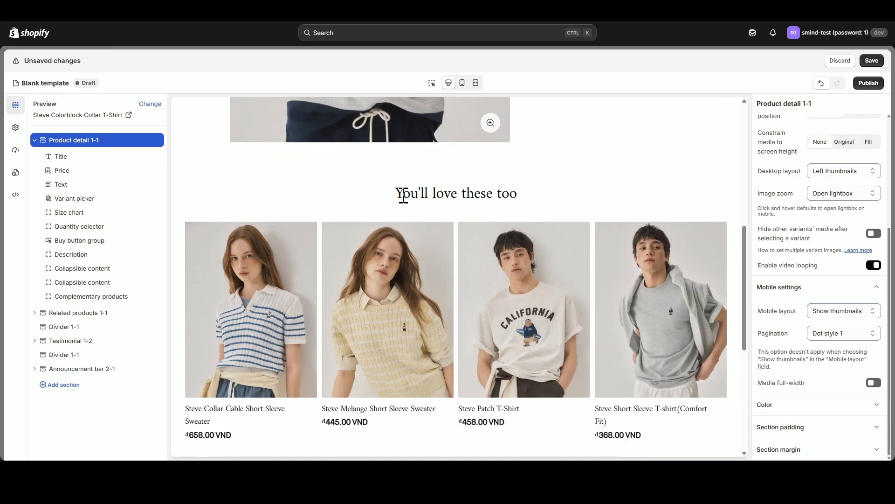
left_click(34, 140)
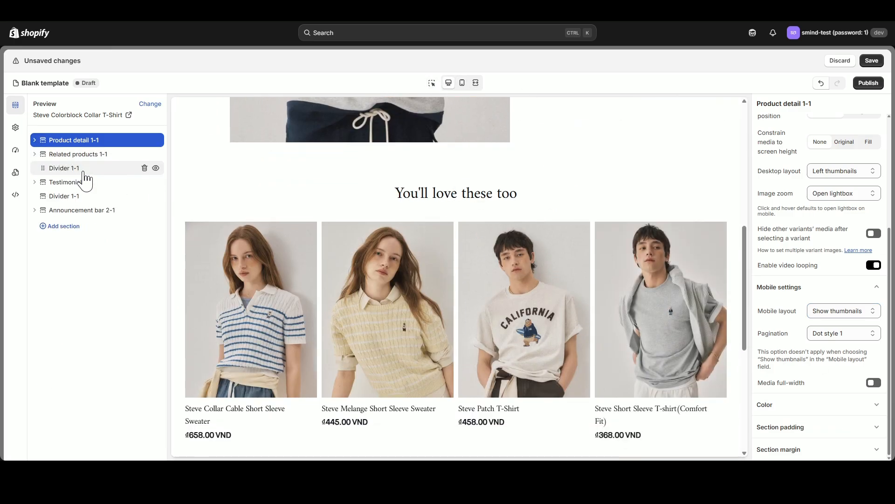
left_click(78, 154)
left_click_drag(403, 118, 518, 122)
left_click(519, 136)
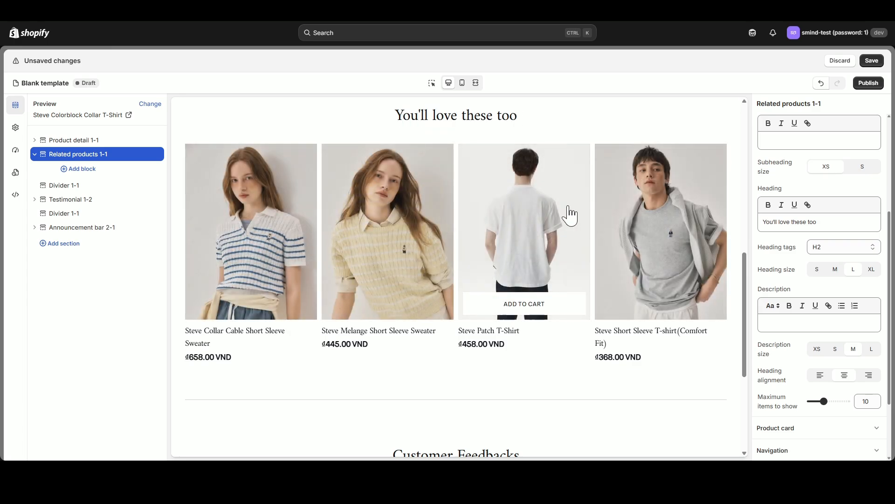
left_click_drag(817, 222, 752, 224)
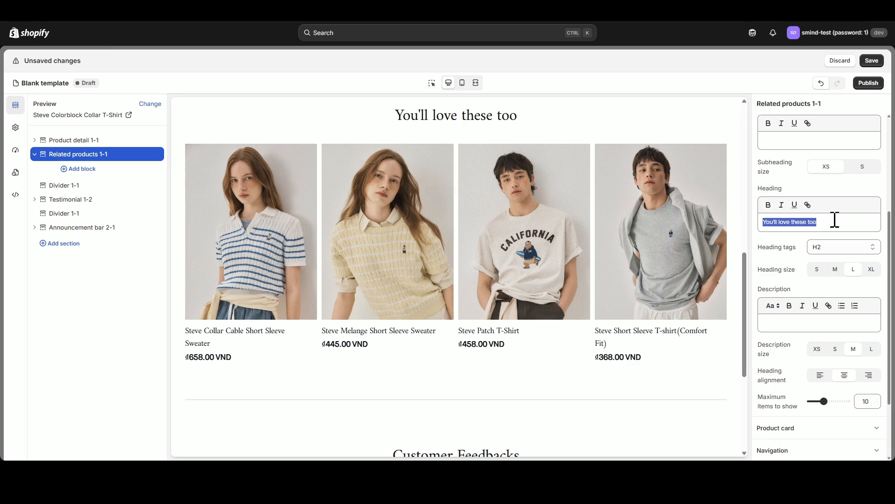
scroll(840, 242, "down", 2)
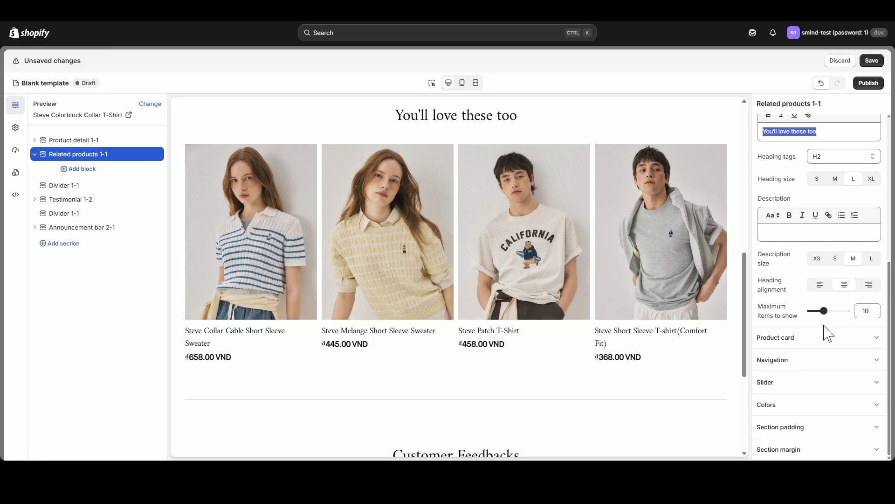
- Check the product detail section in the desktop preview and save the template
scroll(670, 266, "up", 10)
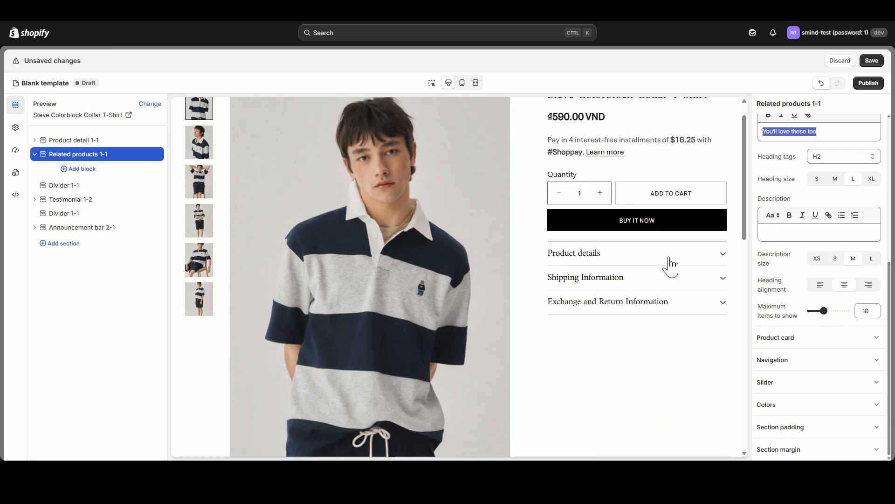
scroll(671, 266, "up", 1)
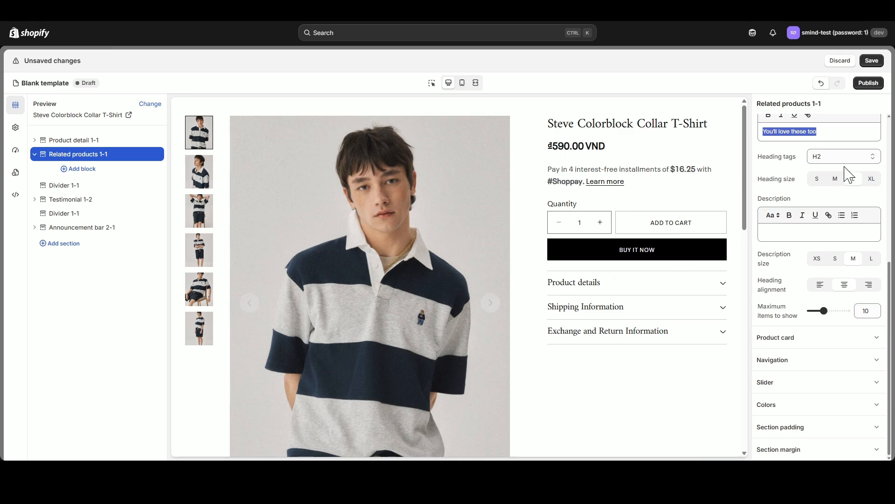
left_click(871, 61)
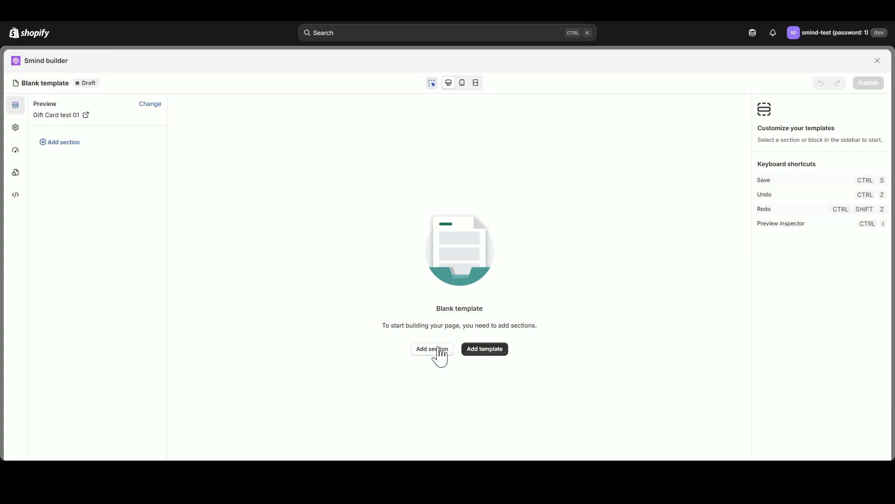
- Add the first product detail layout from the Products sections to the blank template and look over it in the preview
left_click(440, 355)
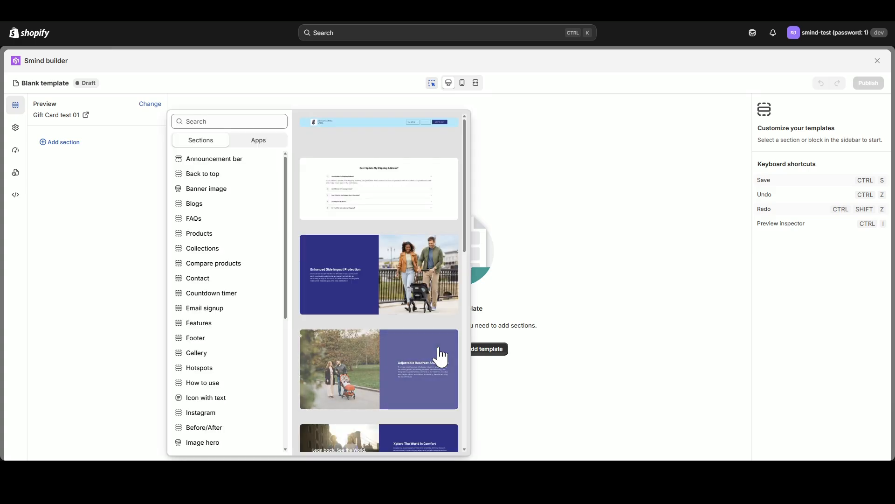
left_click(244, 121)
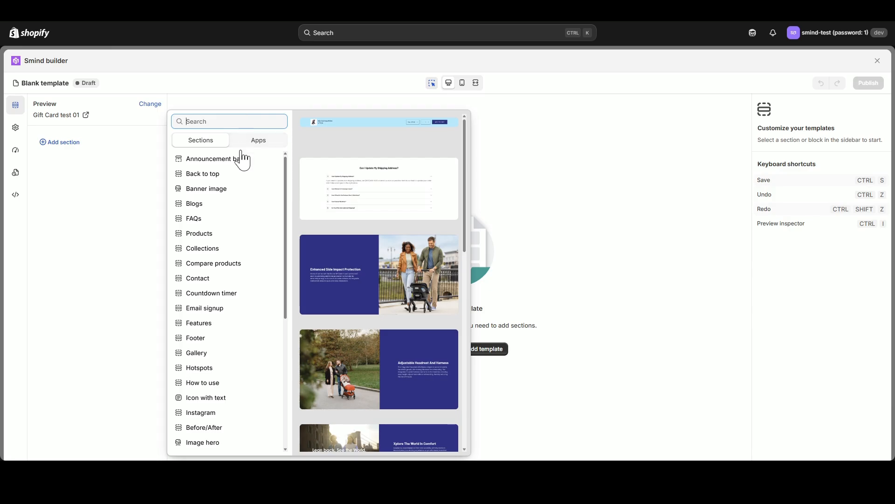
left_click(205, 234)
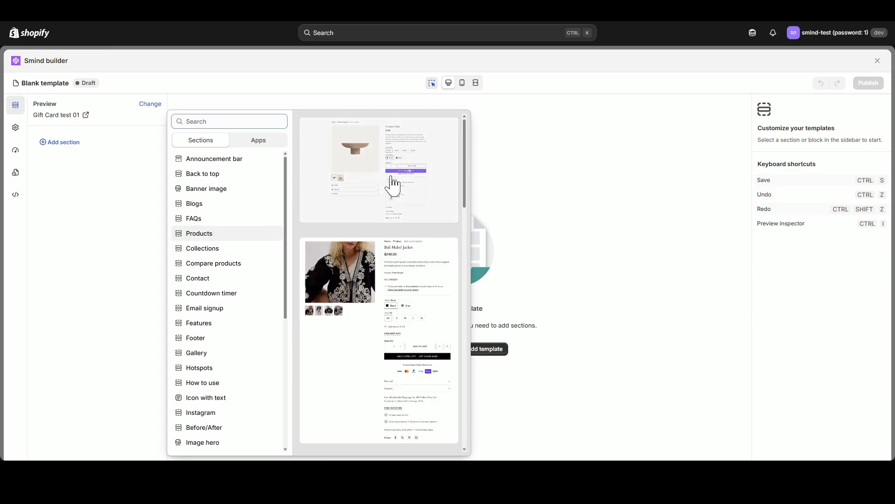
left_click(392, 184)
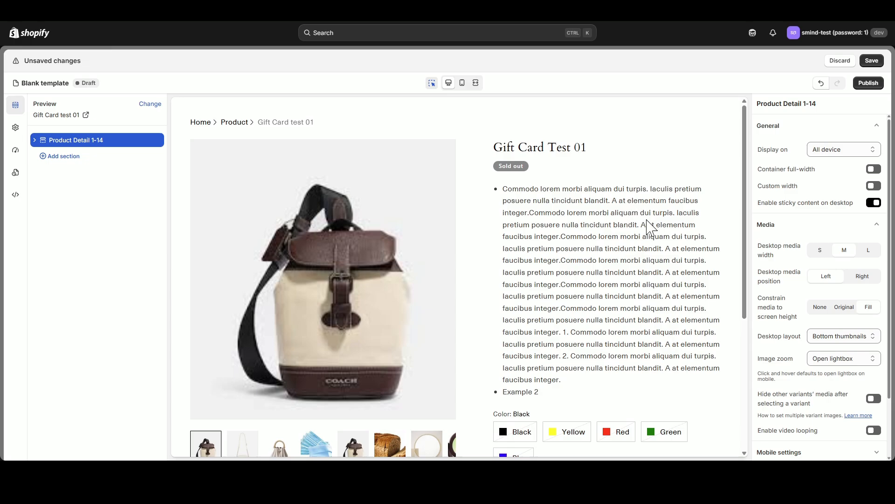
scroll(691, 228, "down", 5)
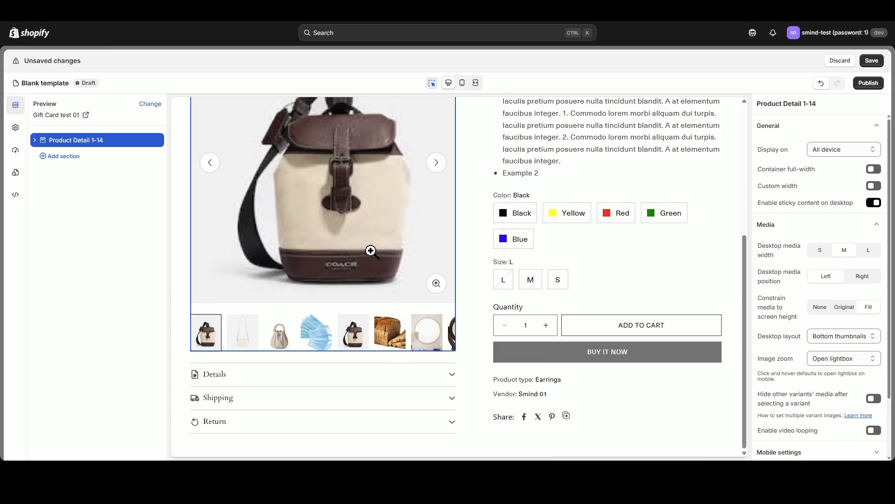
scroll(520, 236, "up", 5)
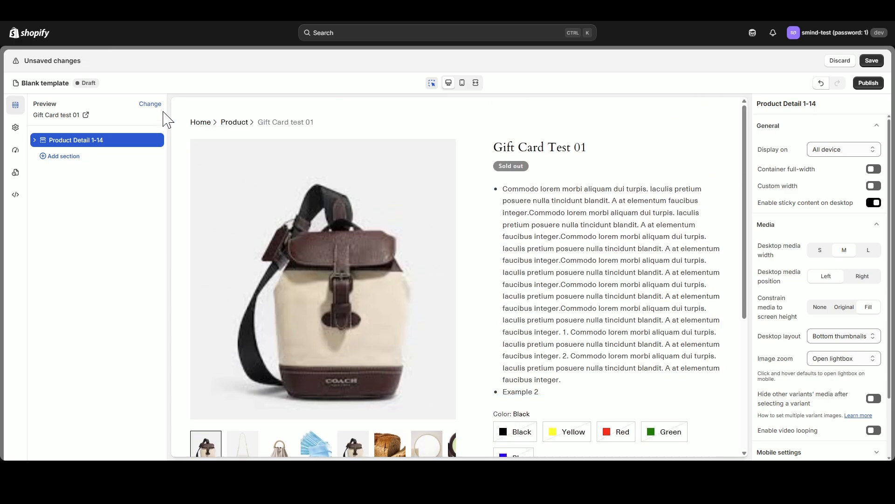
- Search the products for "Wonder" and set WonderBee + Mushroom Chews as the preview product
left_click(150, 103)
type("Wonder")
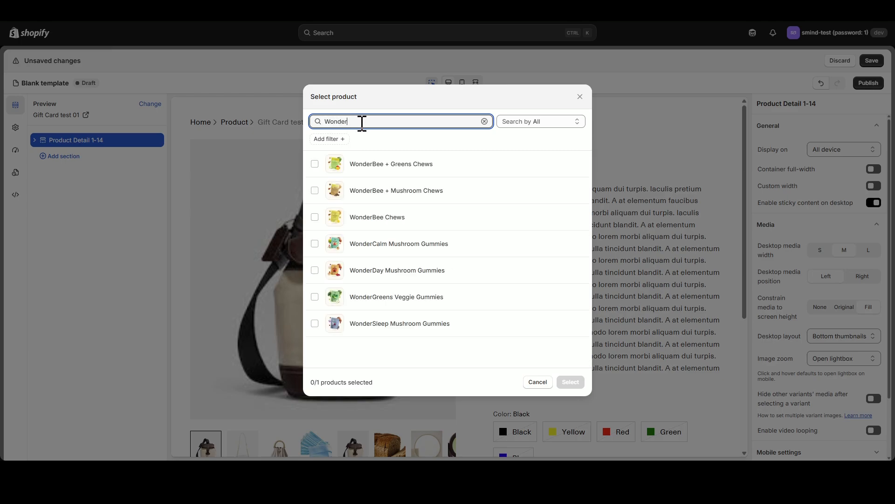
left_click(404, 191)
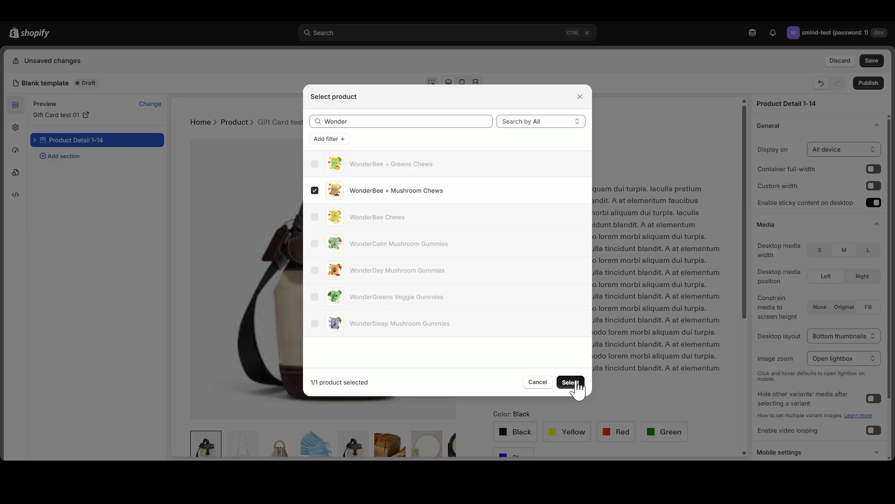
left_click(577, 384)
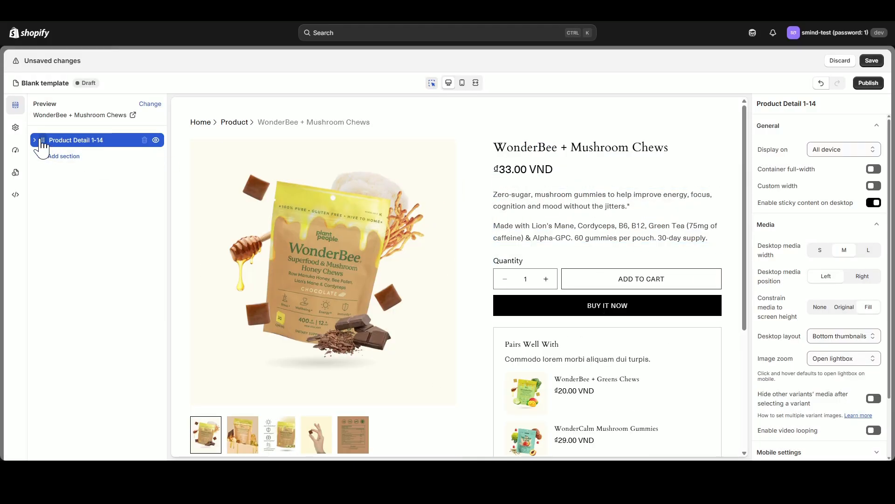
- Compare the L and S desktop media widths, restore M, and set the section's desktop layout to Left thumbnails
left_click(867, 248)
left_click(842, 249)
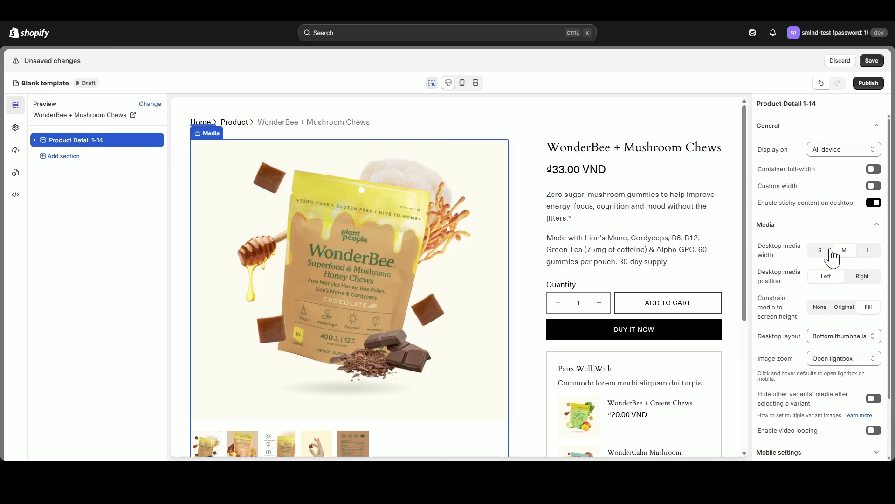
left_click(817, 250)
left_click(845, 250)
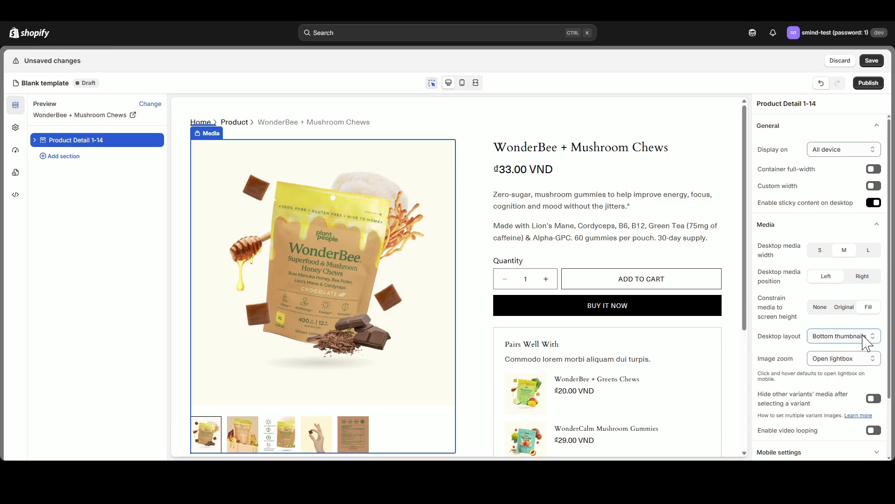
left_click(858, 353)
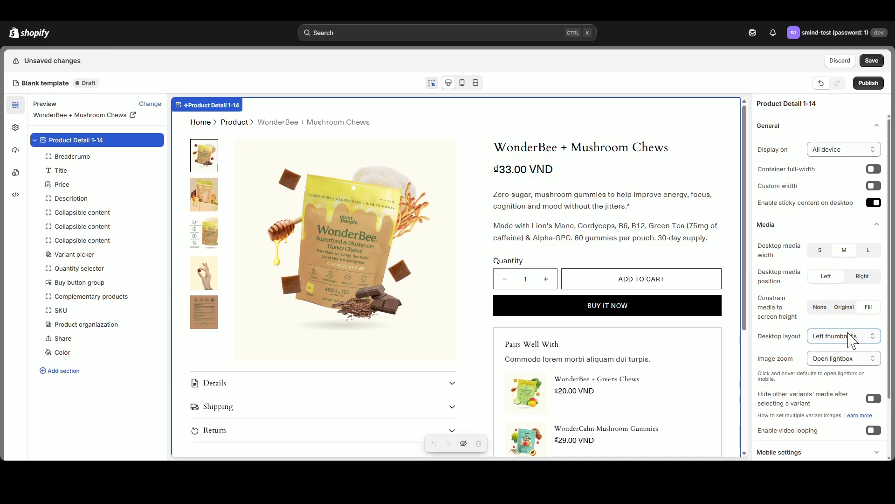
- Enable custom width for the product detail section, set the section width to 1400 px, and compare it in the full-width preview
left_click(874, 186)
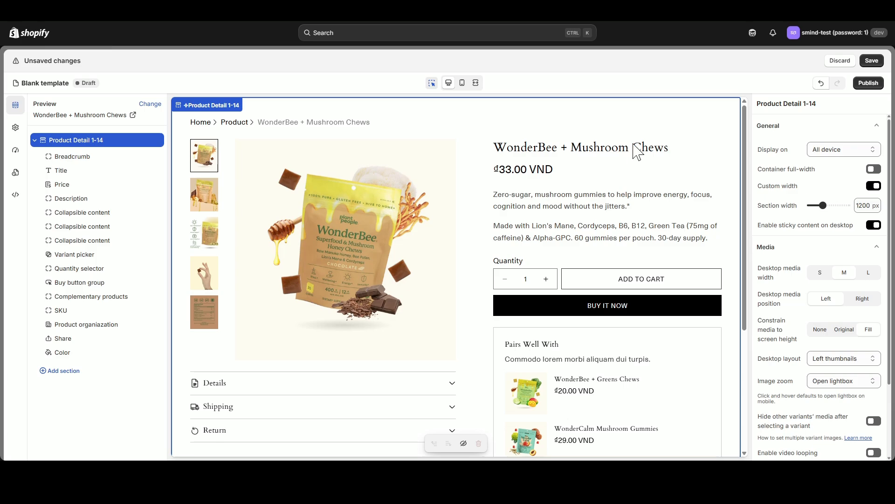
left_click(434, 84)
left_click(475, 83)
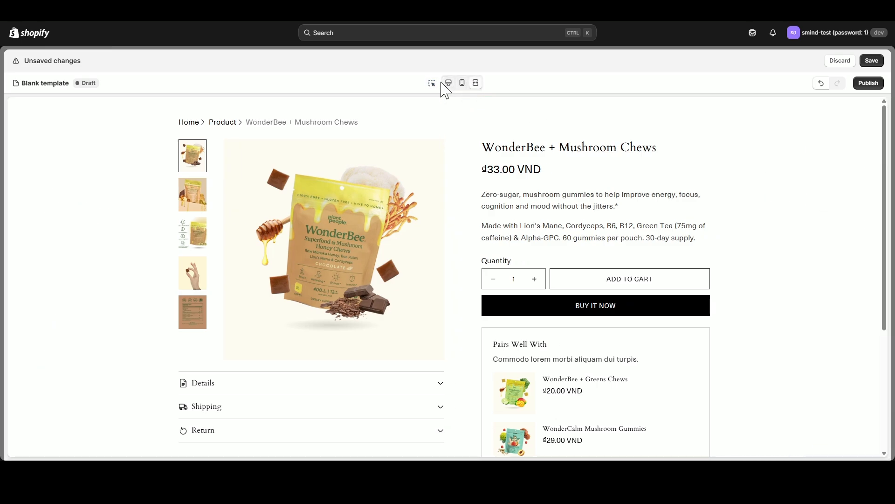
left_click(475, 83)
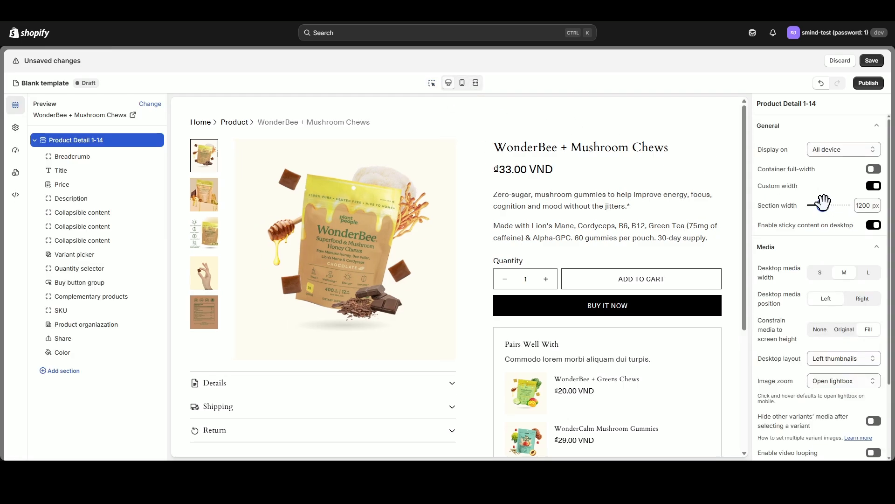
left_click(475, 83)
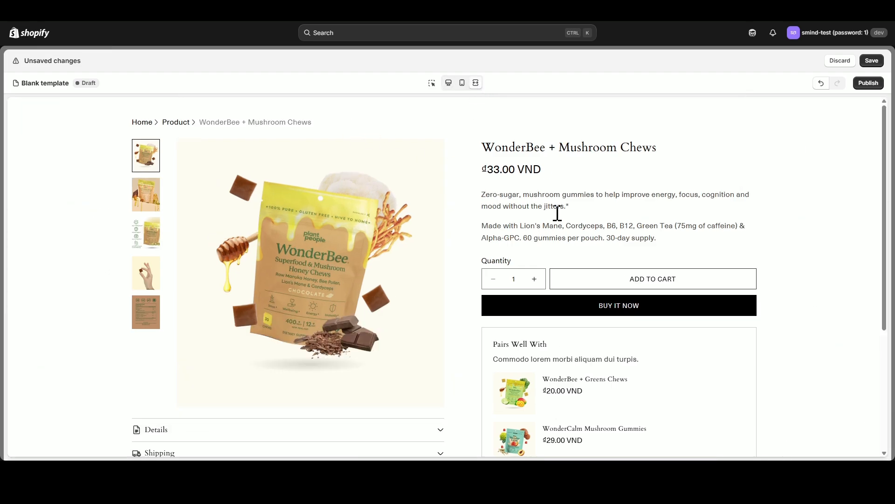
left_click(449, 83)
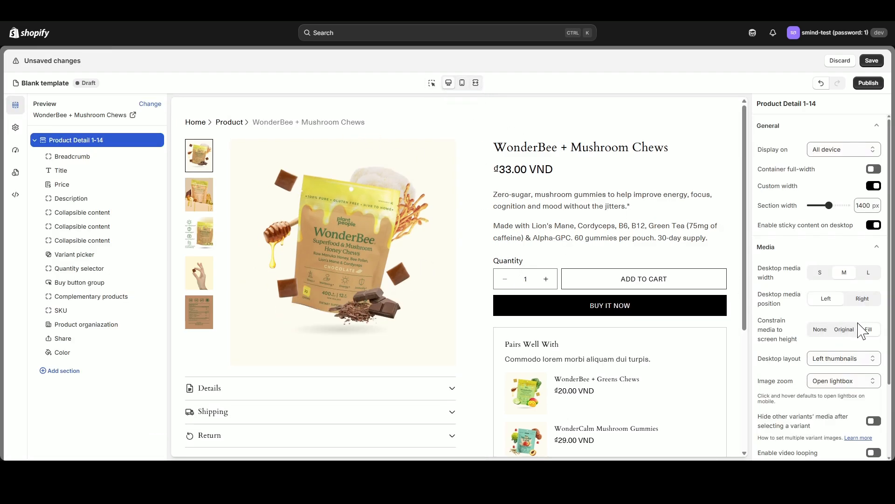
- Enable full-width media in the product detail section's mobile settings, check it in the mobile preview, and return to the desktop preview
scroll(862, 330, "down", 2)
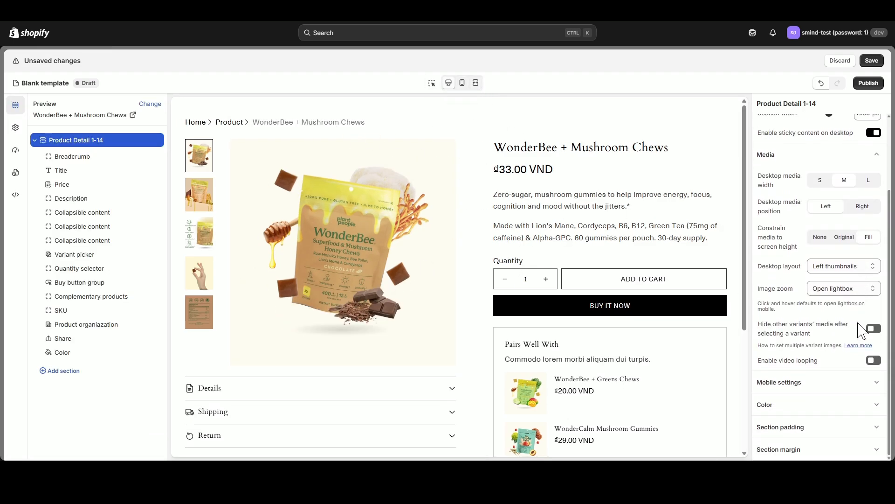
left_click(865, 381)
left_click(462, 83)
scroll(472, 289, "down", 3)
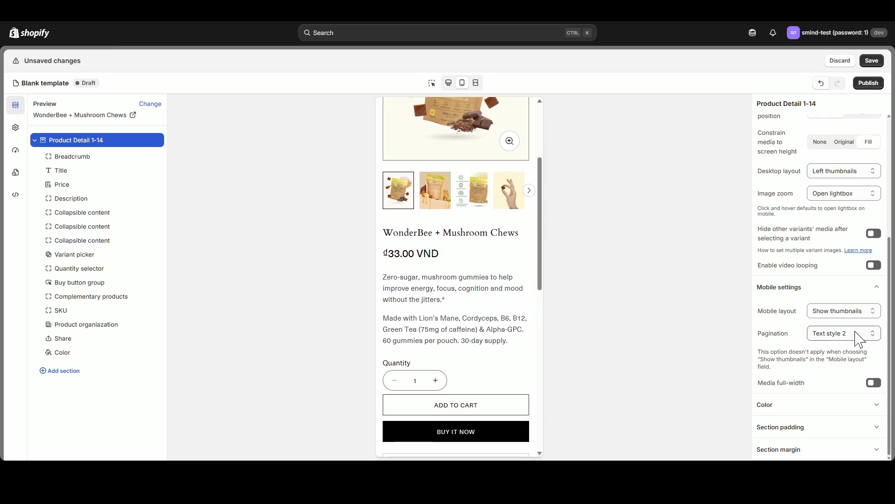
scroll(857, 339, "up", 1)
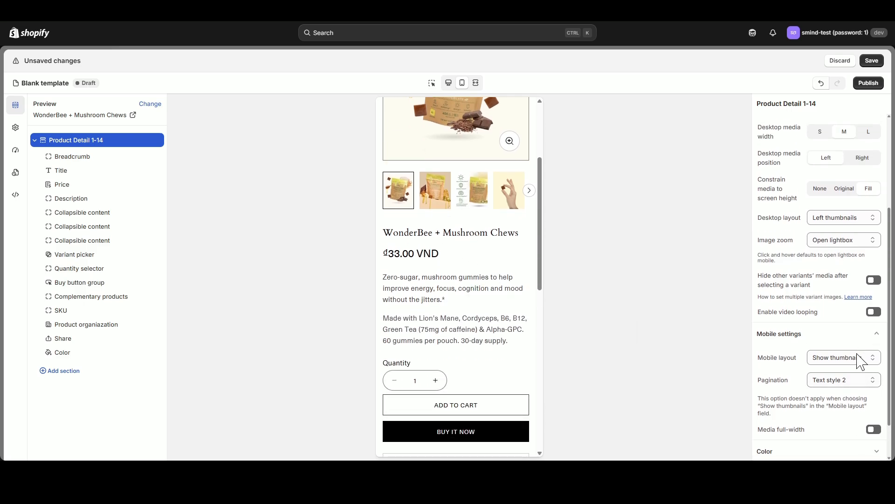
scroll(868, 388, "down", 1)
left_click(873, 383)
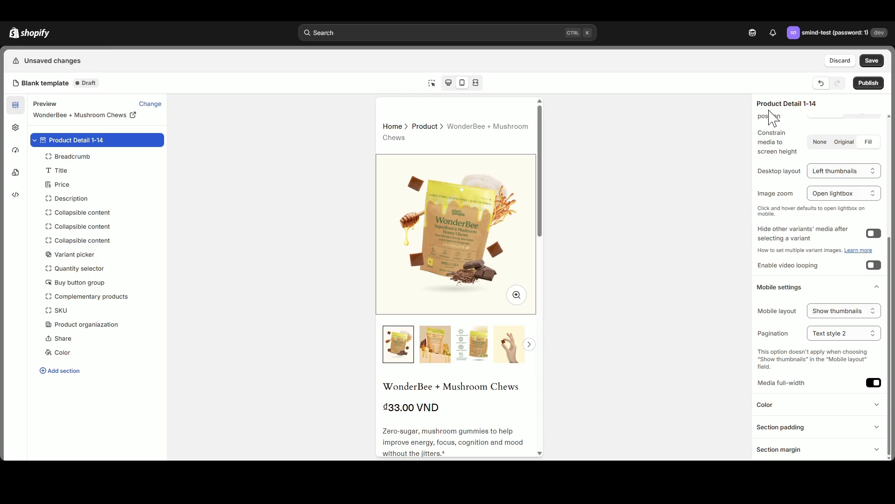
left_click(449, 82)
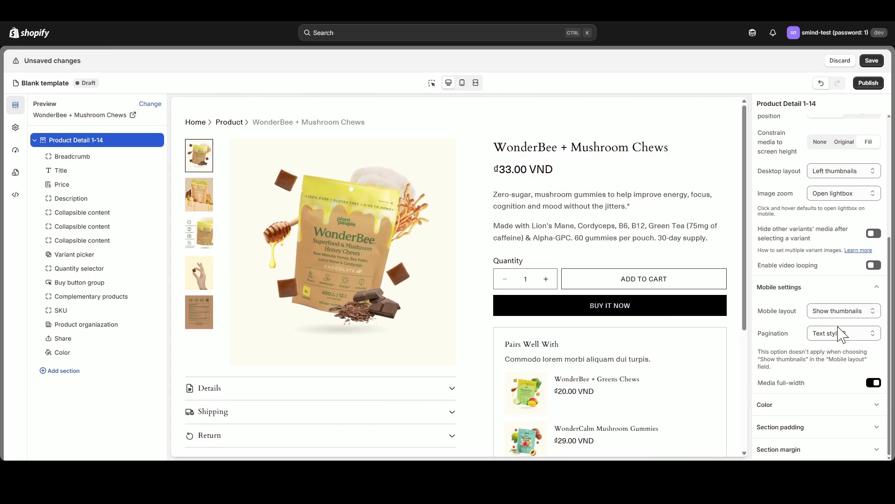
- Set the background color of Scheme 1 in the global styles to #FFFAF1
left_click(874, 405)
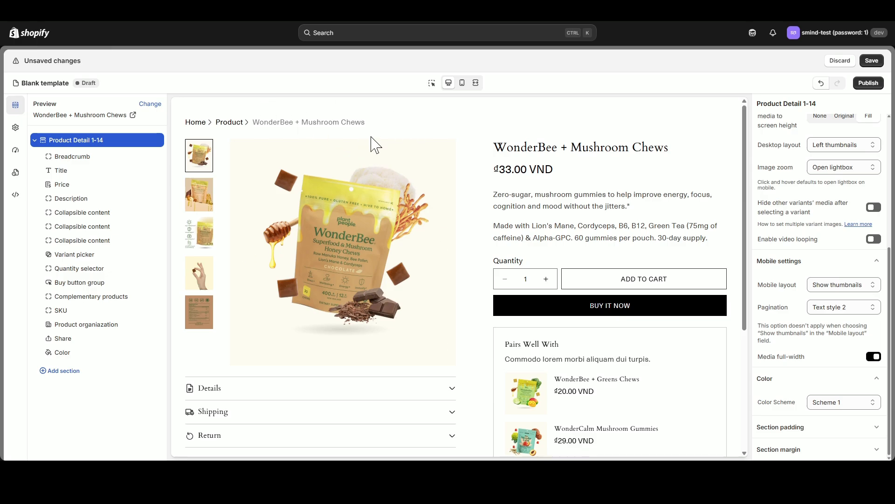
left_click(16, 129)
left_click(65, 127)
left_click(58, 164)
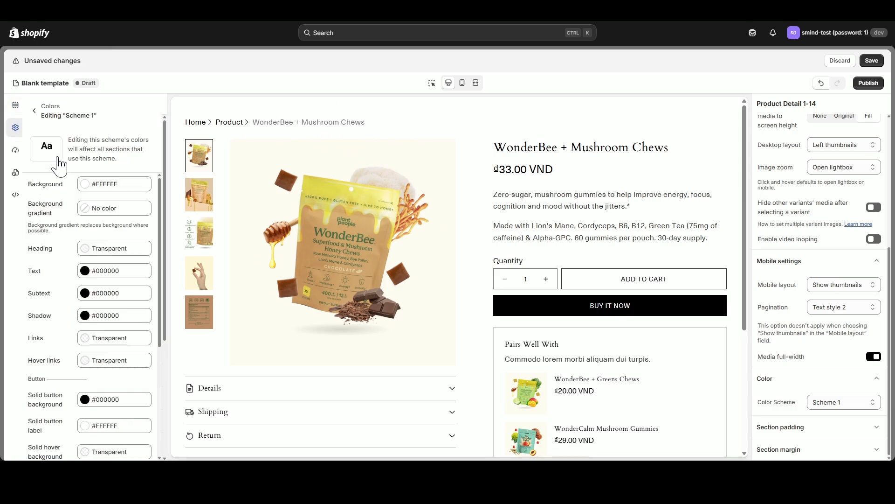
left_click(85, 183)
left_click(75, 282)
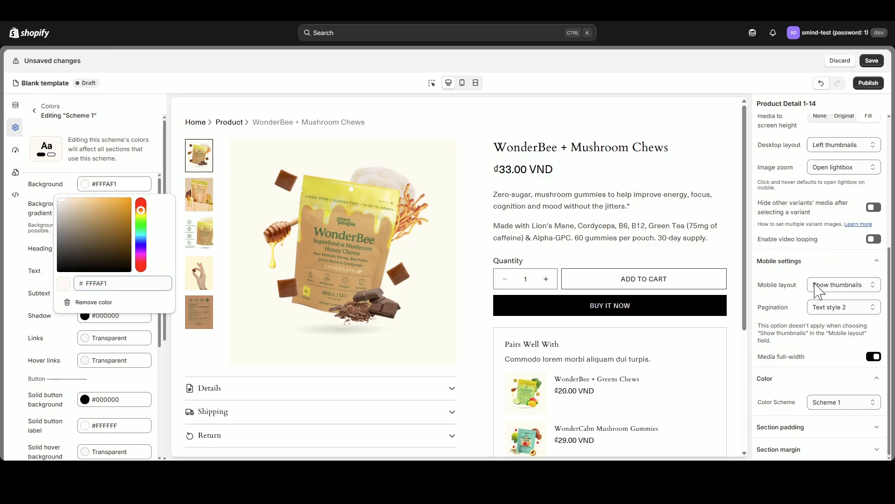
left_click(44, 222)
- Set the heading, text and subtext colors of Scheme 1 to #47763B
left_click(83, 250)
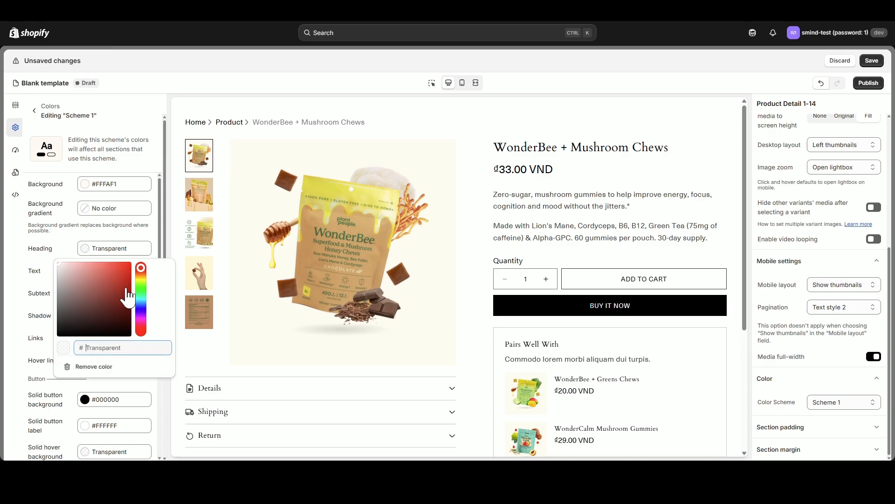
type("47763B")
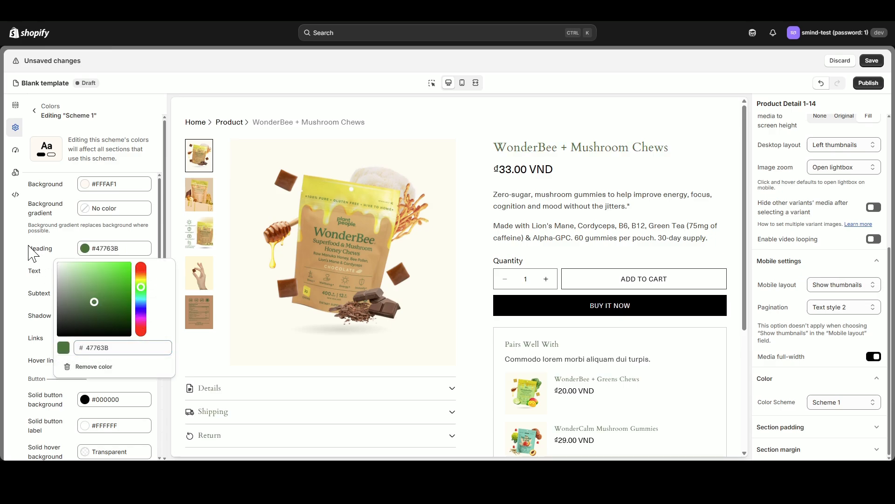
left_click(34, 254)
left_click(85, 272)
double_click(97, 370)
type("47763B")
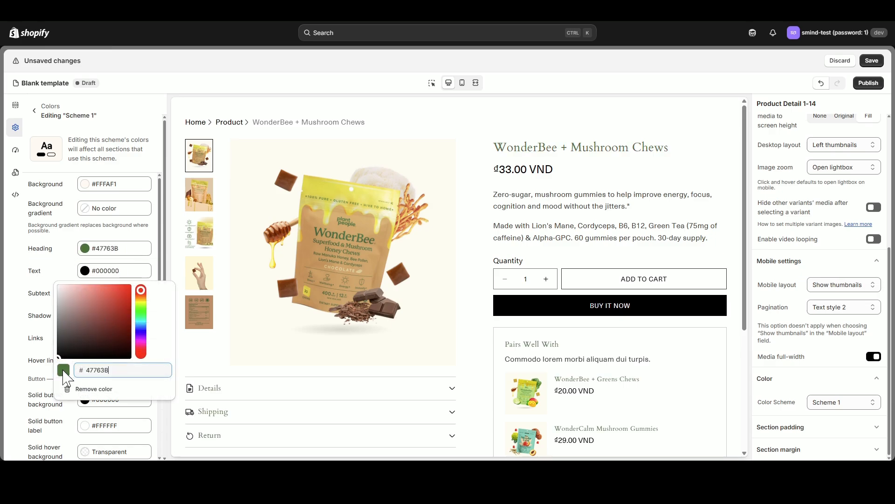
left_click(46, 256)
left_click(85, 294)
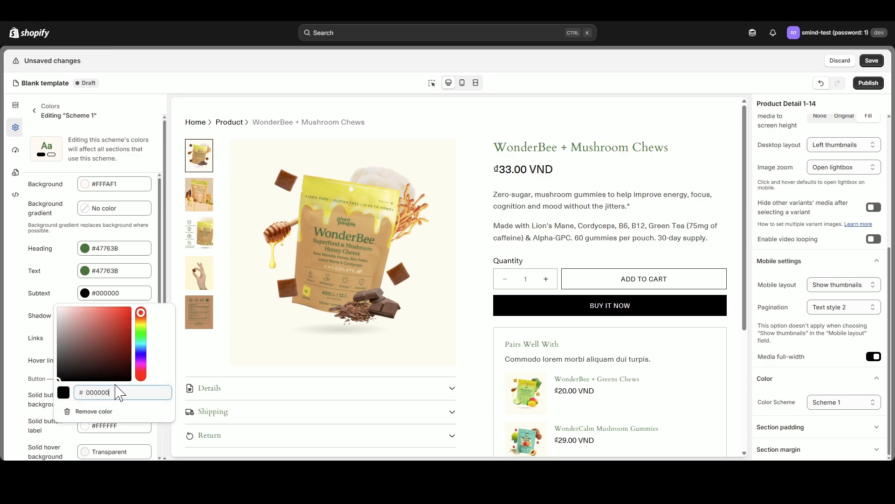
left_click_drag(103, 392, 75, 397)
type("47763B")
left_click(44, 312)
- Set the solid button background and outline button colors of Scheme 1 to #47763B
scroll(56, 303, "down", 2)
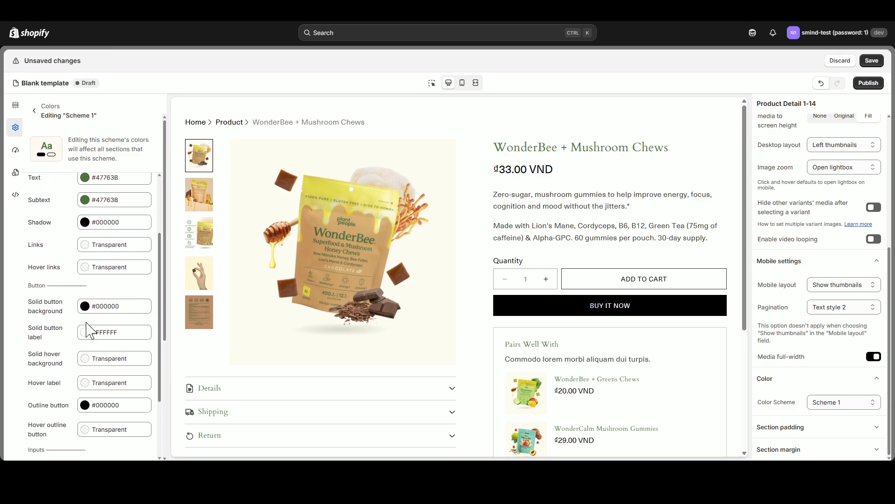
left_click(86, 306)
double_click(114, 405)
type("47763B")
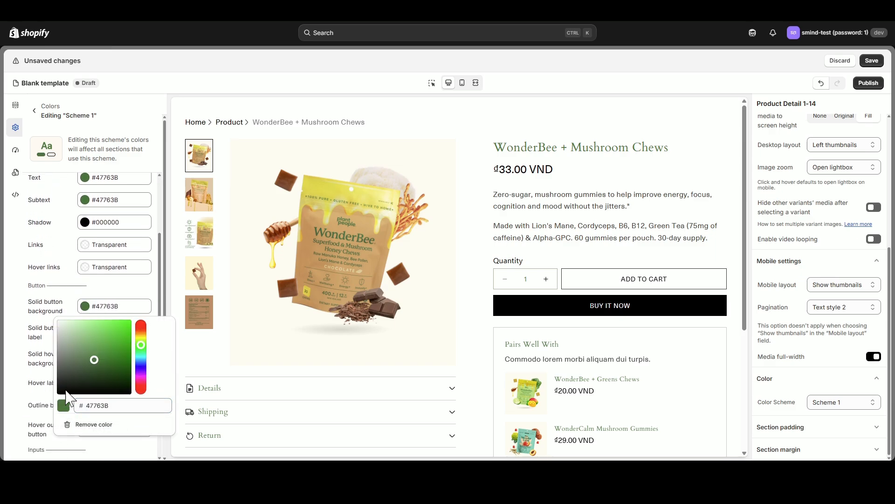
left_click(68, 322)
left_click(93, 405)
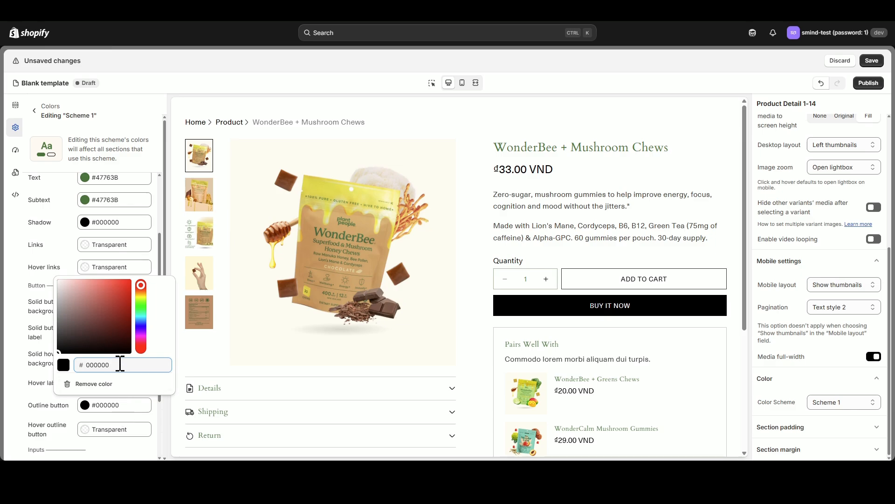
left_click_drag(120, 364, 75, 373)
type("47763B")
left_click(55, 203)
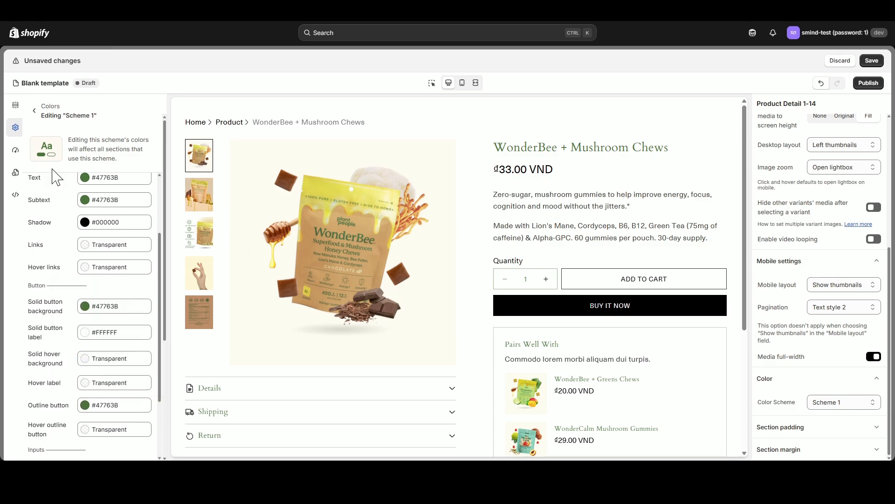
- Delete the Color block from the product detail section
left_click(15, 105)
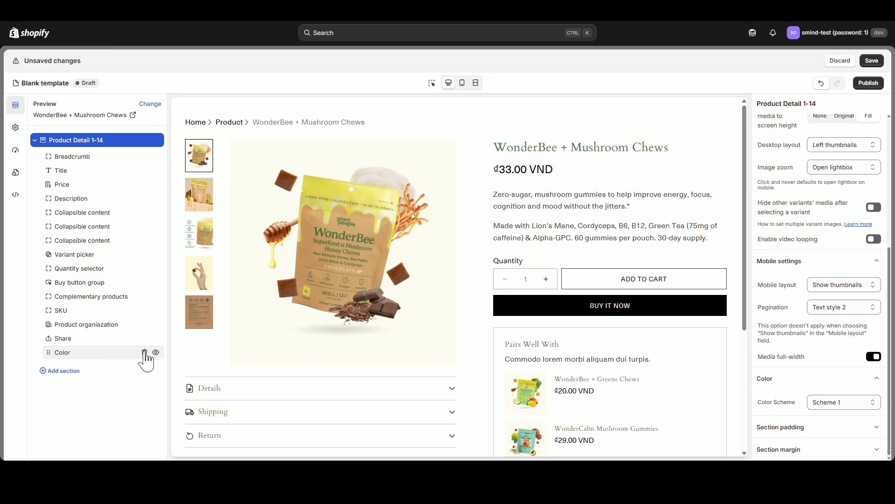
left_click(144, 352)
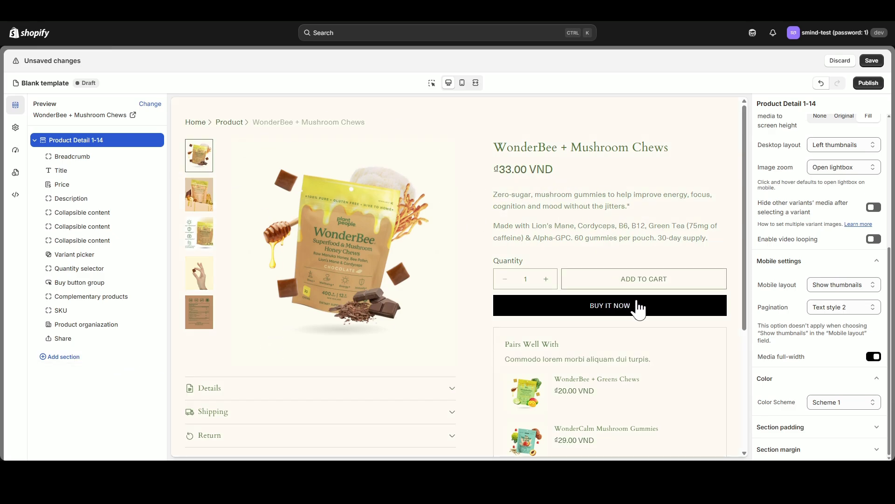
- Change the heading font in the global typography to Quicksand with the Bold style
left_click(22, 133)
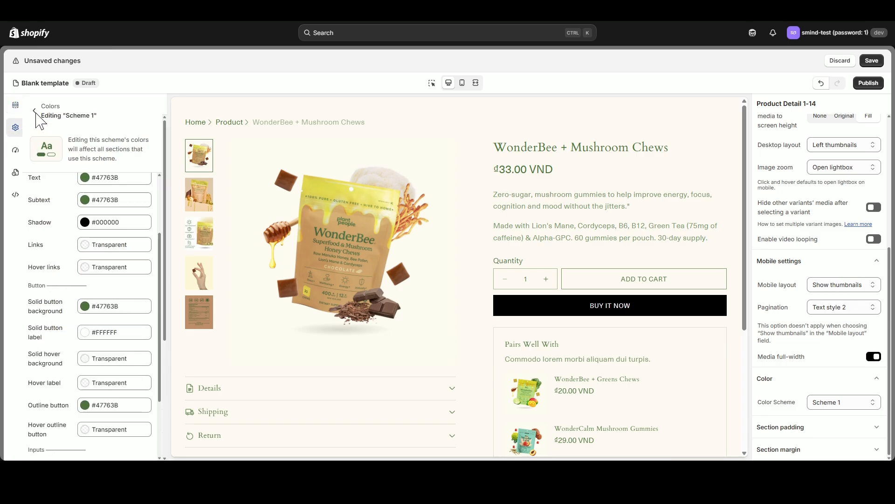
left_click(36, 113)
left_click(148, 129)
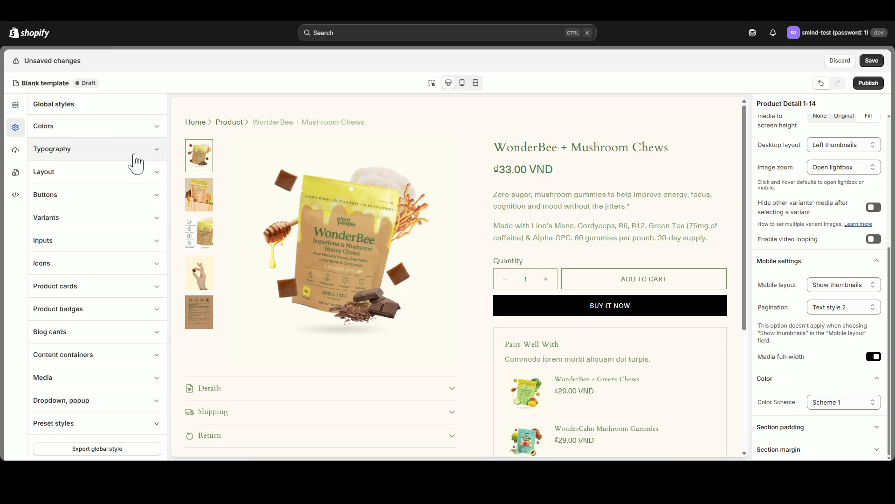
left_click(134, 156)
left_click(103, 239)
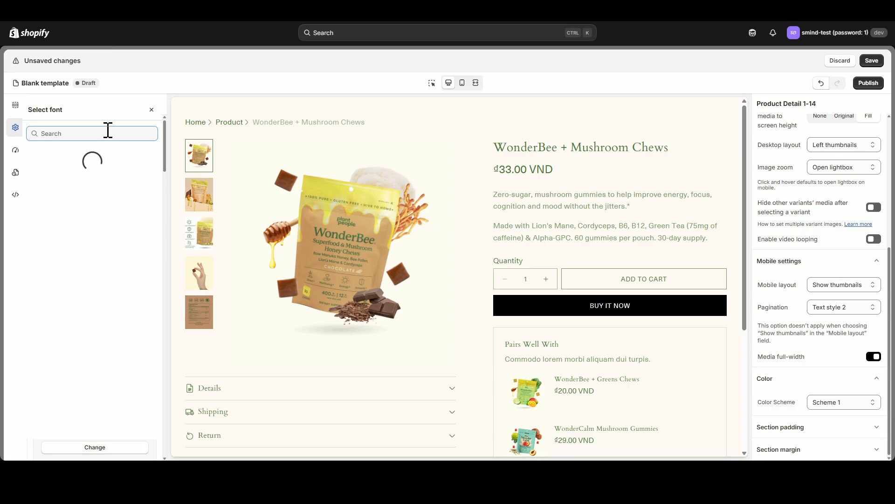
type("Quick")
left_click(70, 206)
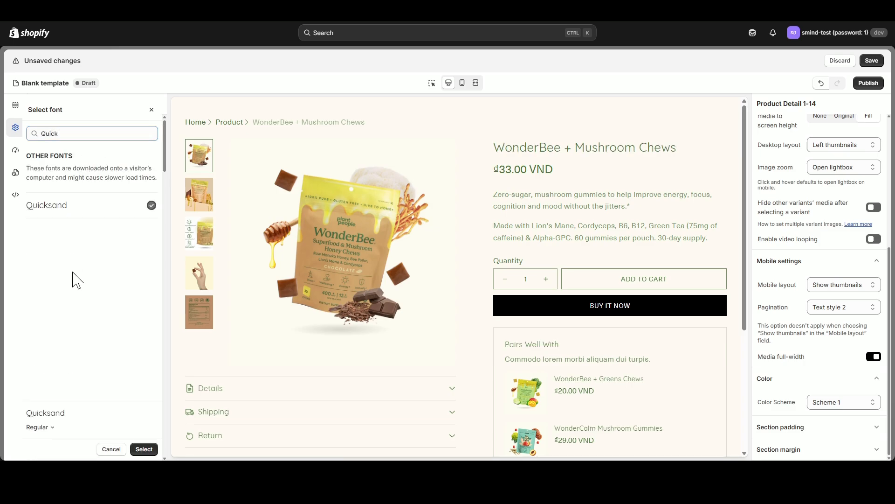
left_click(51, 426)
left_click(46, 406)
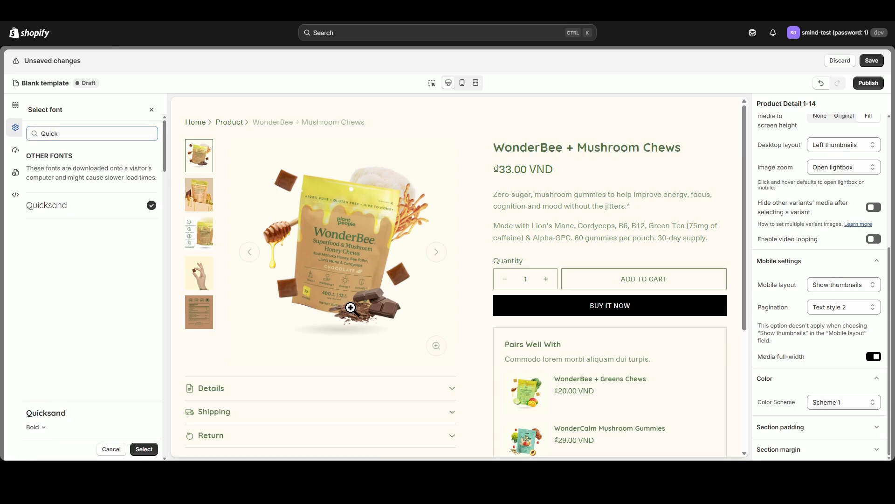
left_click(144, 448)
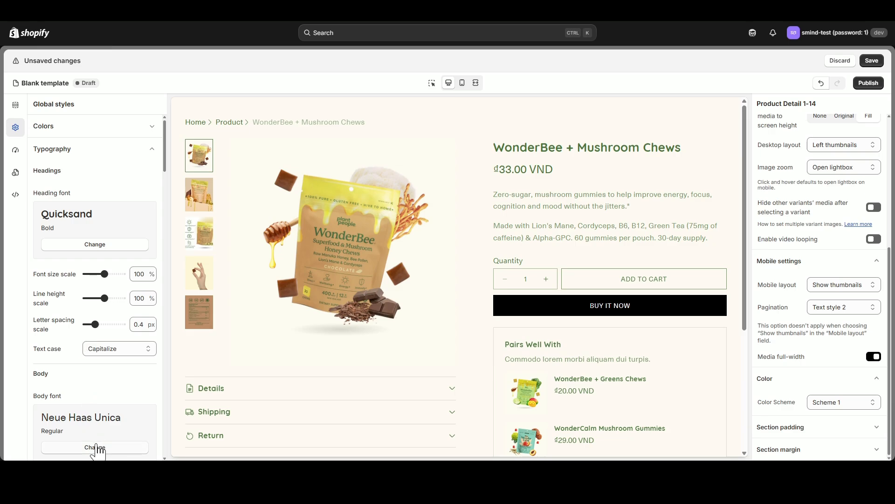
- Change the body font in the global typography to Nunito Sans with the Semi Bold style
left_click(95, 447)
left_click(74, 134)
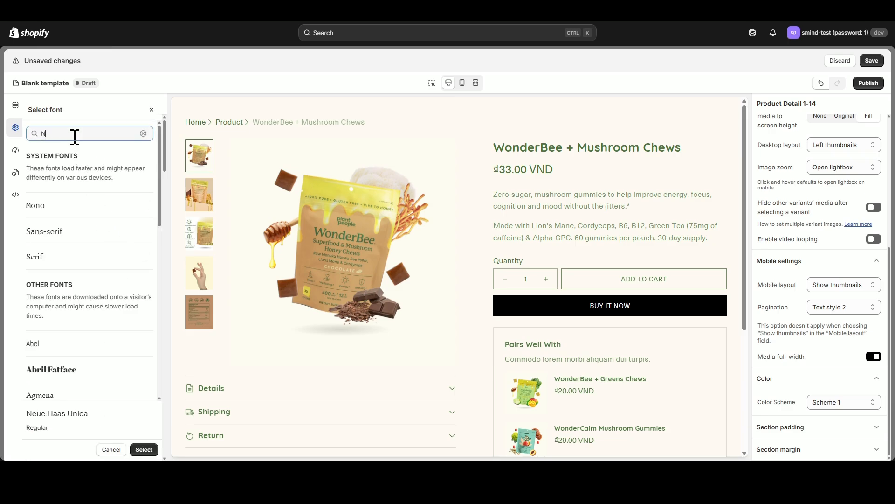
type("Nunito")
left_click(74, 234)
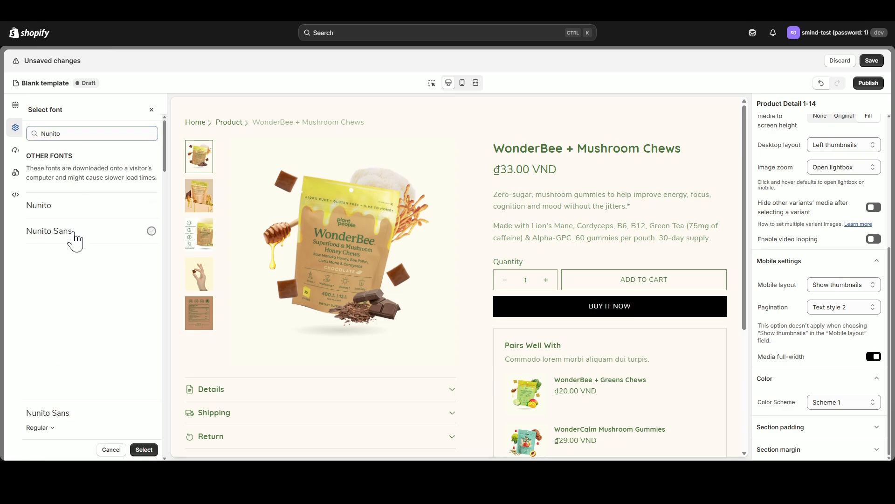
left_click(61, 423)
left_click(45, 339)
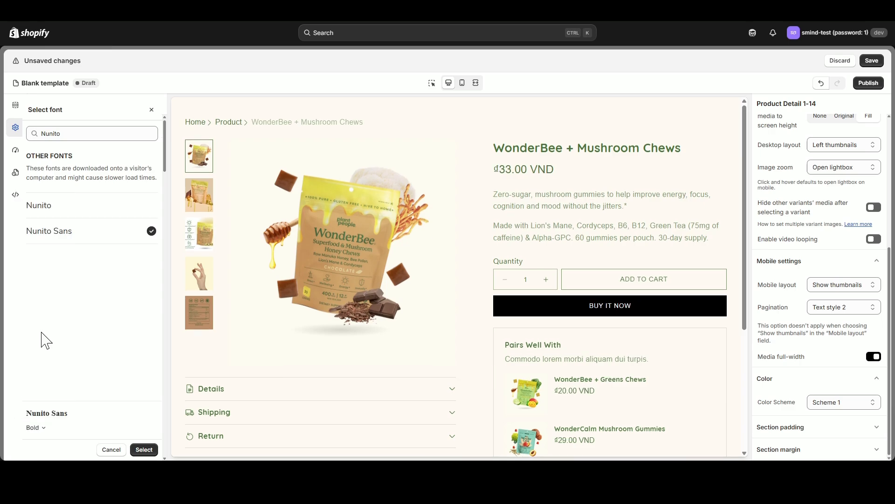
left_click(47, 428)
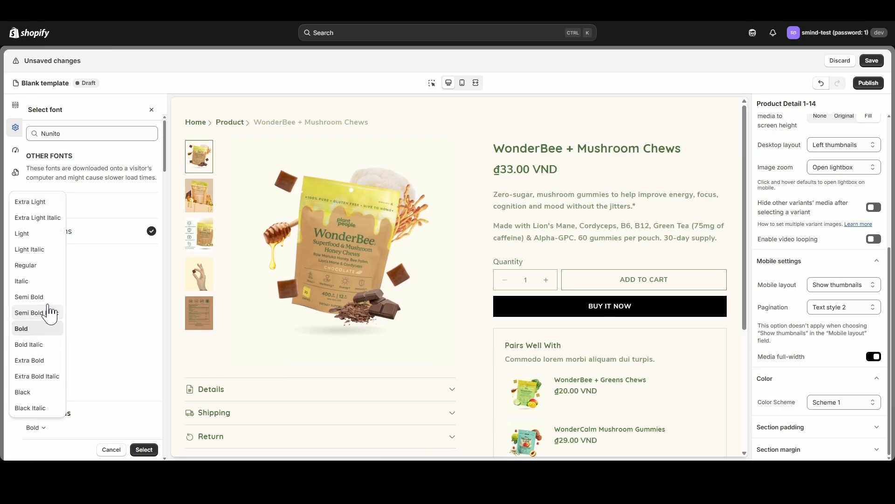
left_click(52, 305)
left_click(144, 449)
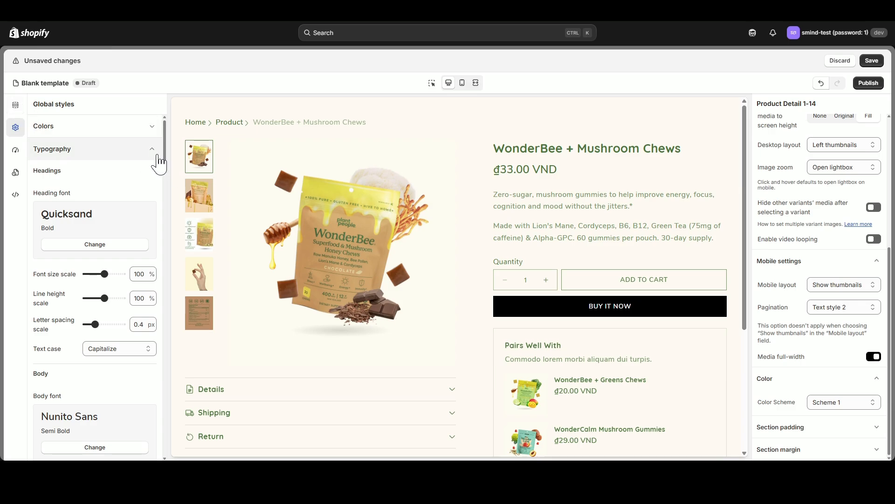
left_click(138, 150)
- Delete the Breadcrumb block from the product detail section
left_click(16, 106)
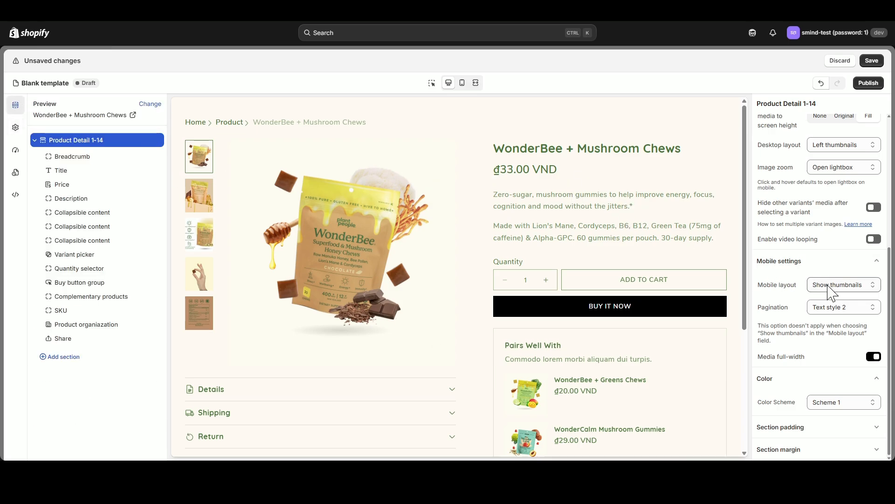
scroll(619, 252, "down", 5)
scroll(621, 257, "up", 5)
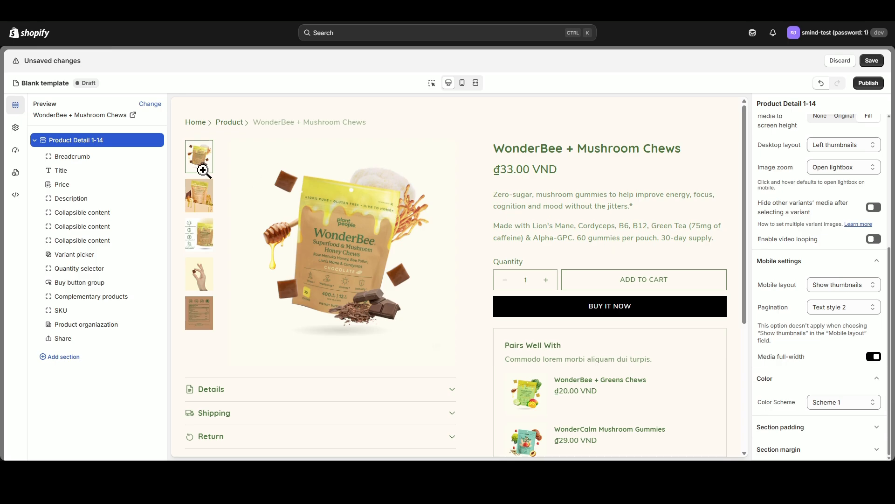
left_click(94, 160)
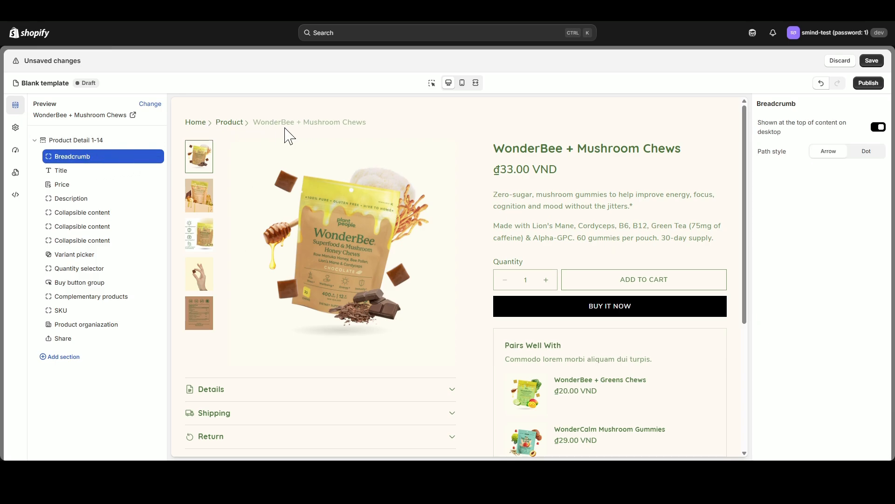
left_click(145, 157)
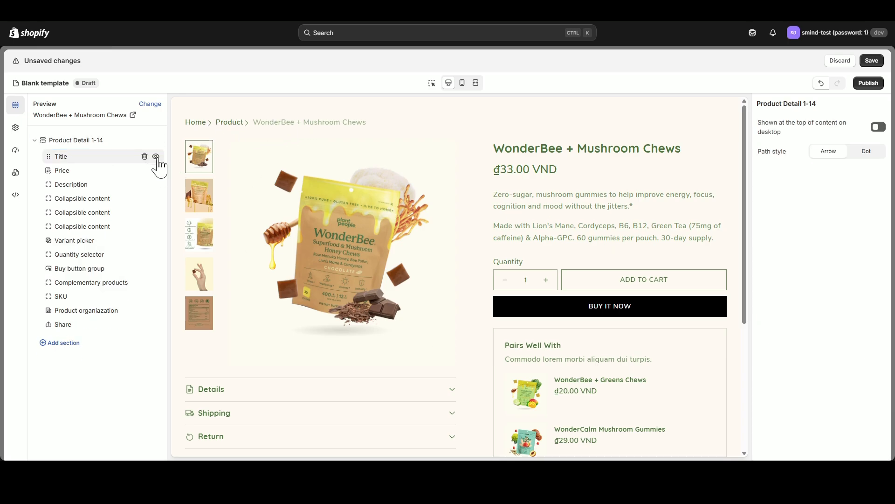
- Set the Title block's heading size to L and open the Price block's settings
left_click(88, 156)
left_click(876, 125)
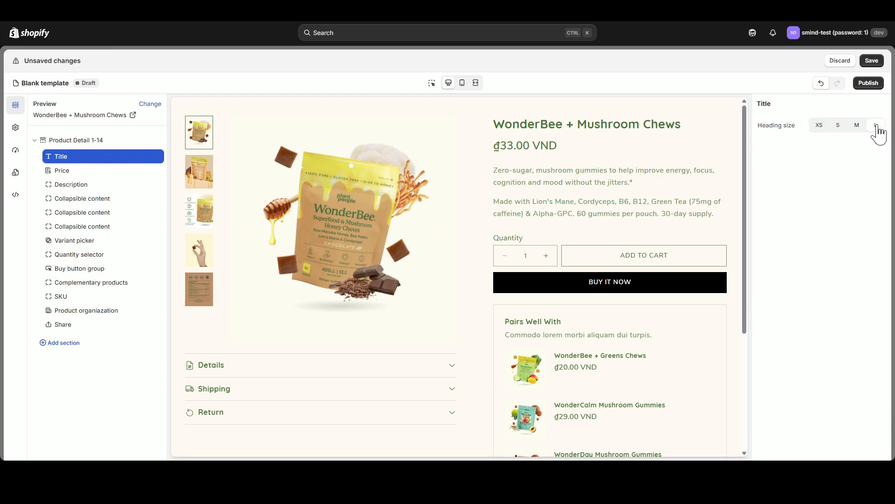
left_click(110, 171)
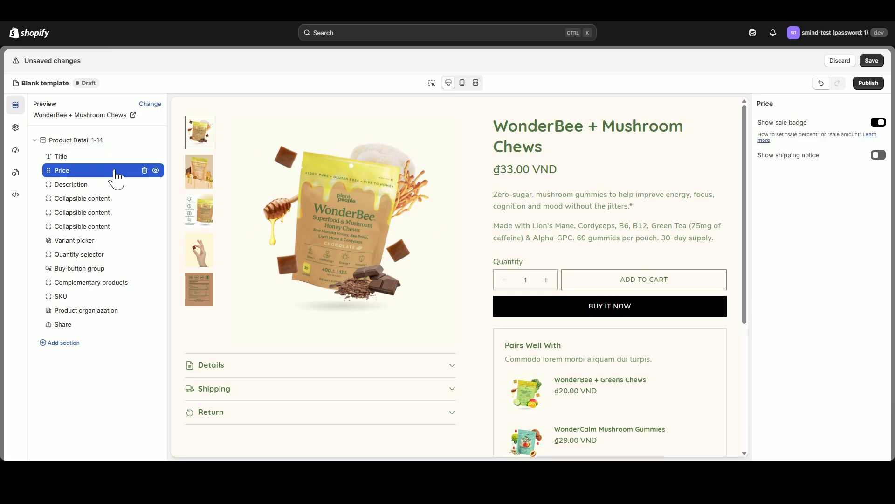
- Set the Description block to show below the gallery on desktop and check its placement in the preview
left_click(91, 185)
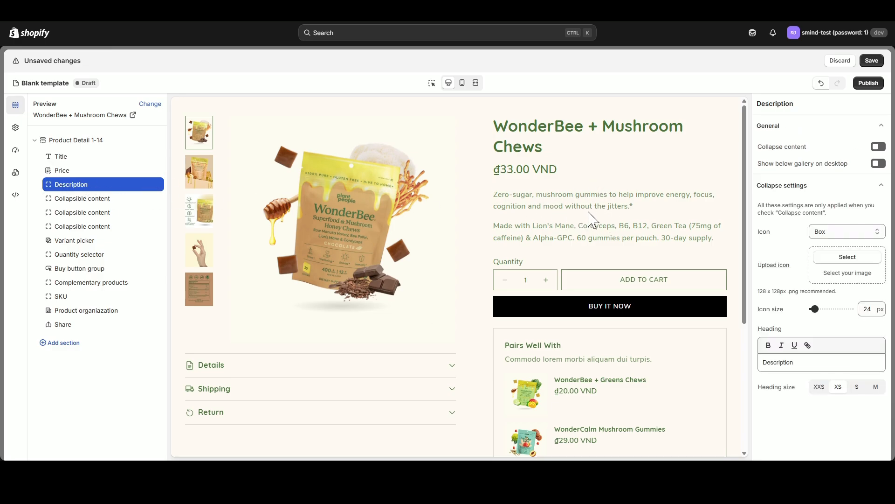
left_click(878, 163)
scroll(348, 321, "down", 3)
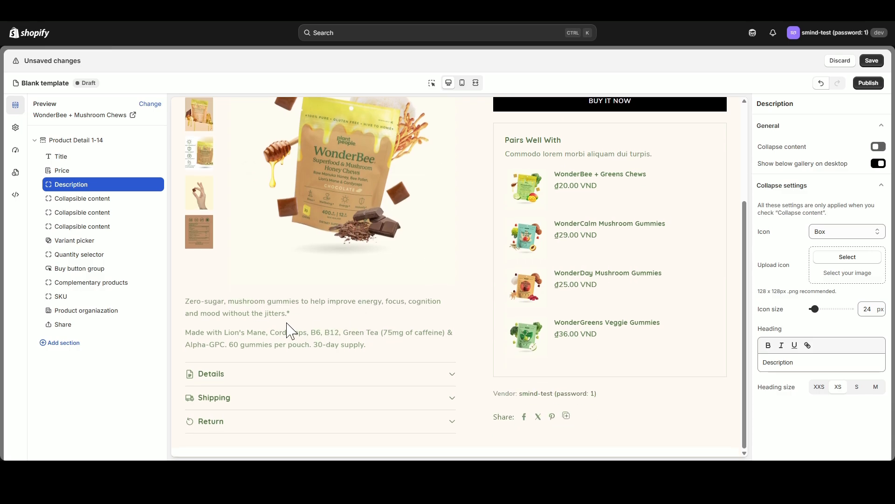
scroll(308, 330, "up", 2)
scroll(247, 335, "down", 3)
- Delete the three Collapsible content blocks from the product detail section
left_click(145, 198)
left_click(145, 198)
left_click(144, 198)
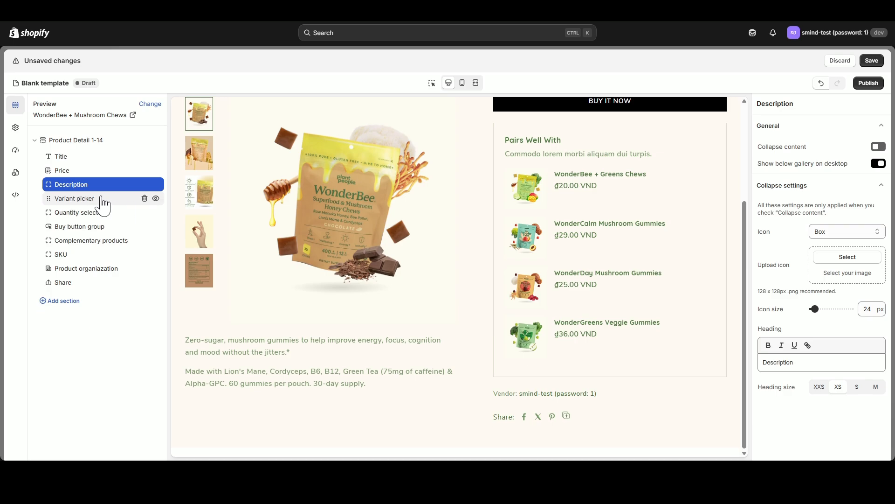
- Add a Text block below Description and replace its placeholder with the copied "Why It's Special:" flavor, potency and packaging text
left_click(104, 191)
left_click(186, 221)
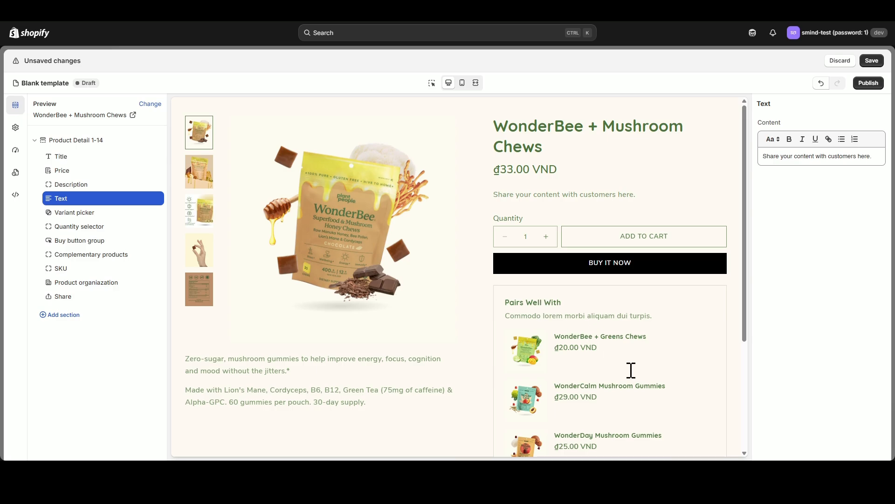
triple_click(798, 157)
type("Why It's Special: FLAVOR: Chef-crafted organic, wild elderberry flavor POTENCY:Research-backed formula with 4,300mg/serving of Saffron, Reishi, Corydalis, GABA, Chamomile and Passionflower. 100% Fruiting Body & 10:1 Extract PACKAGING:Recycled, resealable, on-the-go pouch")
- Format the "Why It's Special:" line in the Text block as a bold H4 heading
left_click_drag(811, 157, 757, 165)
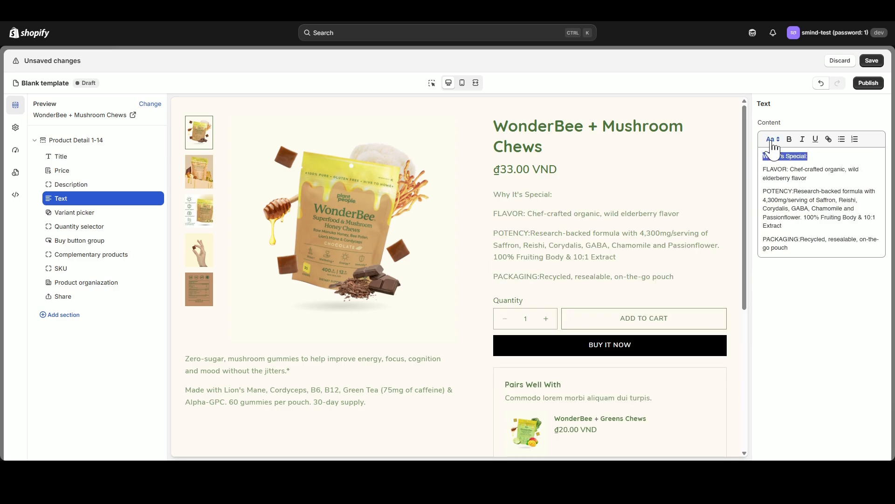
left_click(789, 139)
left_click(773, 139)
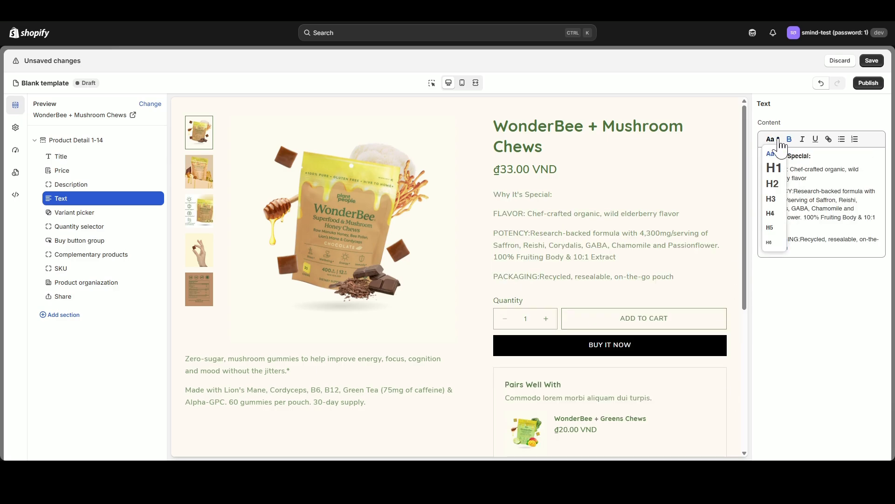
left_click(771, 214)
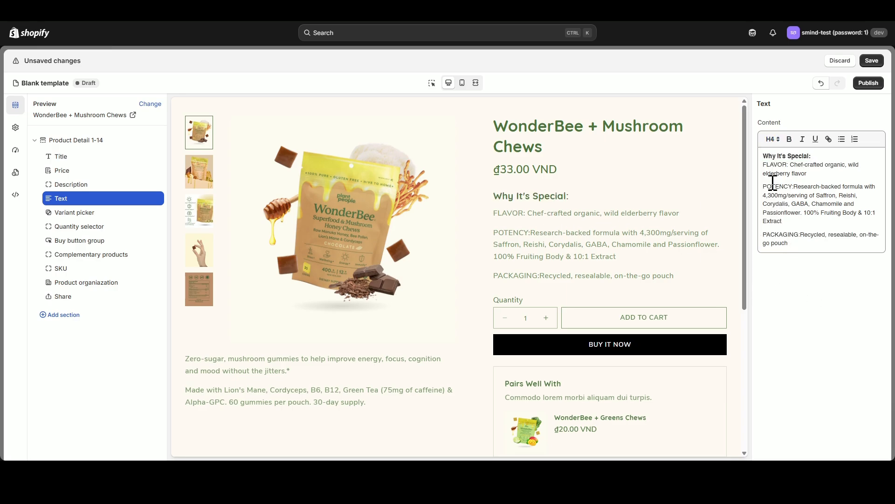
- Turn the FLAVOR, POTENCY and PACKAGING paragraphs of the Text block into one bulleted list
left_click(842, 139)
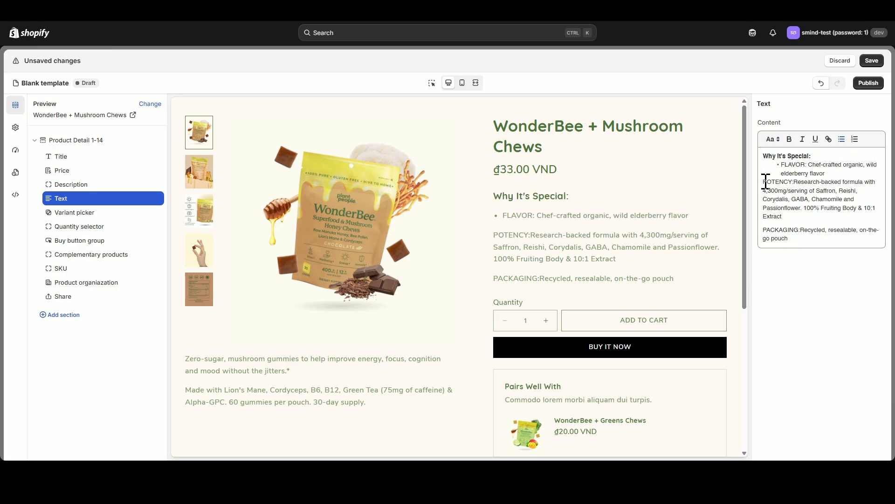
key("BackSpace")
left_click(765, 227)
key("BackSpace")
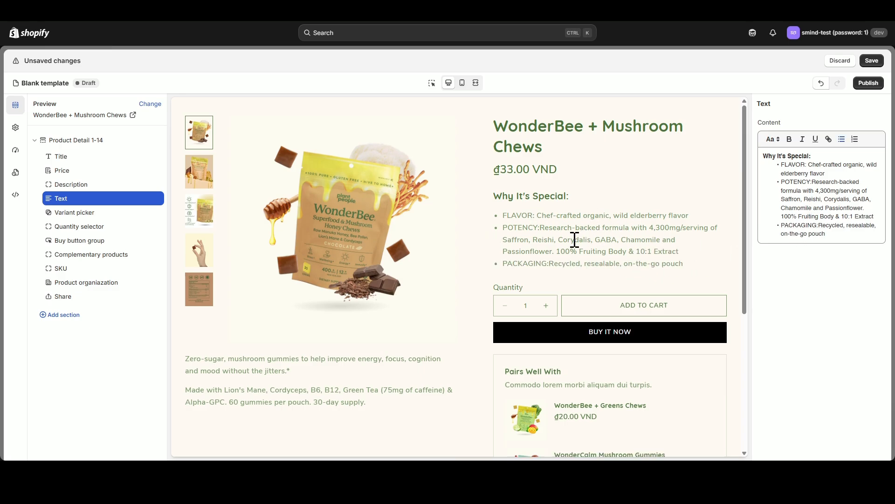
- Add an Inventory Status block directly below the Text block
left_click(103, 206)
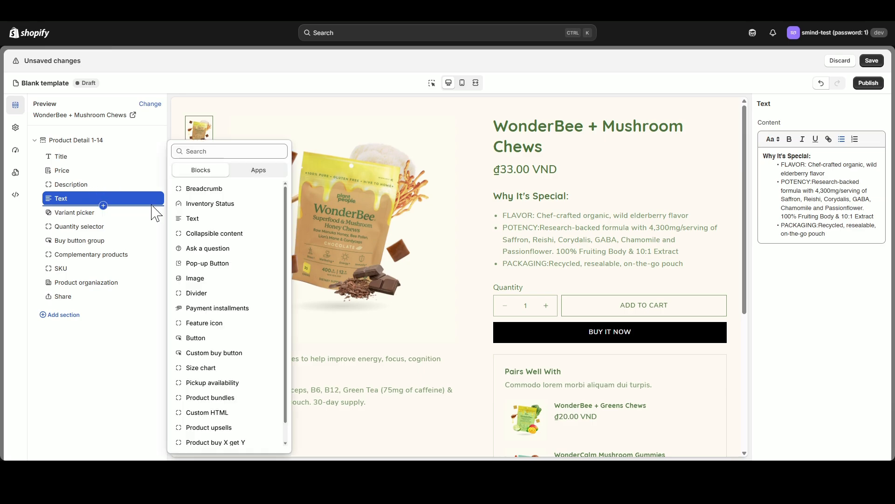
left_click(210, 204)
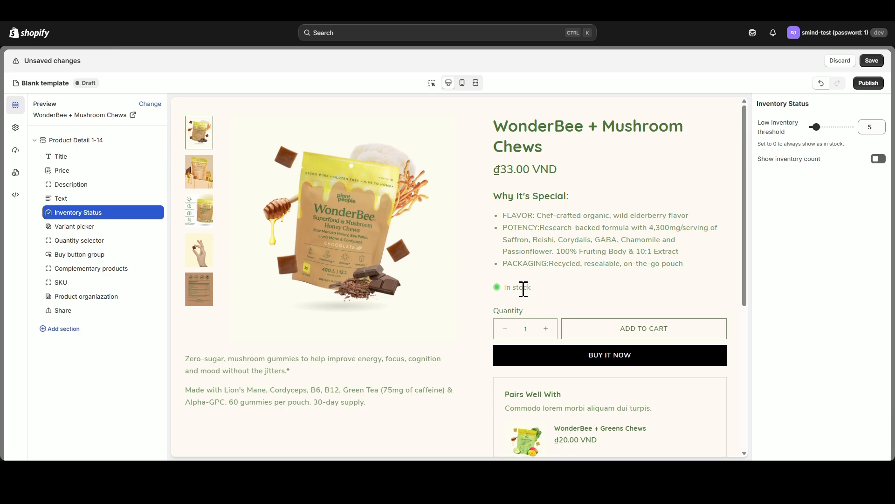
- Turn off the dynamic checkout button in the Buy button group and set the "Add to cart" button style to Solid
left_click(91, 256)
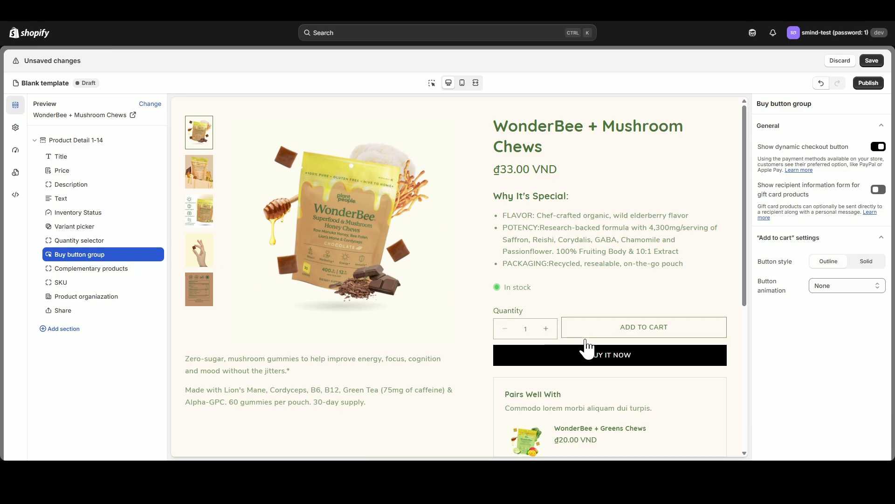
left_click(879, 147)
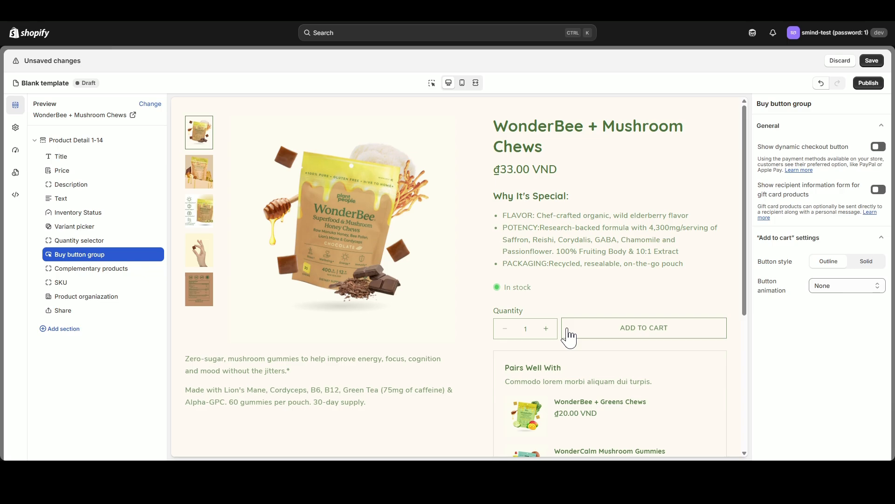
left_click(866, 261)
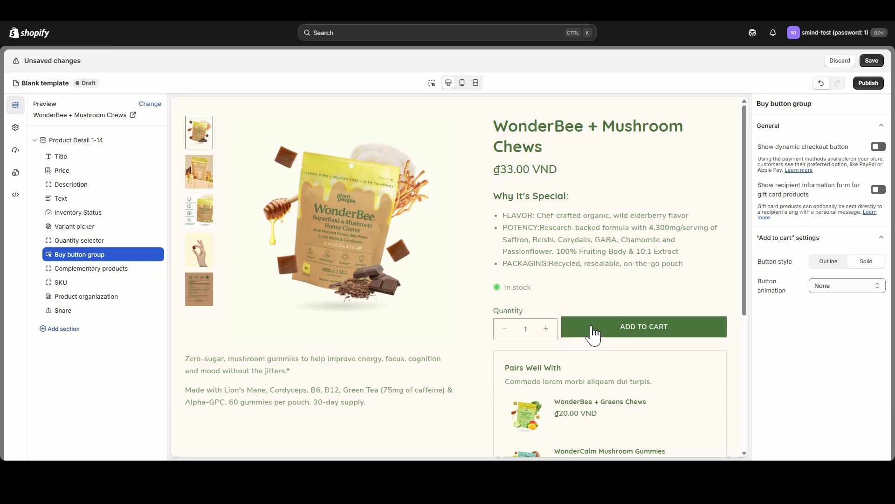
- Set the corner radius of buttons to 40 px in the global styles and return to the section list
left_click(15, 127)
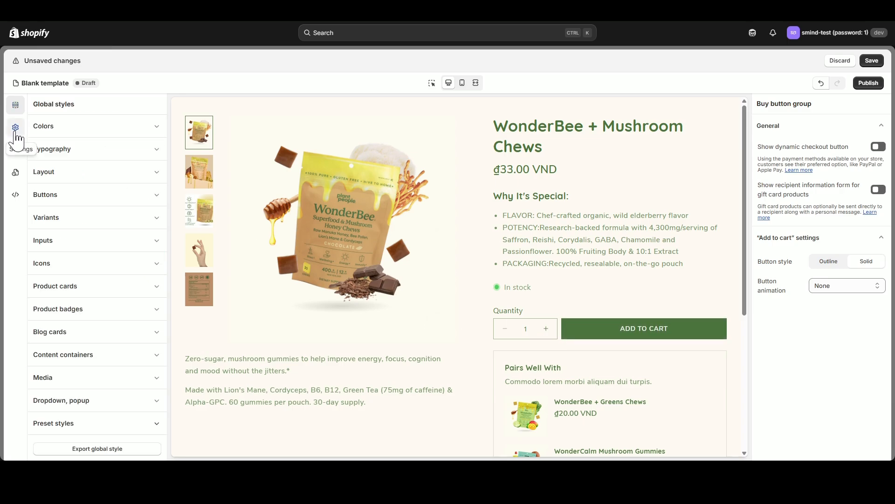
left_click(122, 196)
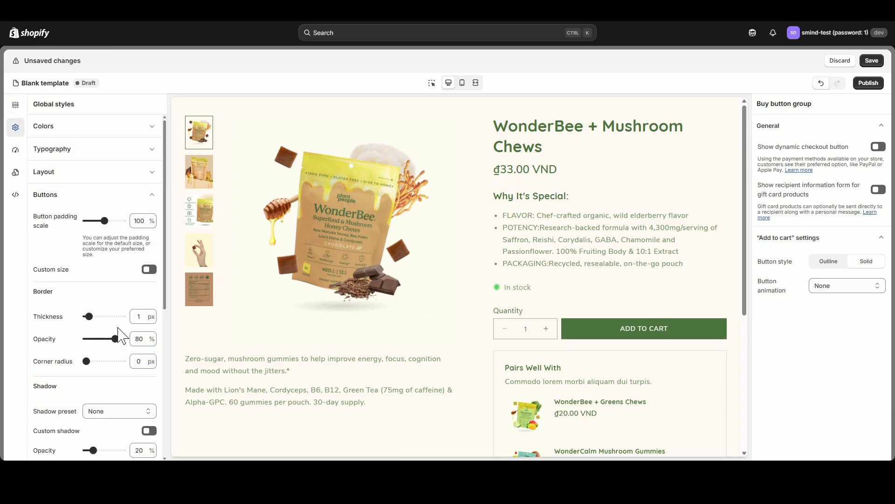
scroll(112, 298, "down", 2)
left_click_drag(89, 314, 138, 315)
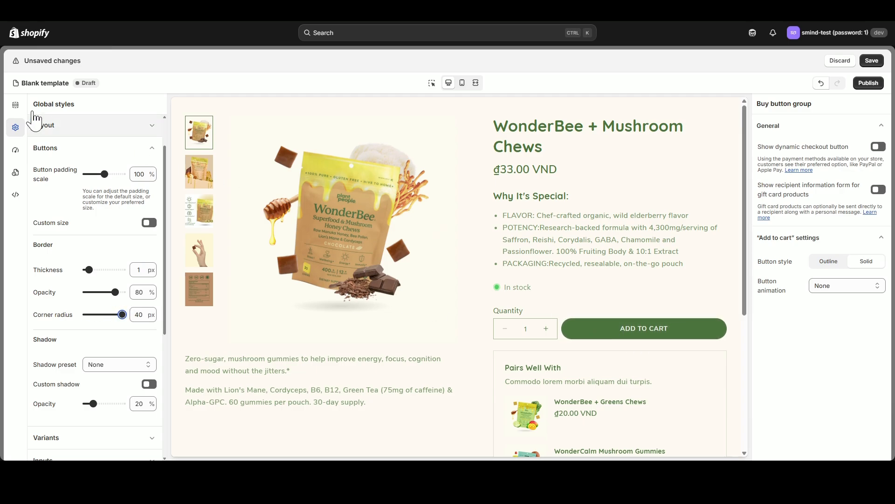
left_click(16, 106)
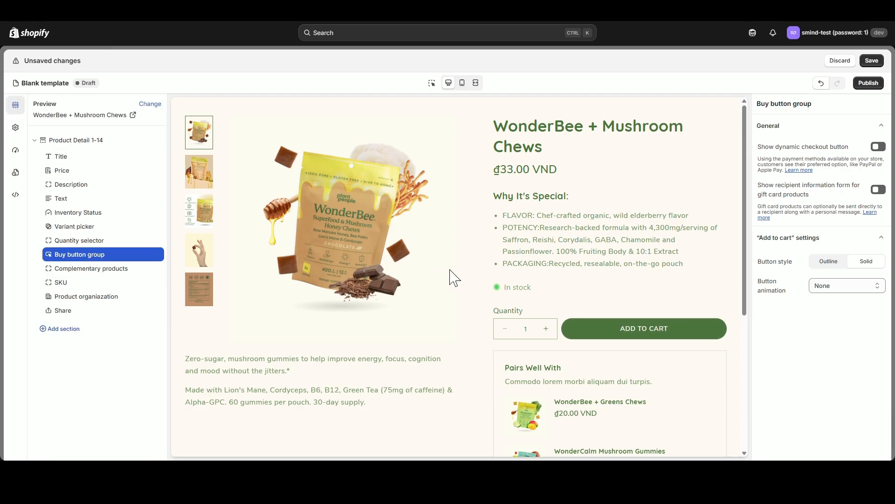
- Set the global input corner radius to 40 px on desktop and 20 px on mobile, then return to the section list
left_click(16, 127)
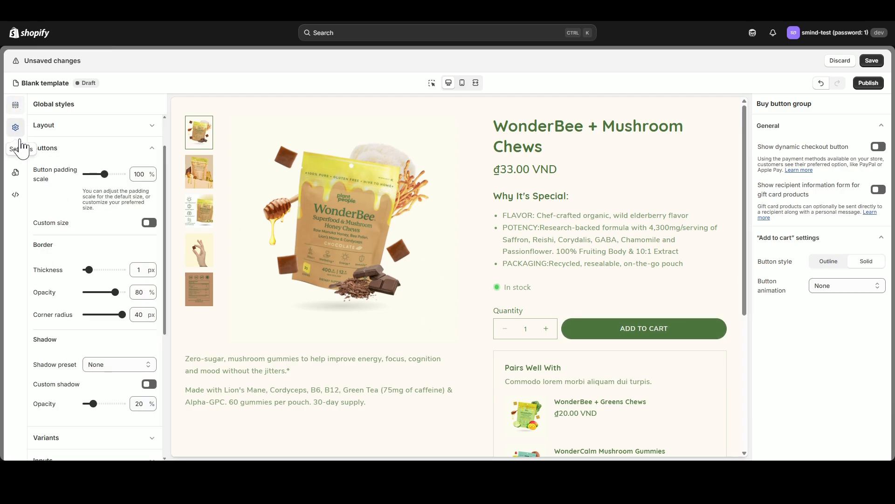
left_click(140, 148)
left_click(135, 240)
scroll(147, 301, "down", 2)
scroll(145, 301, "down", 1)
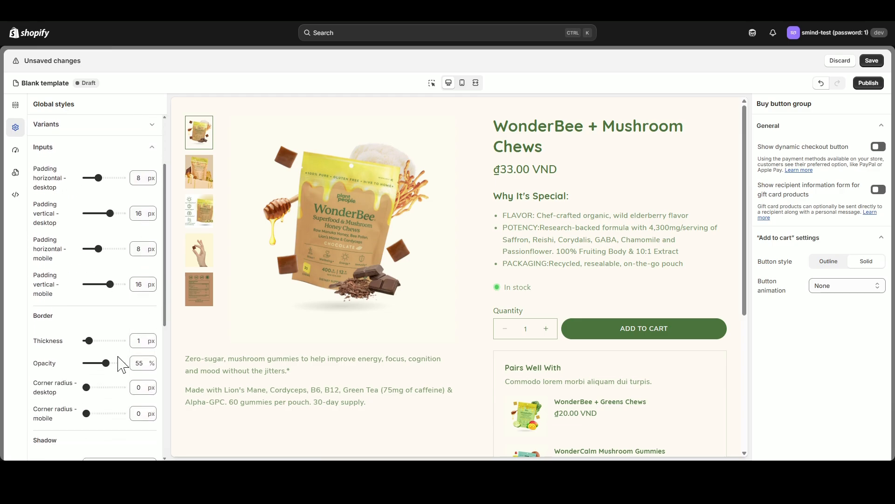
left_click_drag(86, 388, 144, 387)
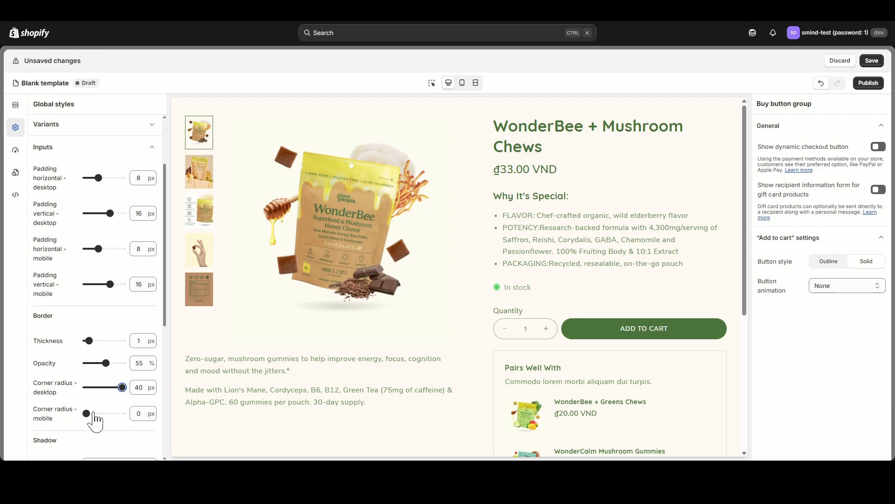
left_click_drag(86, 413, 106, 411)
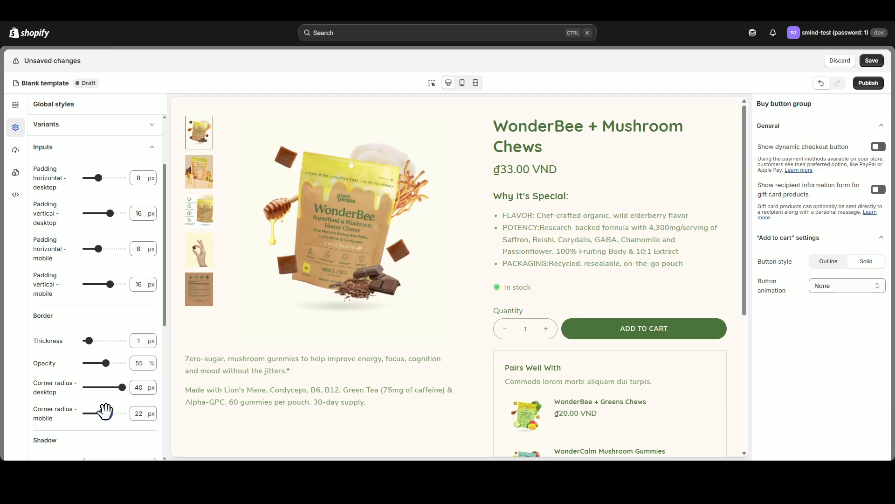
left_click(15, 105)
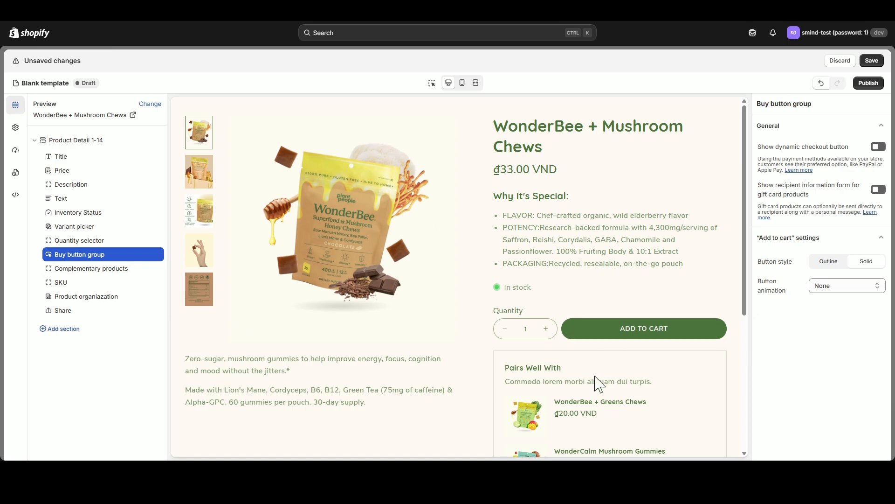
- Delete the Complementary products, SKU, Product organization and Share blocks from the product detail section
scroll(597, 380, "down", 5)
left_click(145, 268)
left_click(144, 268)
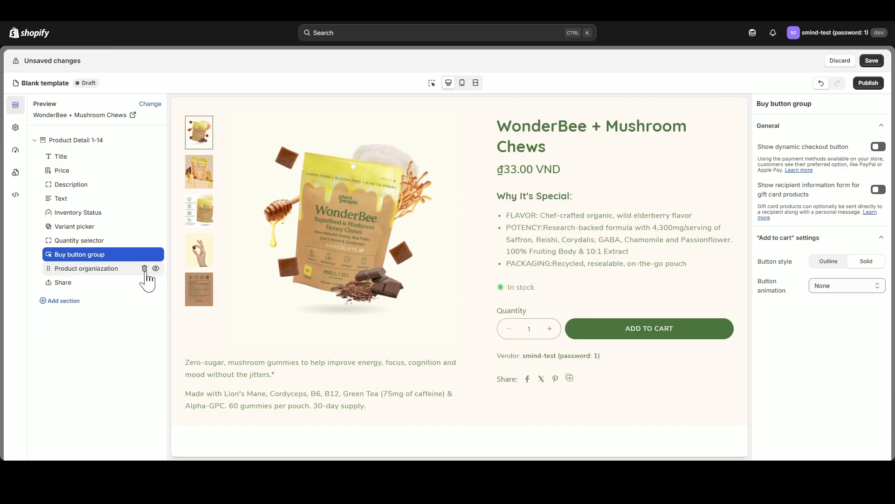
left_click(144, 268)
left_click(145, 268)
- Add a Product bundles block below the Buy button group and review it in the preview
left_click(108, 269)
scroll(270, 314, "down", 3)
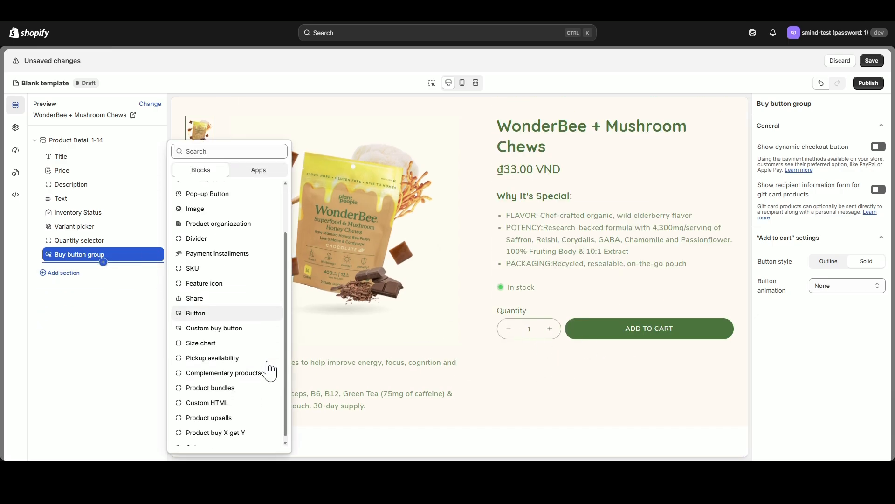
left_click(271, 378)
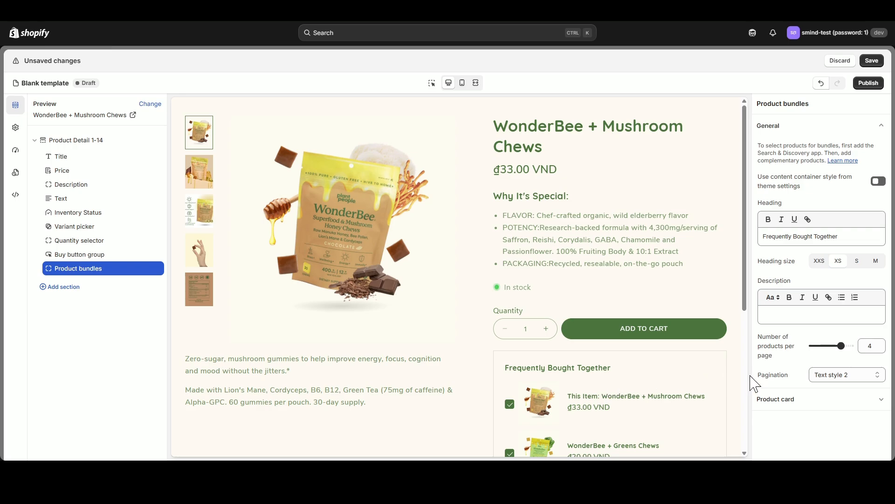
scroll(722, 375, "down", 5)
scroll(615, 321, "up", 1)
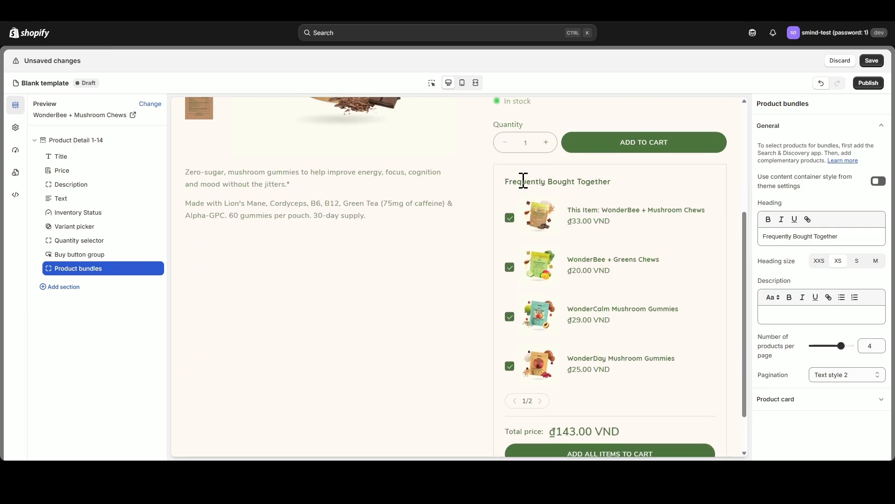
left_click_drag(523, 181, 611, 180)
left_click(612, 180)
left_click_drag(844, 236, 739, 242)
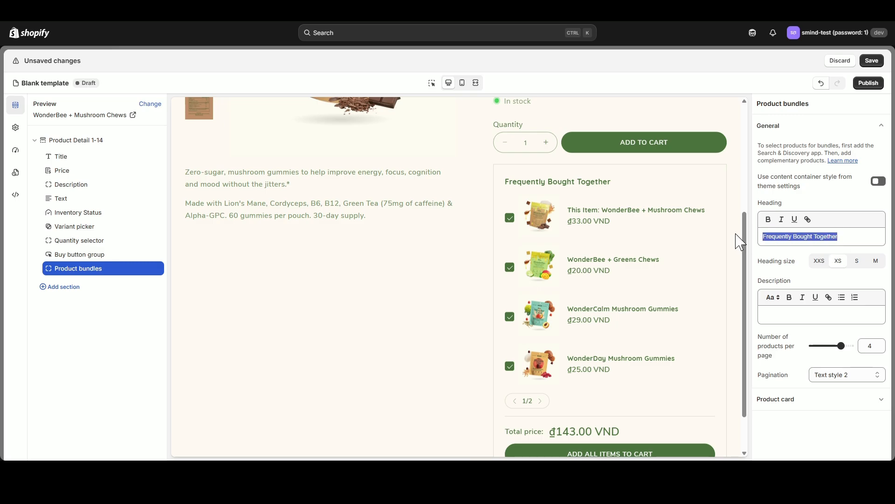
left_click(794, 235)
left_click_drag(812, 236, 776, 236)
left_click(775, 236)
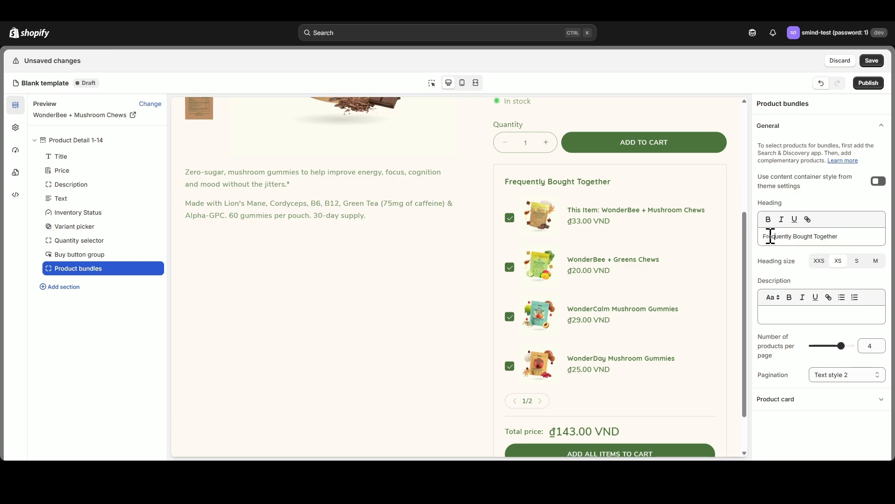
left_click(822, 236)
- Set the Product bundles block to 2 products per page with Line dot pagination and test paging through the bundle
left_click_drag(839, 346, 820, 345)
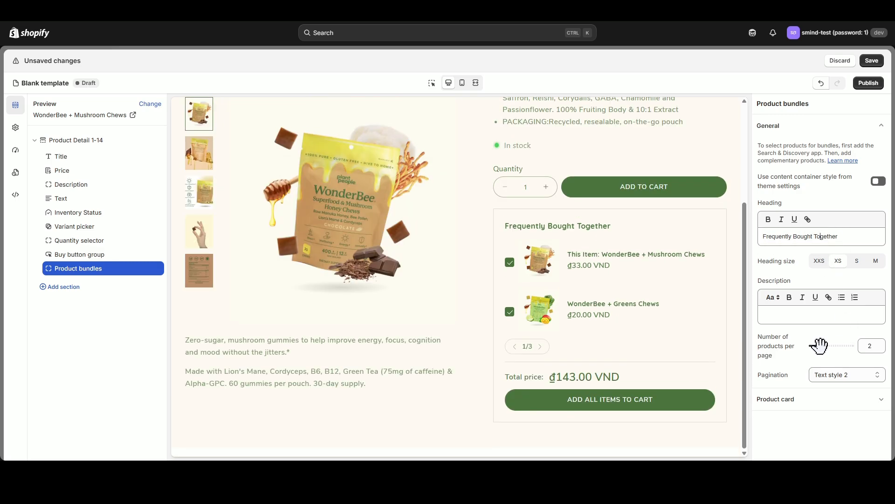
left_click(851, 361)
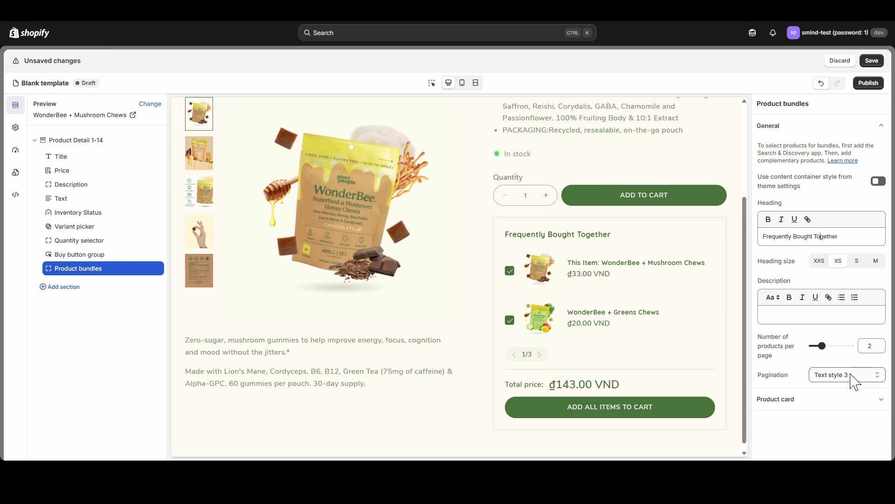
left_click(844, 287)
left_click(523, 353)
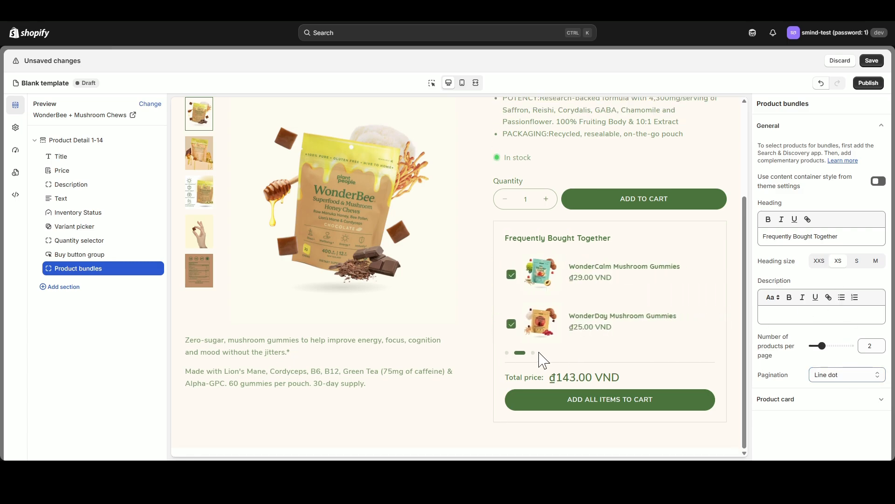
left_click(509, 353)
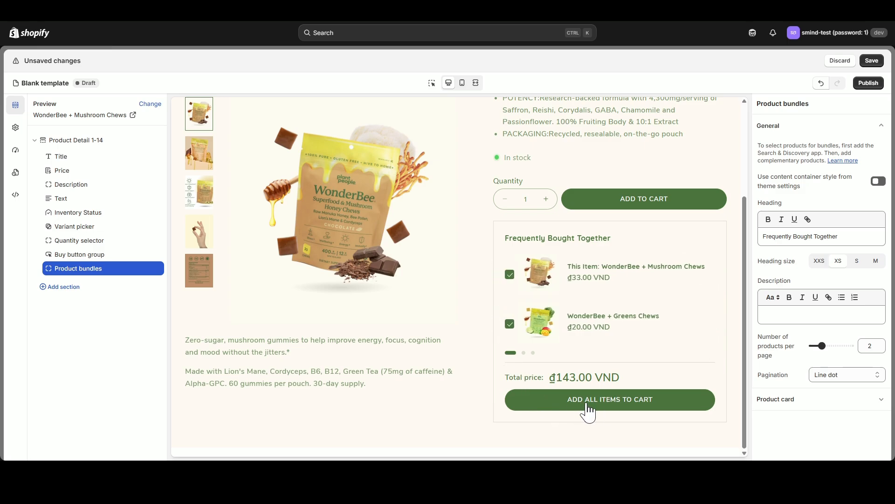
scroll(421, 334, "up", 1)
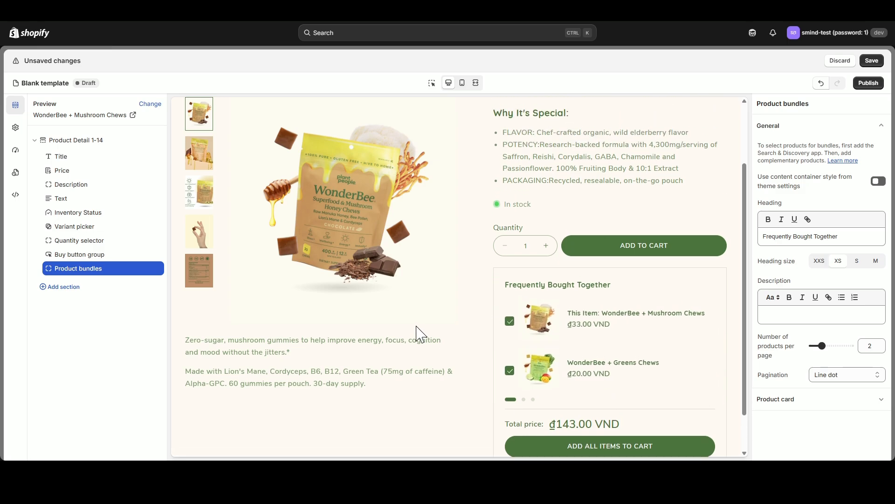
- Add the "Style Inspiration In Every Frame" video section below the product detail section
scroll(426, 334, "up", 2)
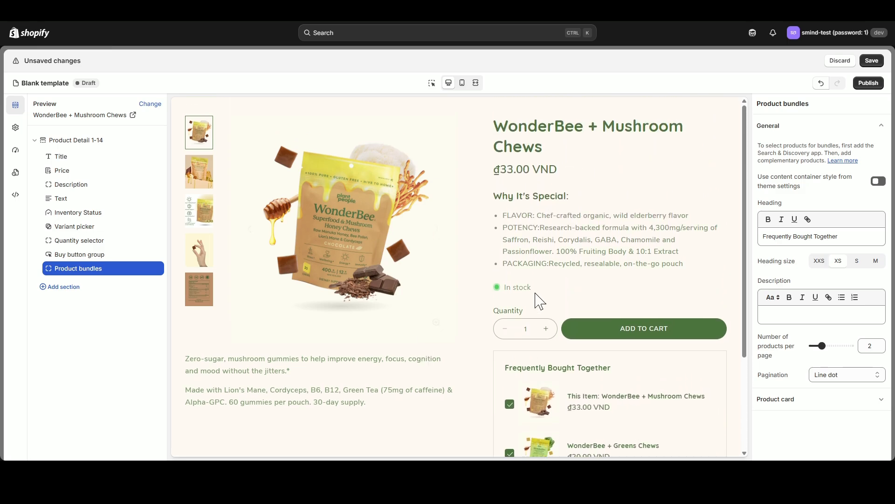
left_click(35, 141)
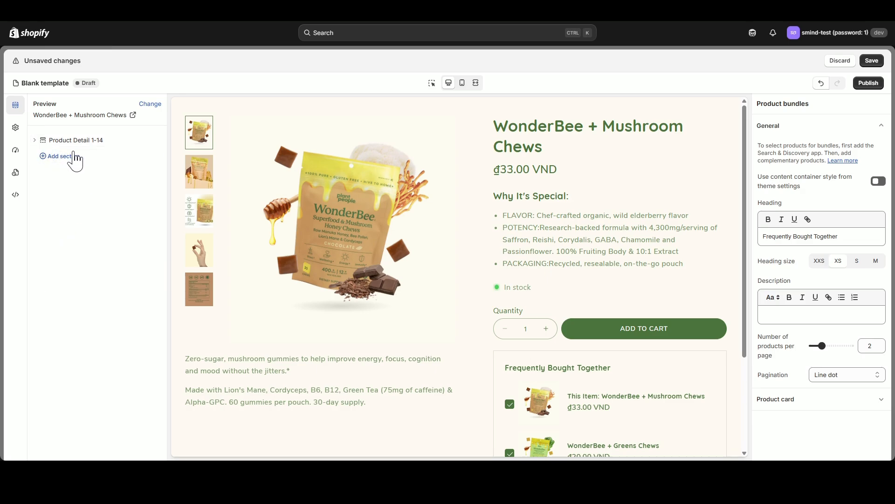
left_click(86, 158)
scroll(250, 340, "down", 10)
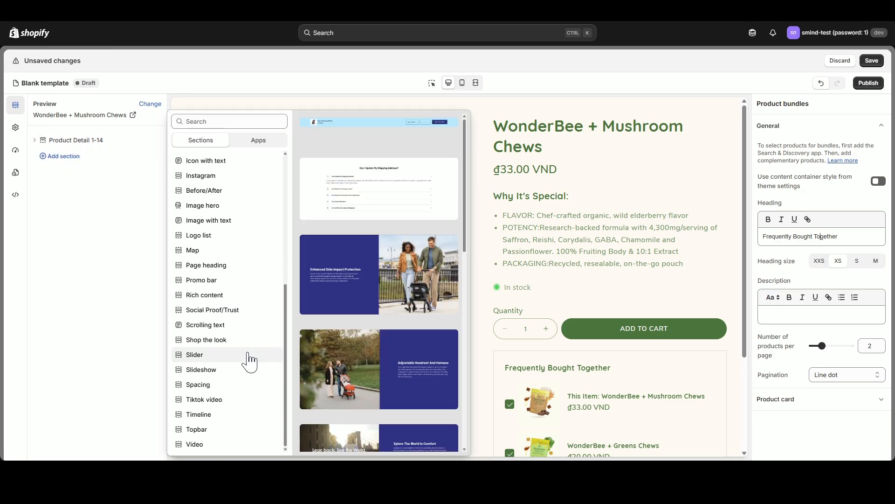
scroll(395, 308, "down", 3)
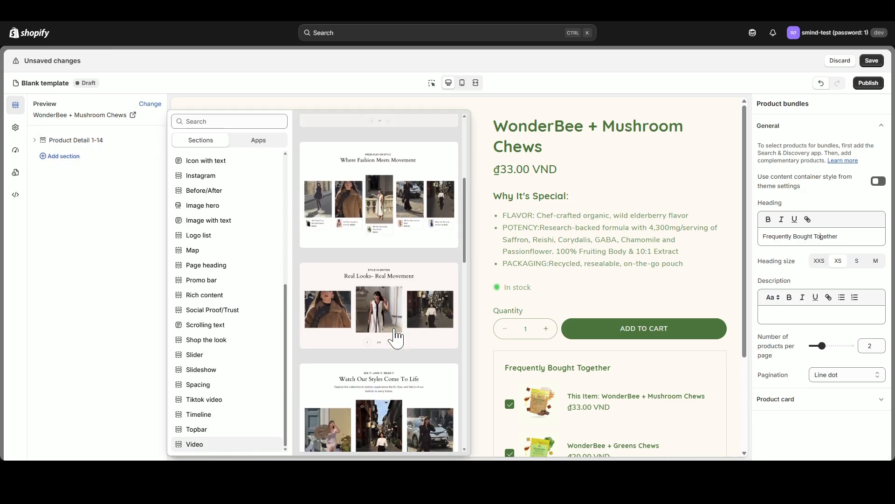
scroll(395, 338, "down", 5)
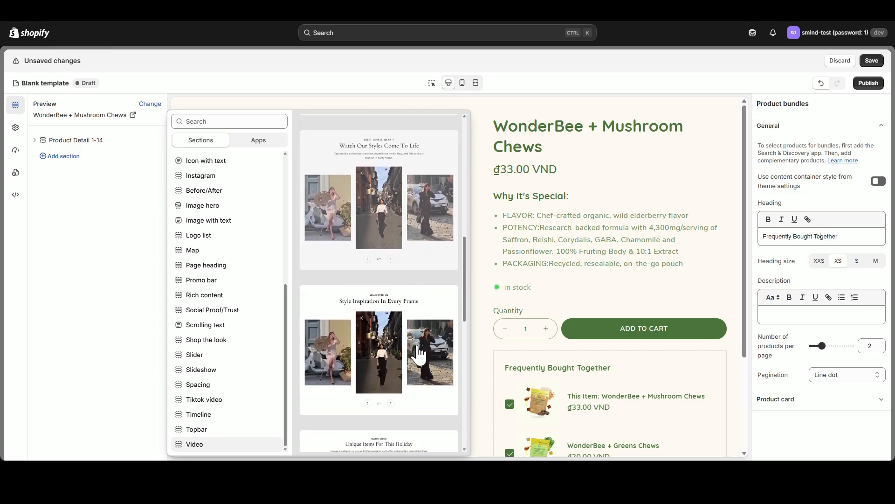
left_click(413, 350)
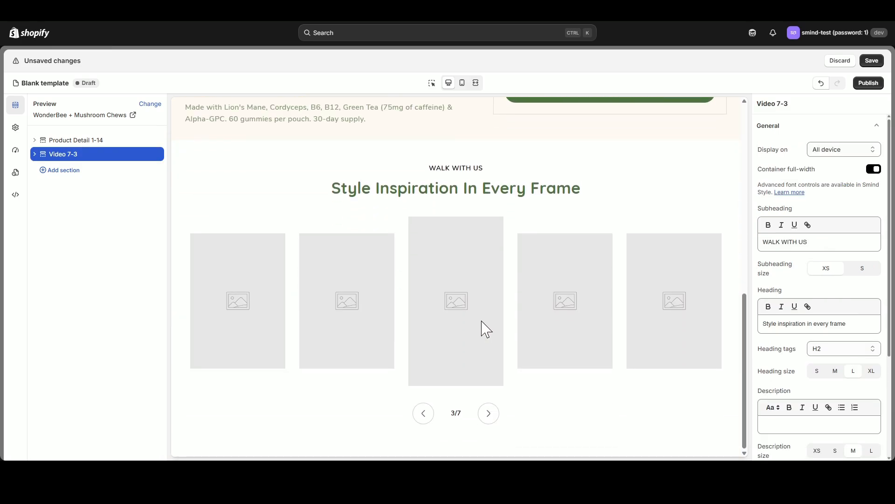
- Clear the video section's subheading and replace its heading with "Real Looks- Real Movement" at size XL
left_click(35, 154)
left_click(145, 268)
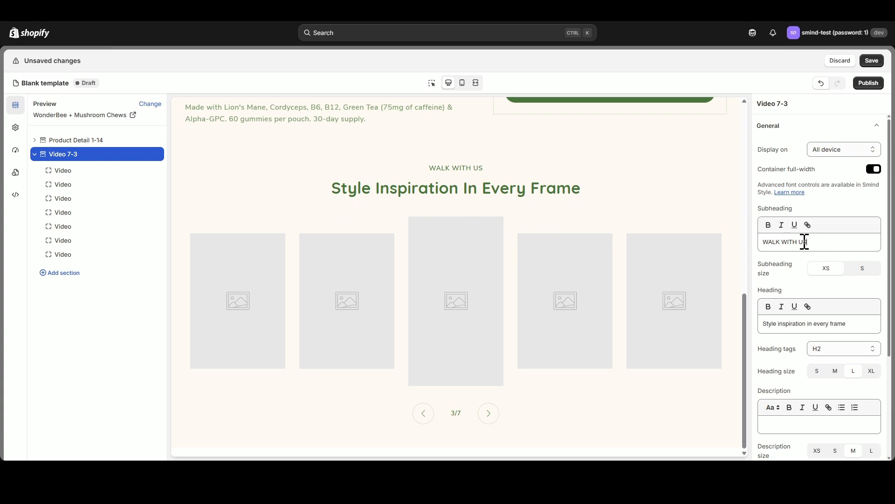
left_click_drag(805, 241, 741, 257)
key("BackSpace")
left_click_drag(846, 323, 736, 331)
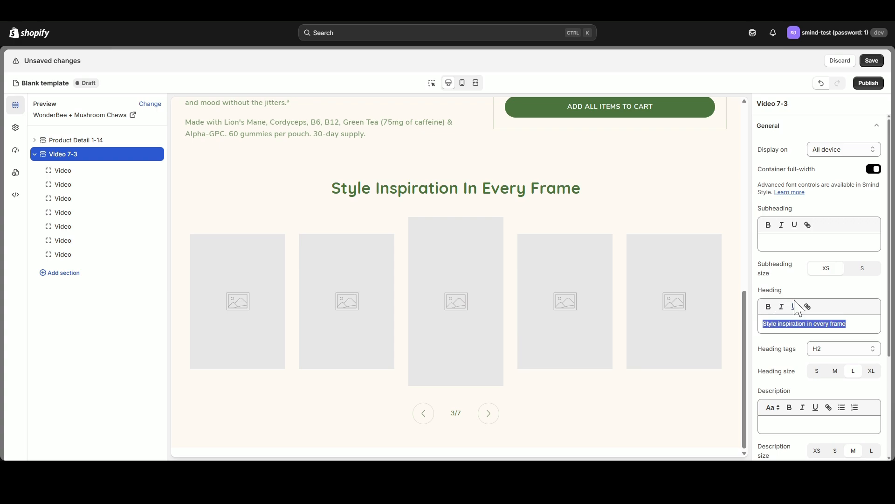
type("Real Looks- Real Movement")
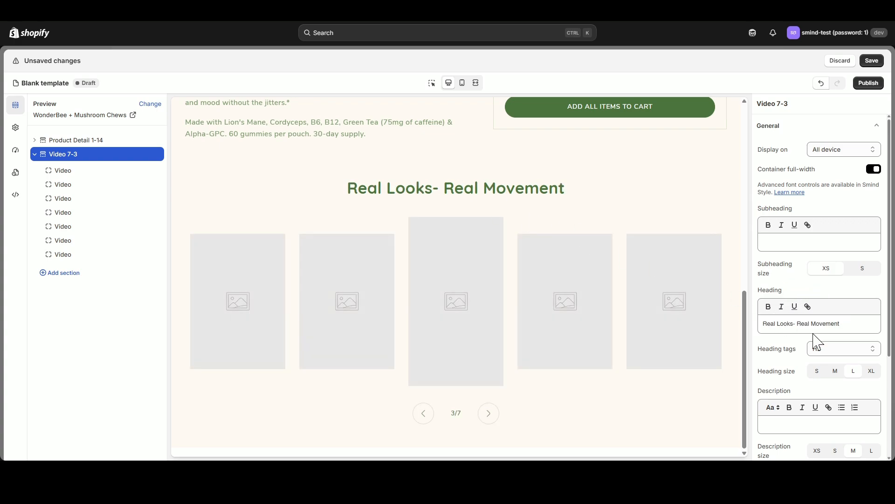
left_click(870, 372)
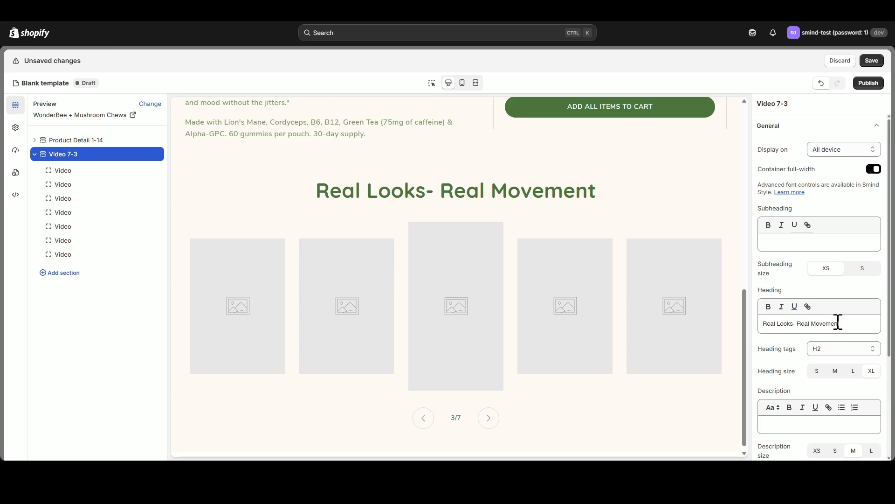
left_click_drag(840, 323, 760, 324)
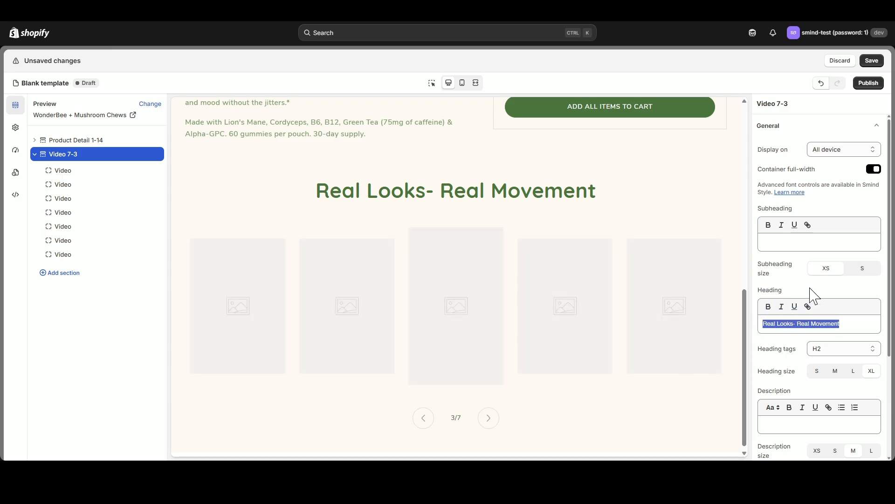
- Set the section's video ratio to 9:16 after trying 16:9, and delete the last two Video blocks
scroll(839, 364, "down", 3)
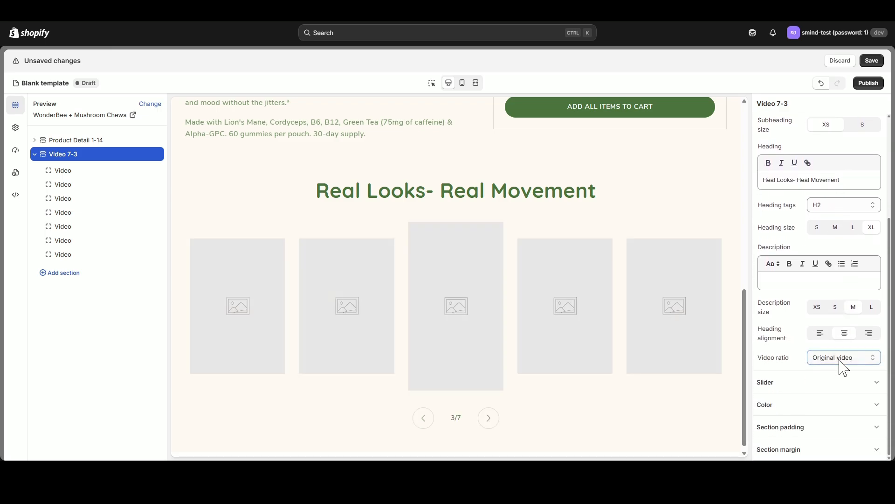
left_click(840, 410)
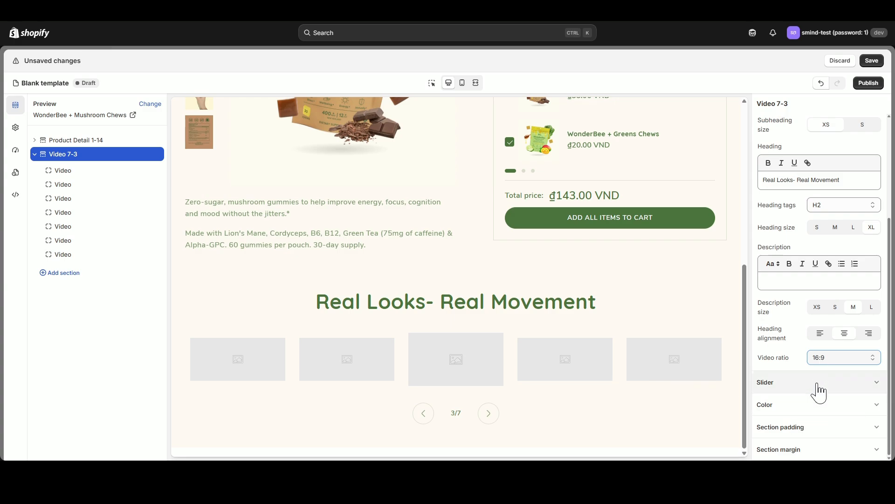
left_click(829, 411)
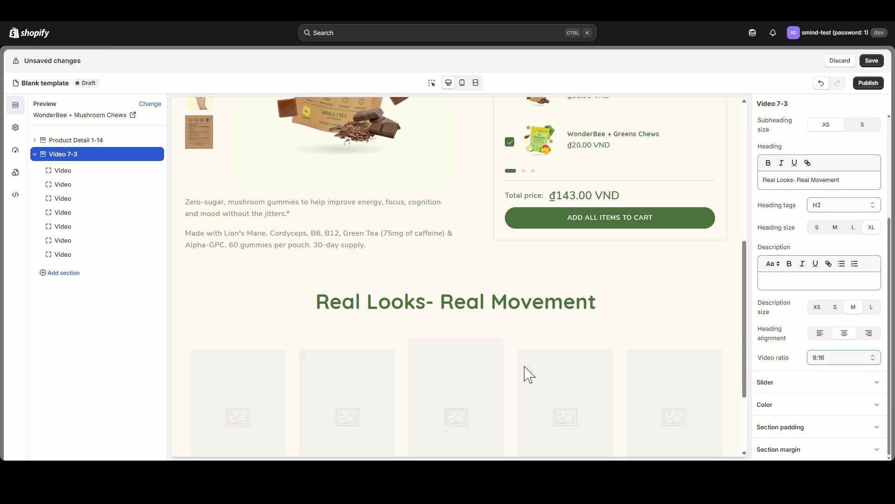
scroll(385, 328, "down", 3)
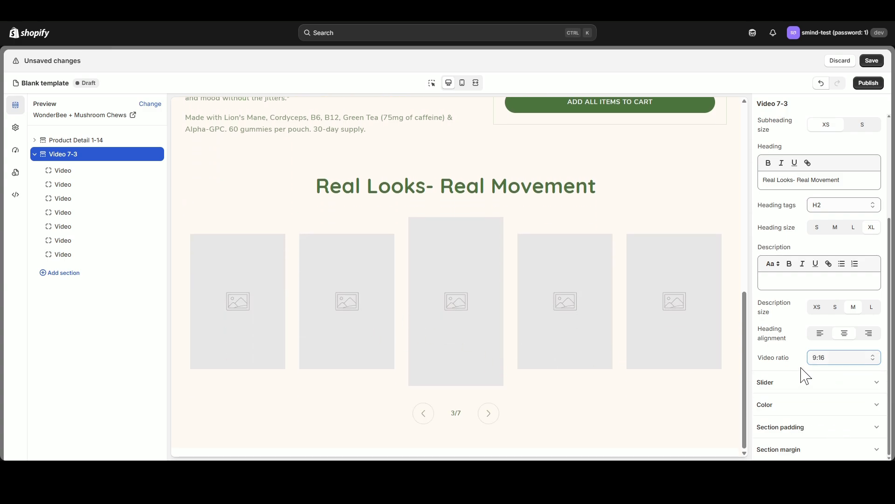
left_click(147, 254)
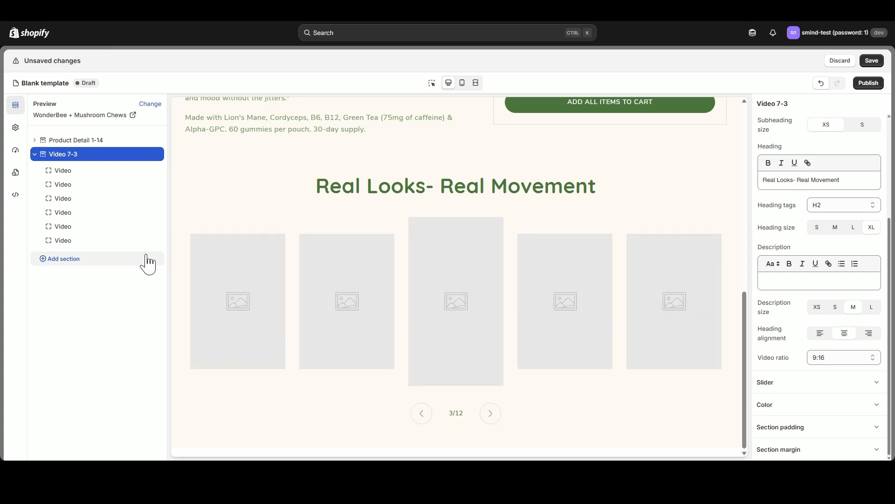
left_click(146, 241)
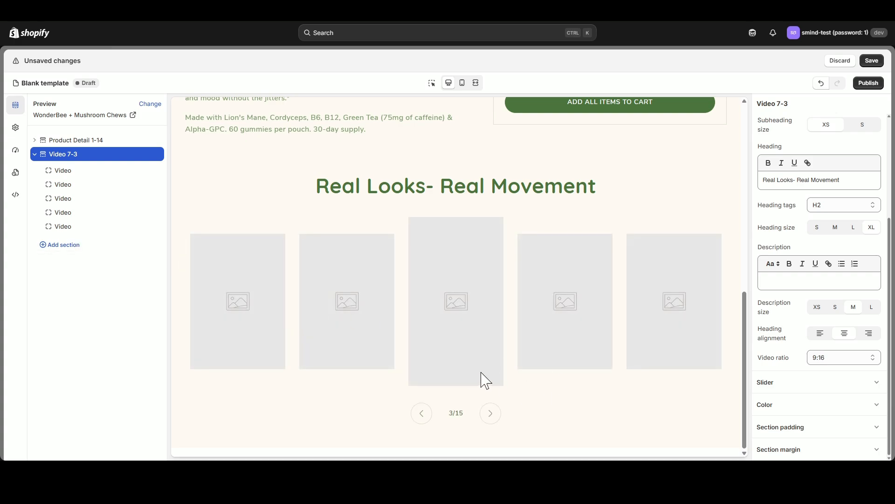
- Try the video slider with 3 columns on desktop, then set it back to 5 columns
scroll(872, 383, "up", 5)
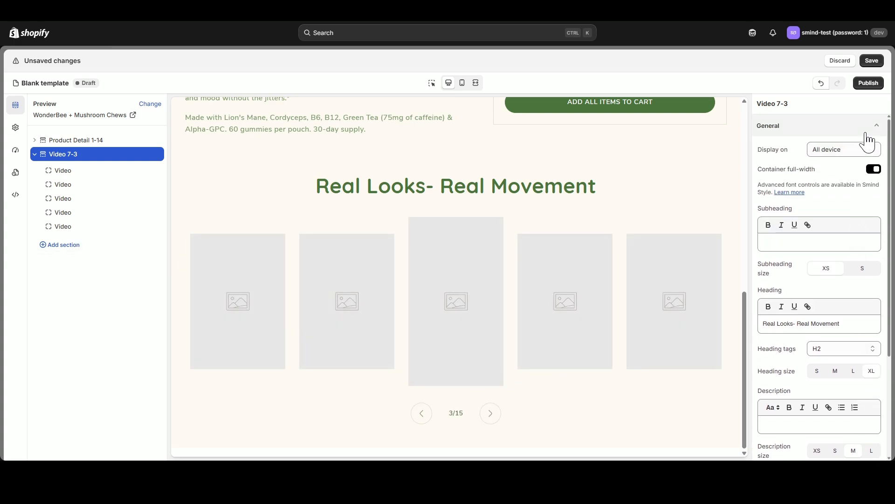
left_click(873, 125)
left_click(874, 148)
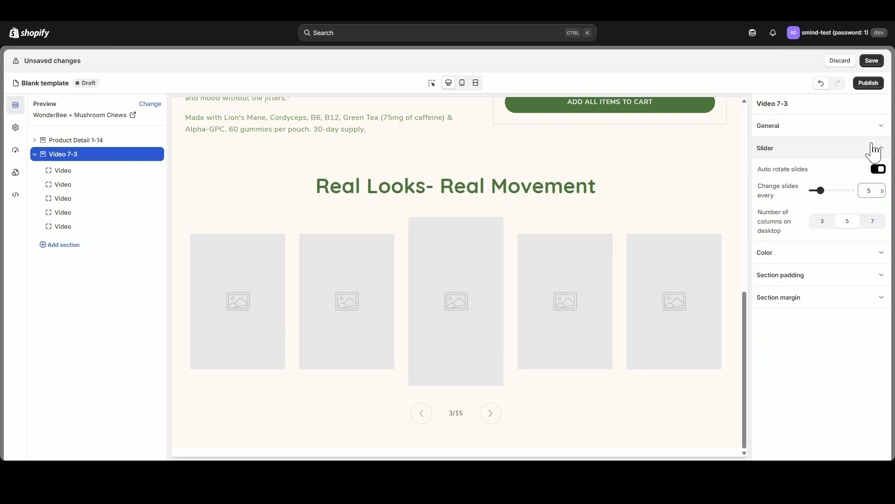
left_click(832, 227)
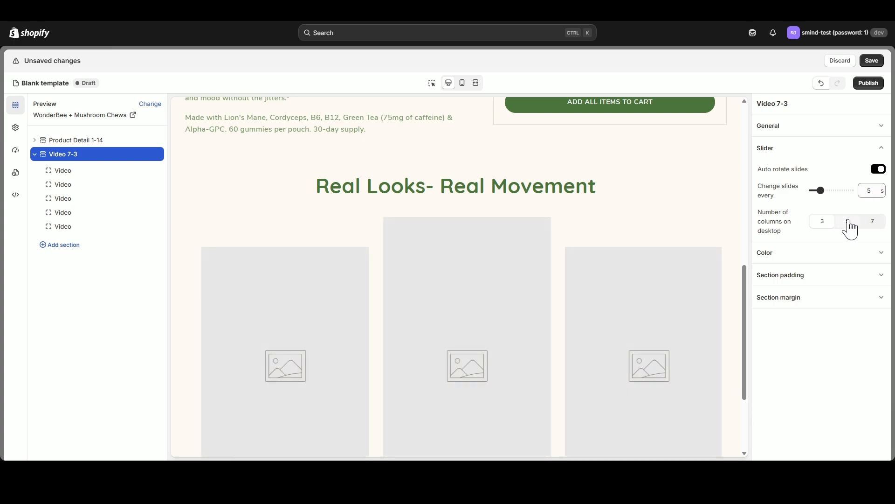
left_click(850, 228)
left_click(880, 150)
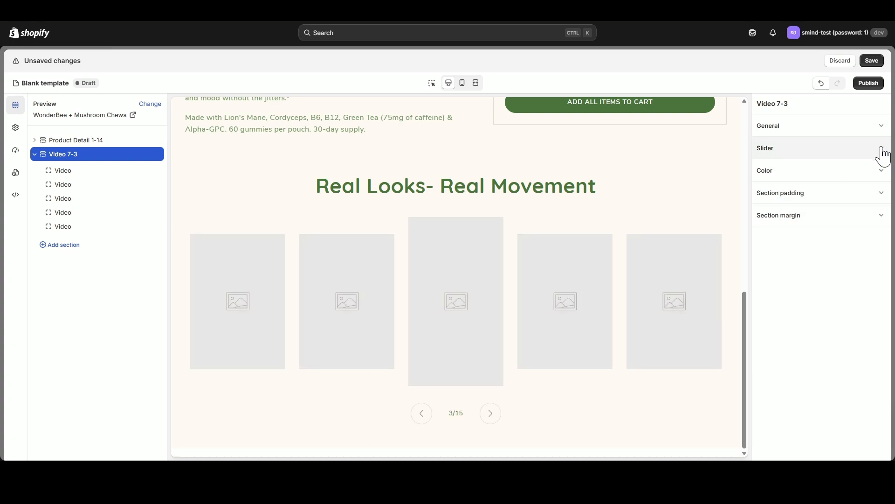
- Check the video section's color scheme, then try a desktop top padding of 0 px and set it back to 50 px
left_click(876, 178)
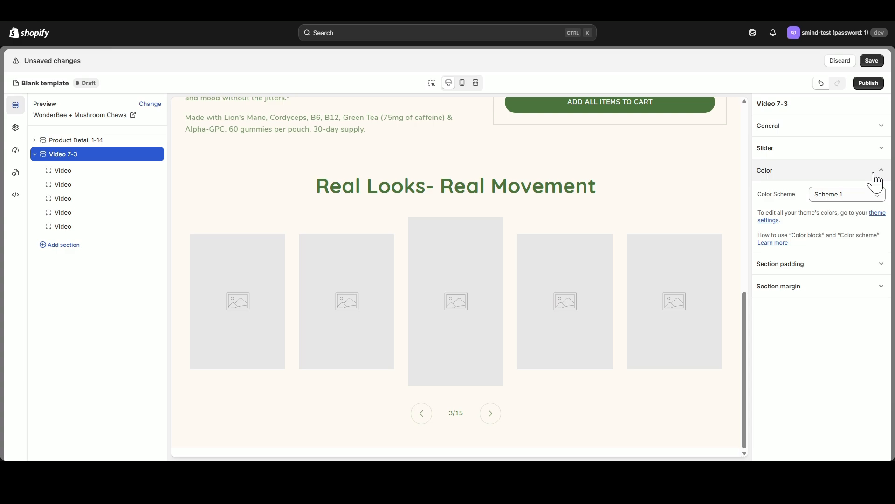
left_click(876, 171)
left_click(867, 193)
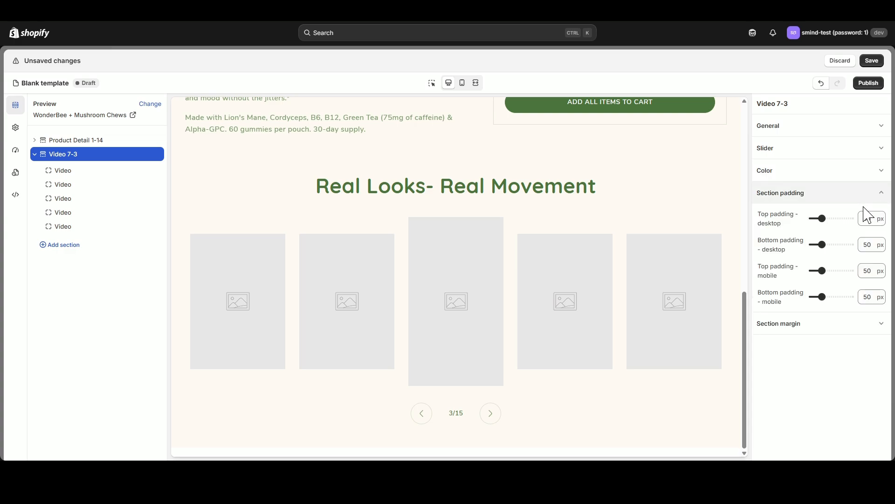
left_click_drag(821, 218, 787, 216)
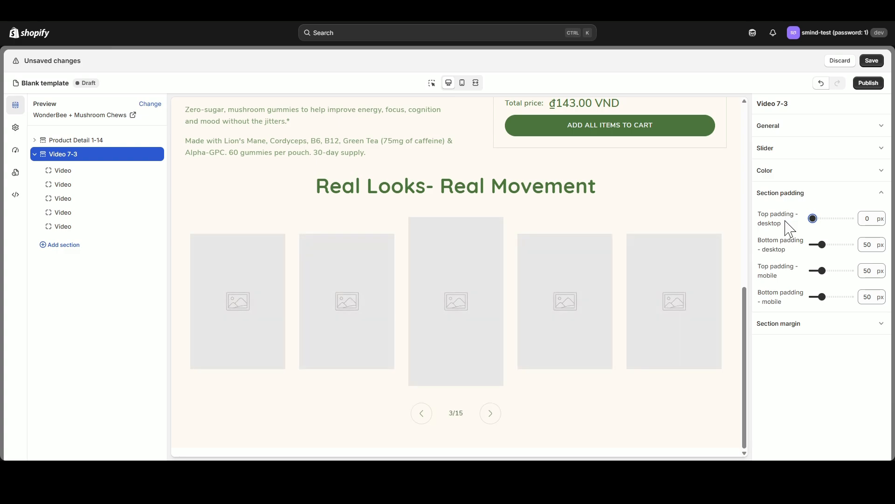
scroll(625, 290, "up", 4)
scroll(653, 283, "down", 2)
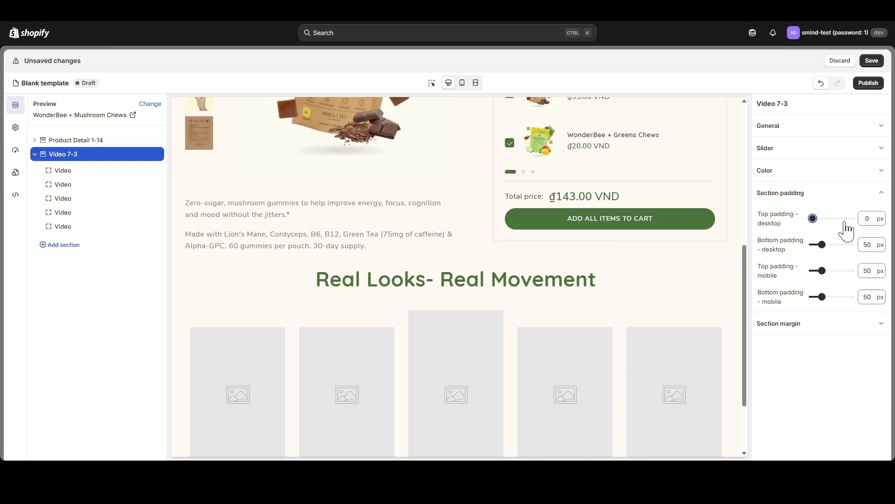
left_click_drag(871, 219, 833, 226)
type("50")
- In the mobile preview, reduce the video section's mobile top padding and set the product detail section's mobile bottom padding to 0 px
left_click(463, 83)
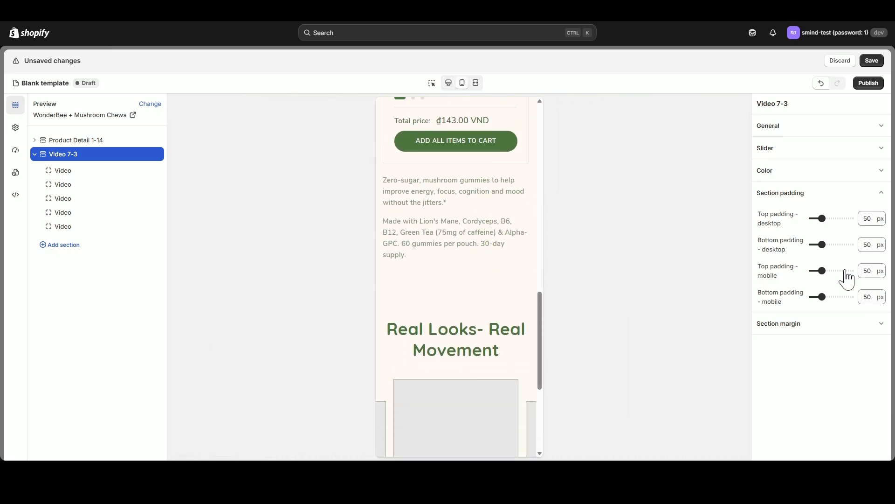
left_click_drag(823, 269, 782, 268)
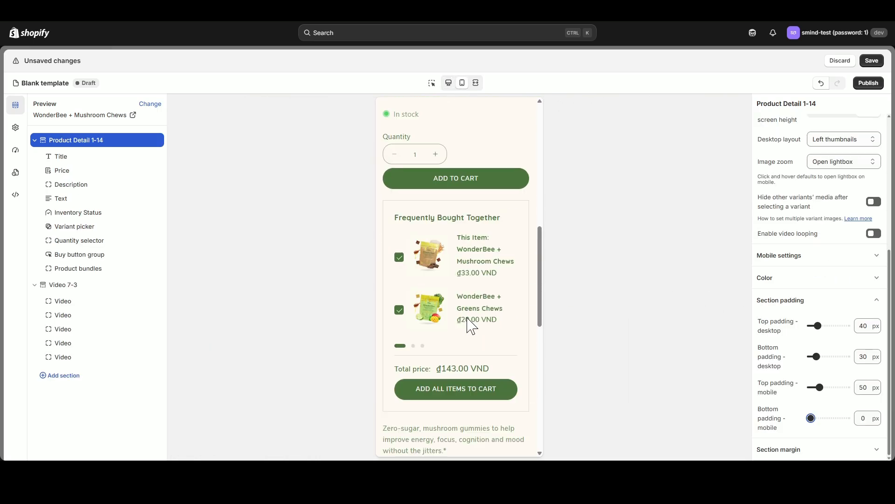
scroll(467, 319, "up", 9)
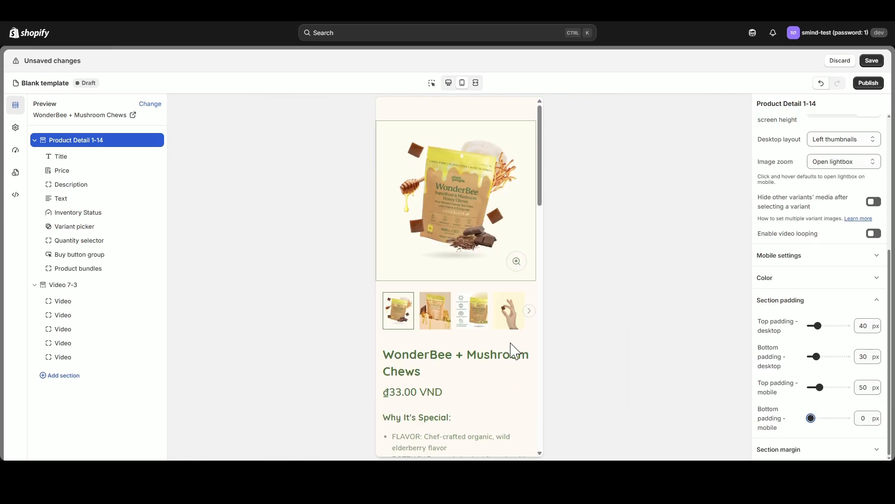
scroll(504, 350, "down", 10)
scroll(503, 350, "up", 6)
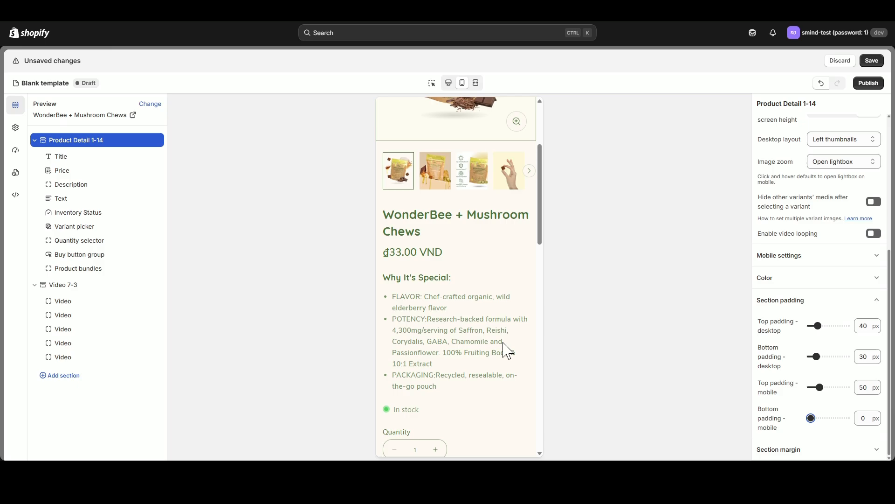
- Return to the desktop preview and assign the clip of the woman on the sofa to the first Video block
left_click(449, 83)
left_click(35, 140)
left_click(61, 172)
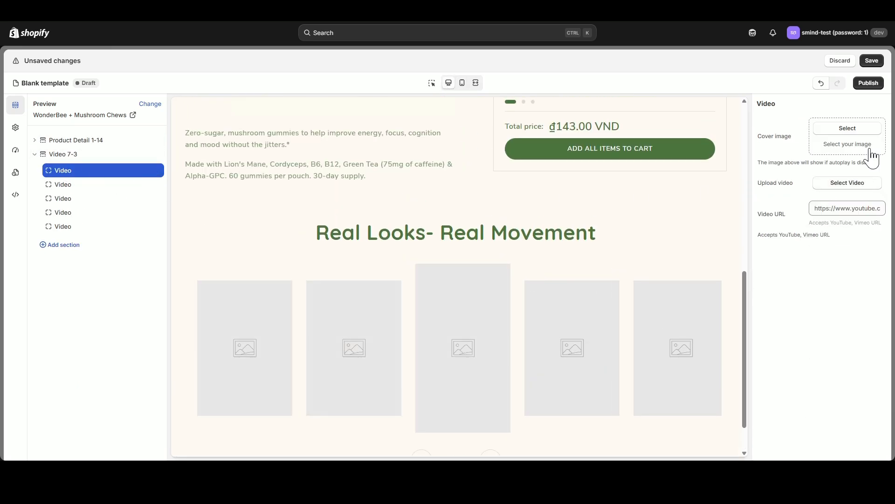
left_click(851, 184)
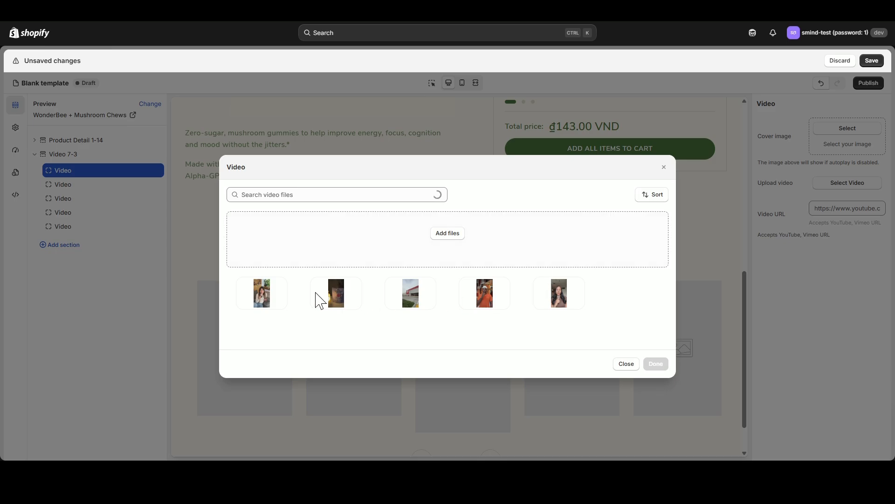
left_click(272, 295)
left_click(656, 364)
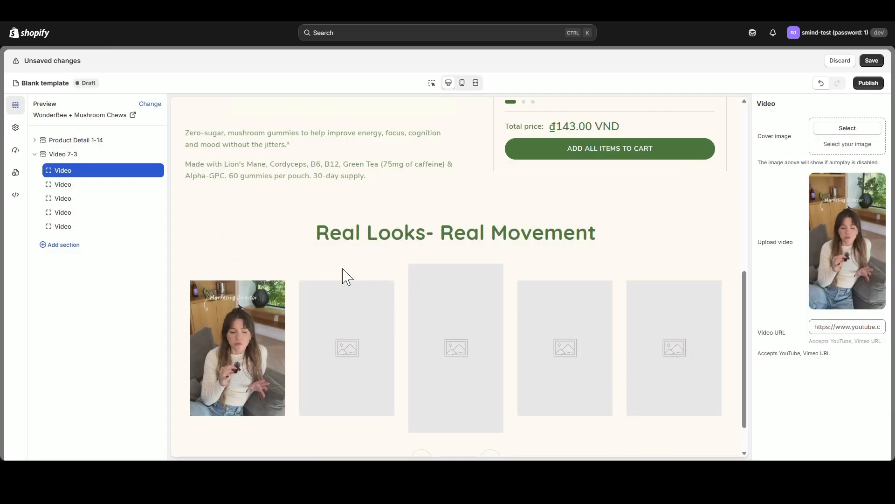
- Assign the Wonder Sleep pouch clip from the video files to the second Video block
left_click(74, 187)
left_click(856, 216)
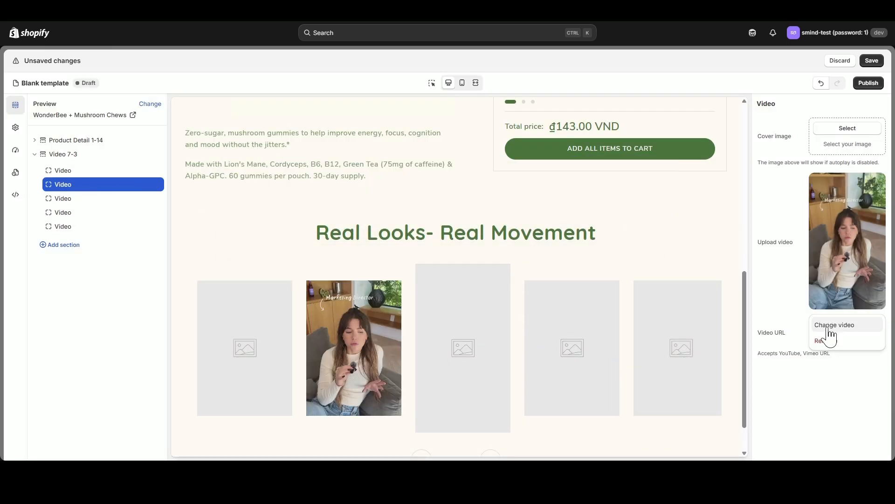
left_click(832, 327)
left_click(349, 279)
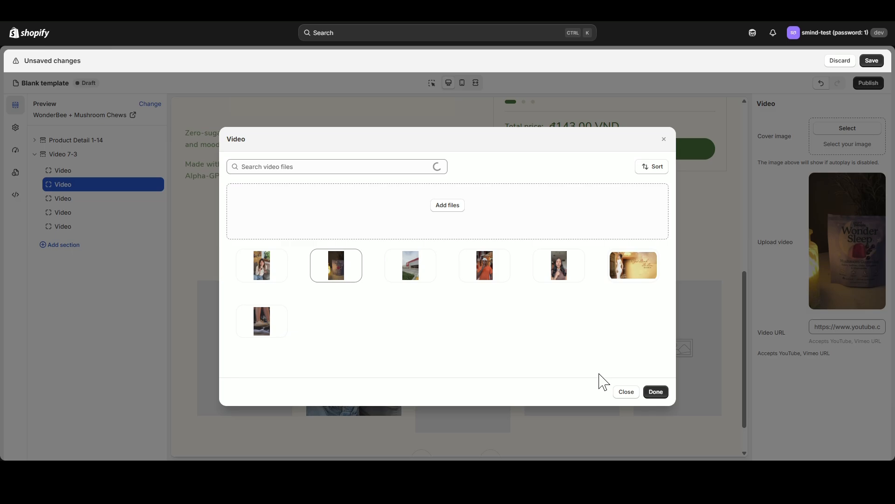
left_click(656, 392)
- Assign the Target storefront clip from the video files to the third Video block
left_click(73, 206)
left_click(845, 227)
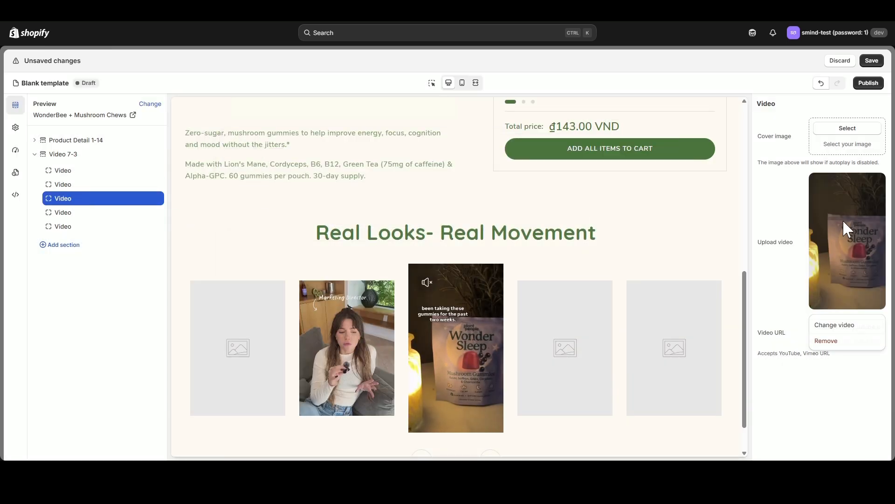
left_click(827, 324)
left_click(413, 271)
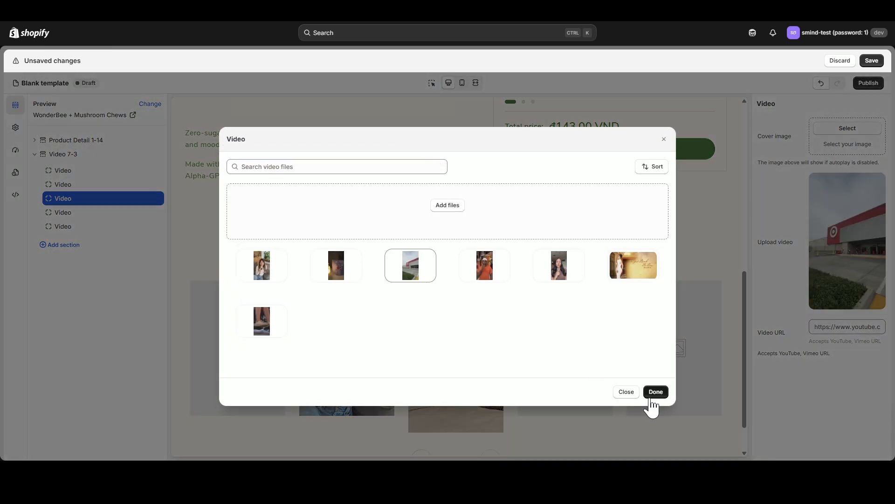
left_click(653, 394)
- Assign the clip of the man in the orange shirt to the fourth Video block
left_click(832, 246)
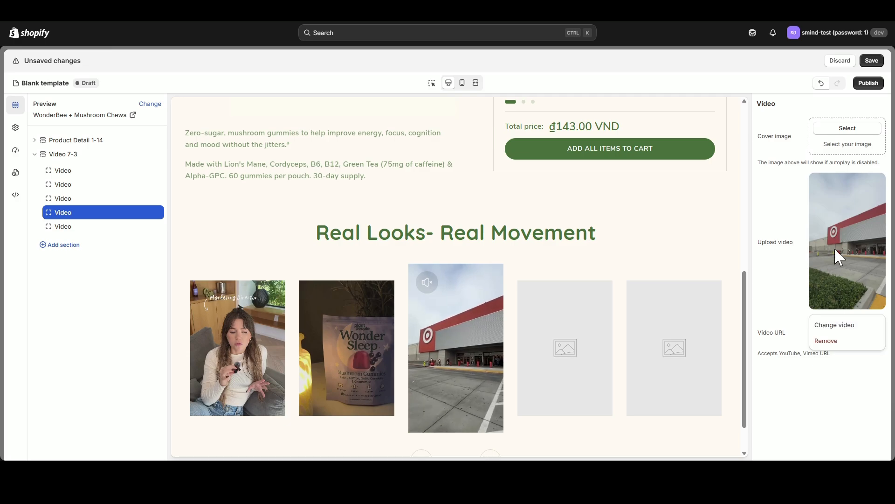
left_click(843, 322)
left_click(486, 266)
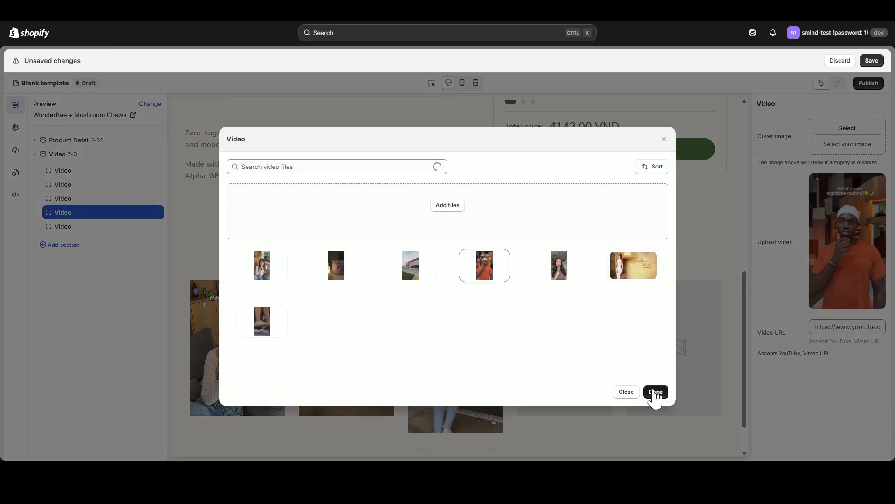
left_click(655, 392)
- Assign the clip of the dark-haired woman holding a microphone to the fifth Video block
left_click(64, 226)
left_click(818, 220)
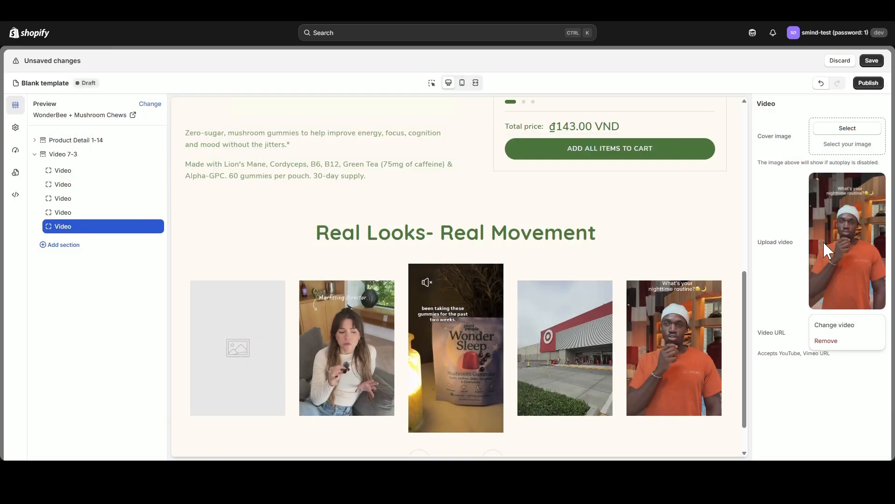
left_click(845, 327)
left_click(559, 268)
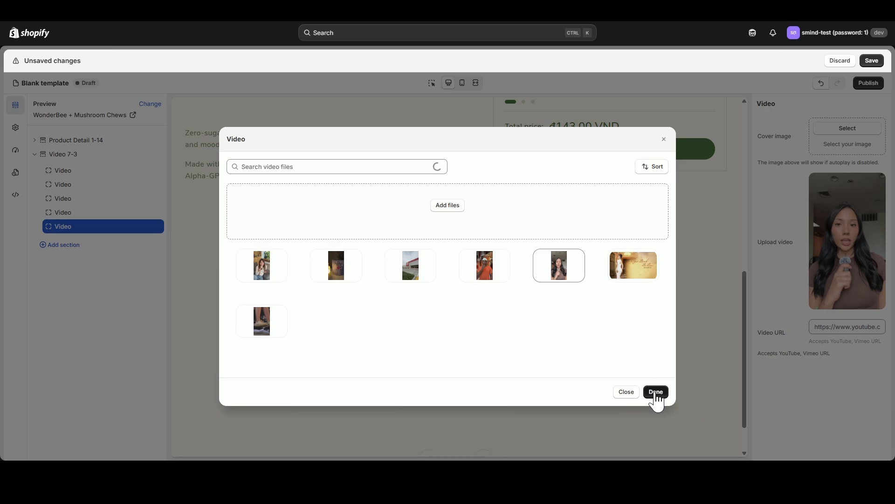
left_click(655, 391)
- Page through the video slider in the desktop preview to check the assigned clips
scroll(676, 386, "down", 1)
left_click(492, 414)
left_click(492, 414)
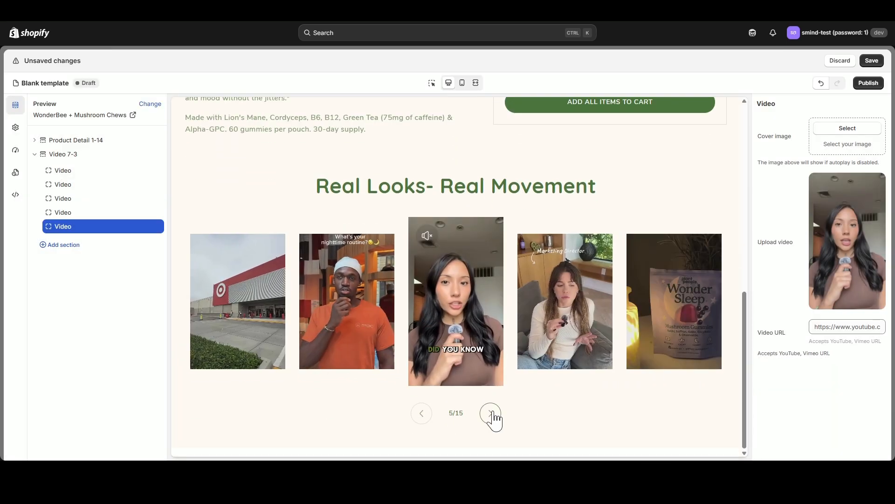
left_click(492, 414)
left_click(492, 415)
left_click(123, 156)
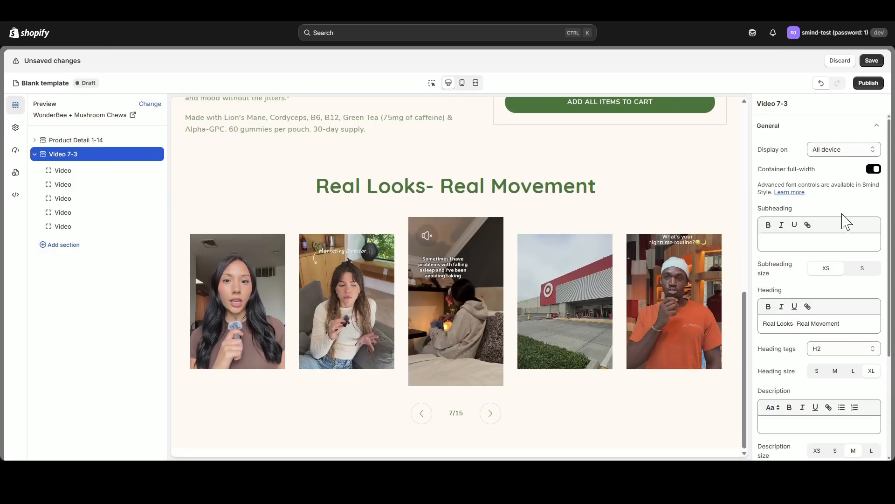
left_click(476, 83)
left_click(449, 84)
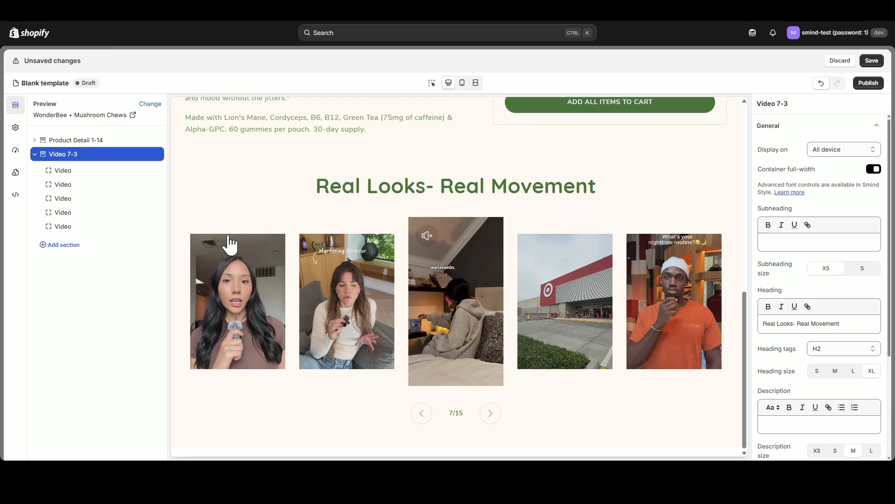
- In the global media styles, set the corner radius to 20 px for both desktop and mobile, and check the page
left_click(14, 129)
left_click(54, 147)
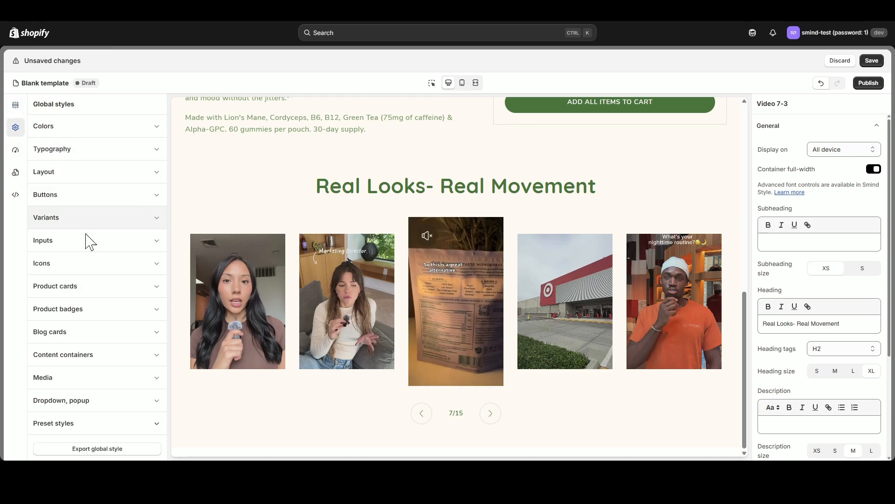
left_click(138, 385)
scroll(134, 380, "down", 5)
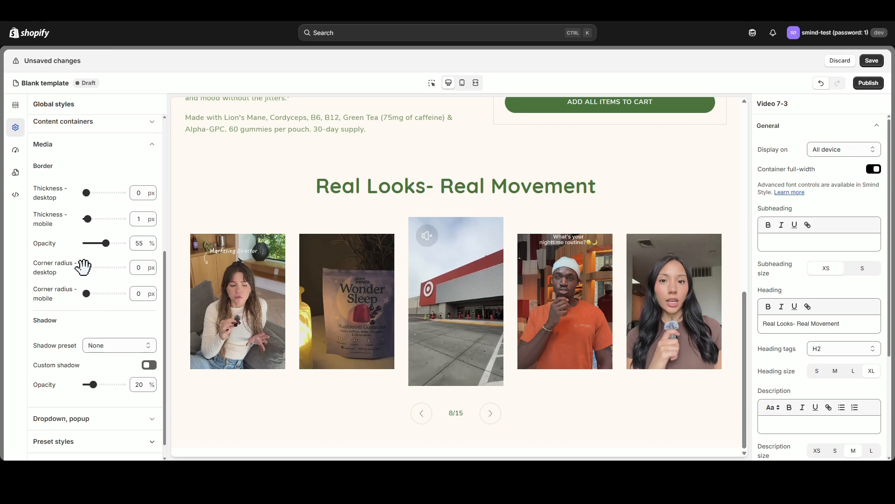
left_click_drag(84, 267, 106, 268)
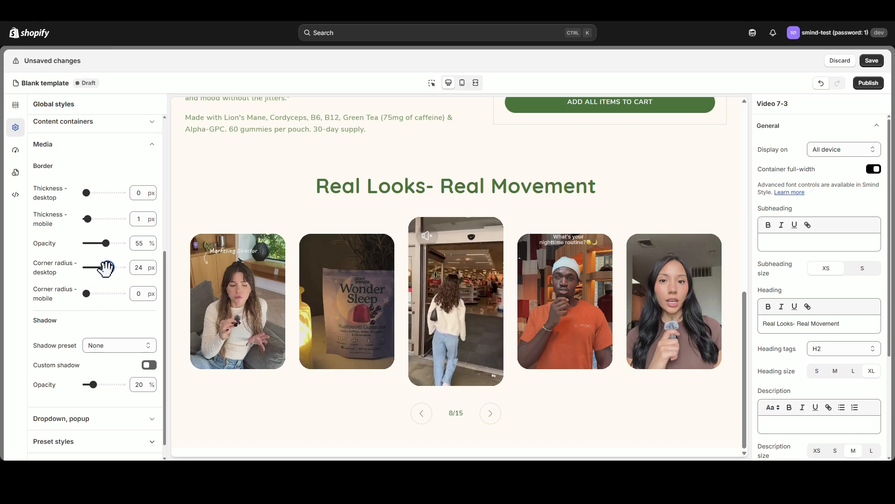
left_click_drag(106, 269, 104, 293)
scroll(527, 293, "up", 4)
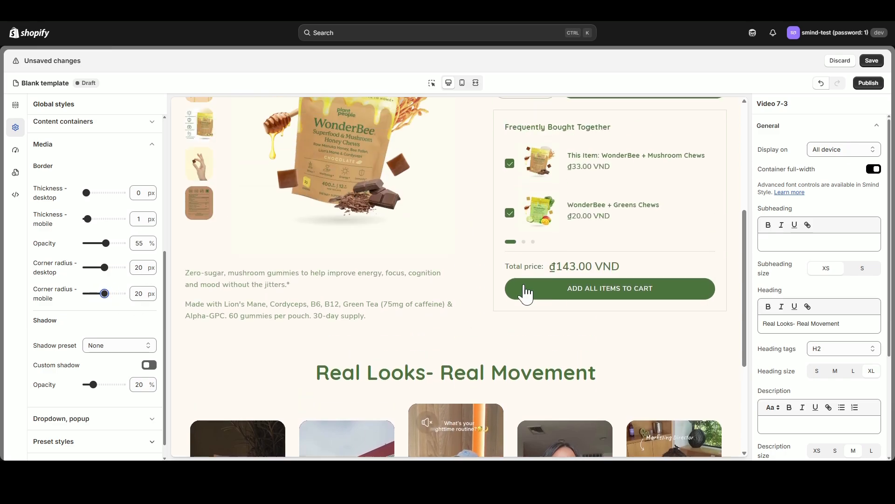
scroll(551, 275, "up", 4)
scroll(541, 327, "down", 8)
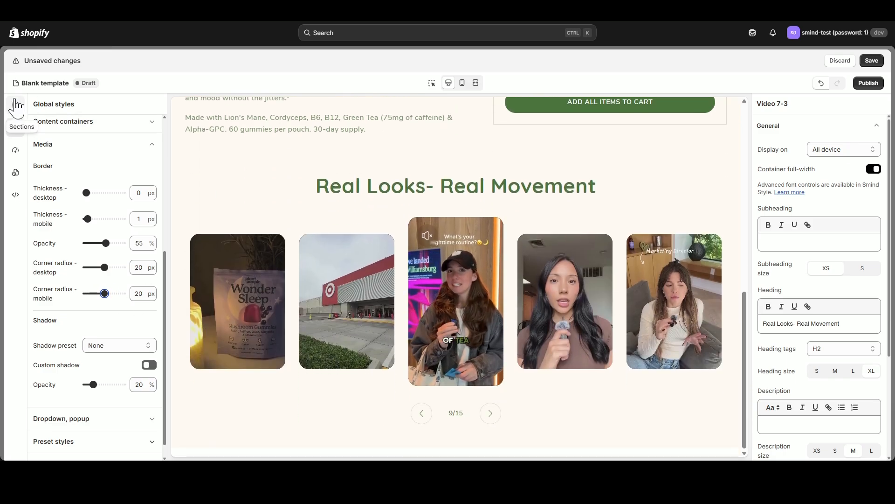
- Add the four-column "High-Quality Standard" Image with text section below the video section
left_click(15, 105)
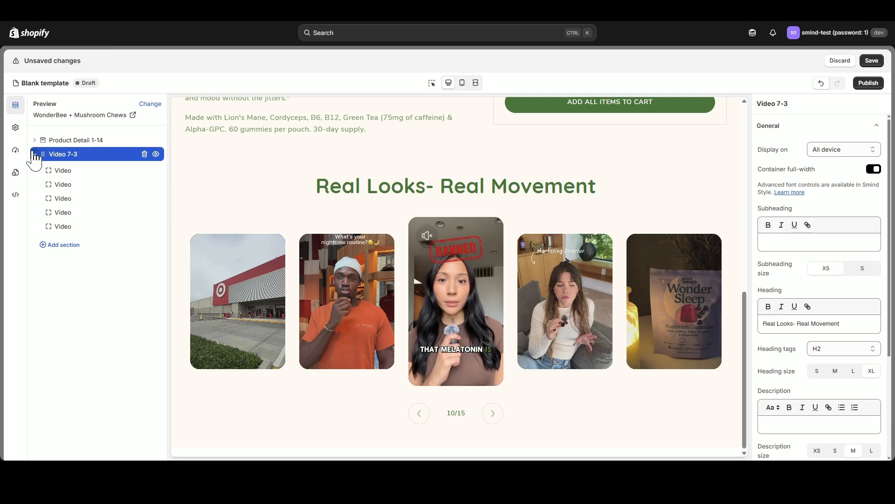
left_click(35, 155)
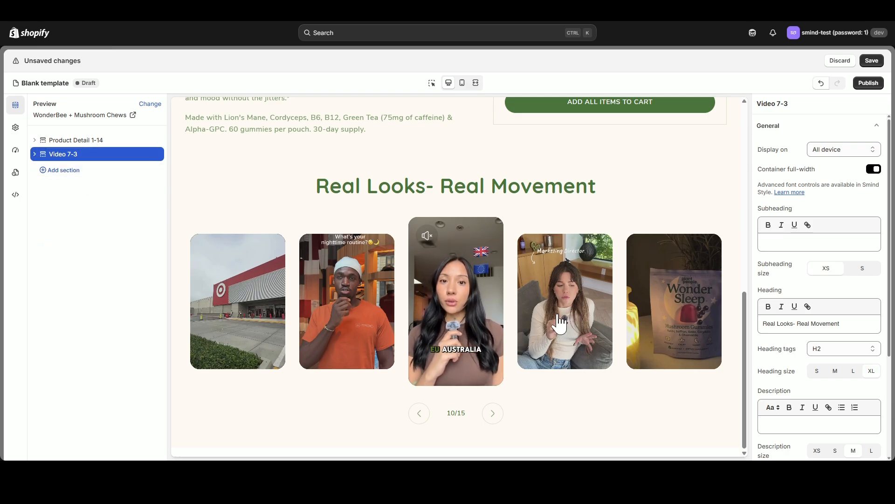
left_click(88, 171)
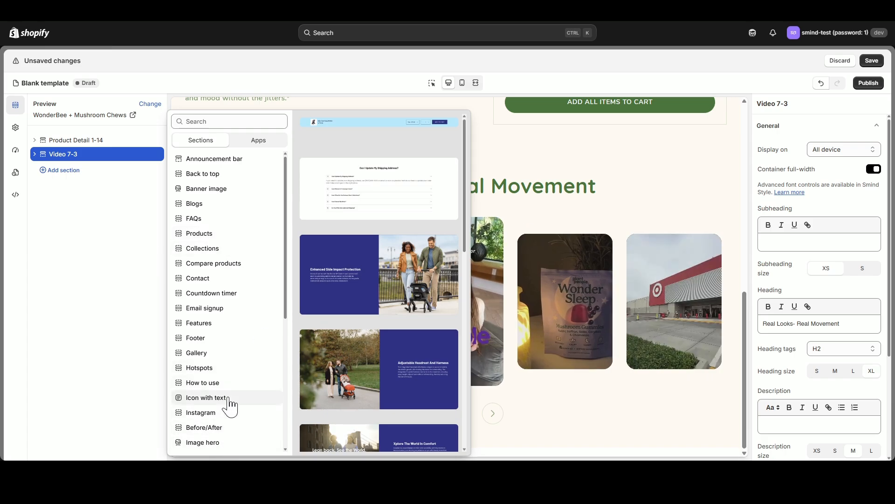
scroll(232, 410, "down", 1)
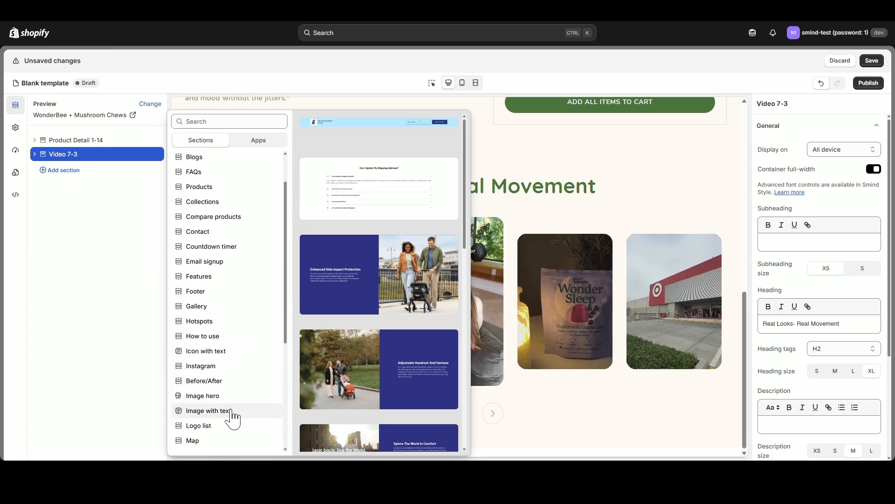
scroll(422, 315, "down", 10)
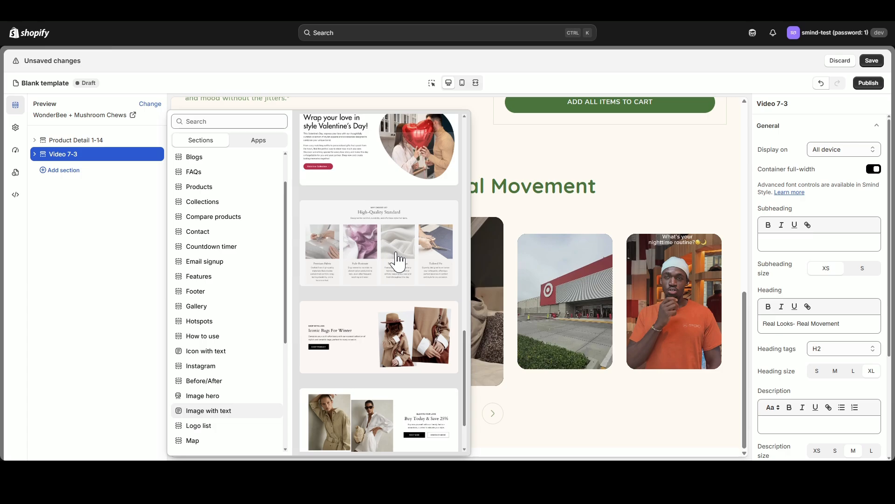
left_click(398, 260)
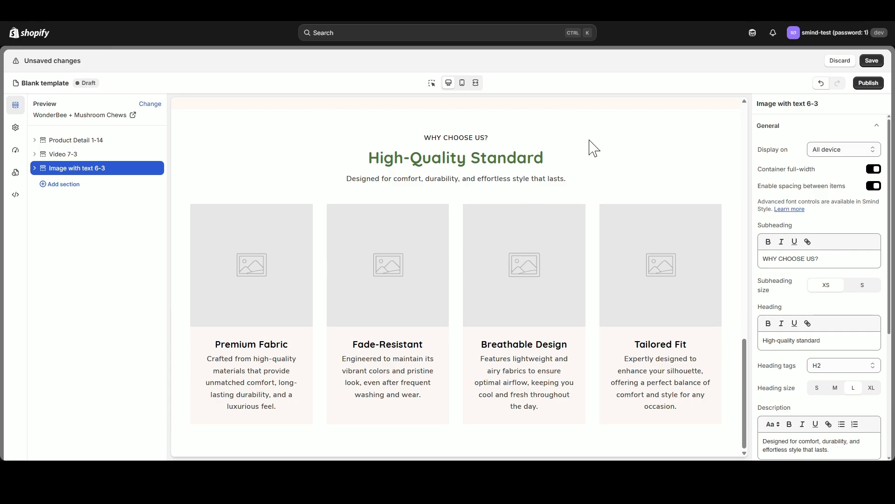
- Clear the new section's subheading and replace its heading with "Clinically-Studied Ingredients"
left_click_drag(839, 258, 746, 258)
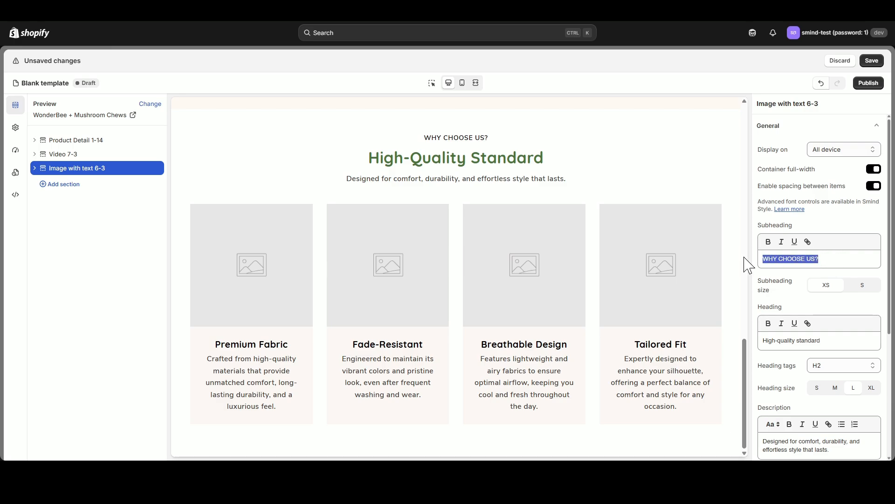
key("BackSpace")
left_click_drag(830, 341, 751, 342)
type("Clinically-Studied Ingredients")
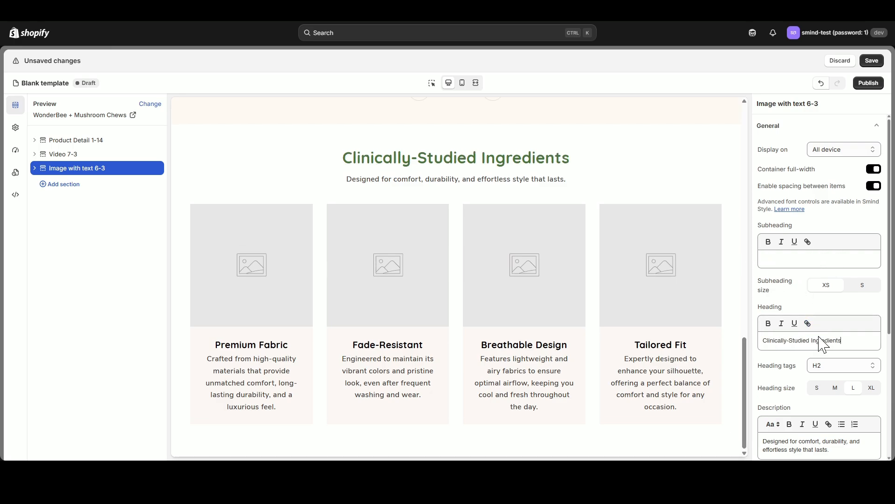
- Clear the Image with text section's description and set its heading size to XL
scroll(822, 344, "down", 2)
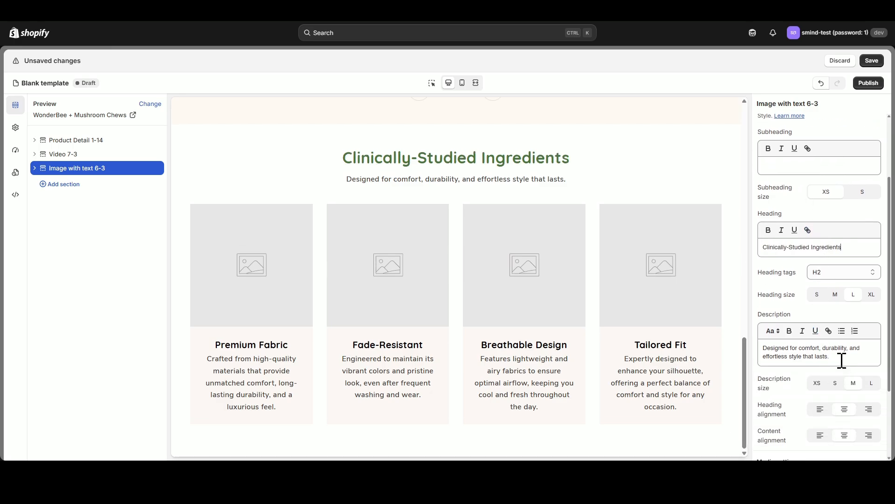
left_click_drag(835, 357, 737, 346)
key("BackSpace")
left_click(871, 294)
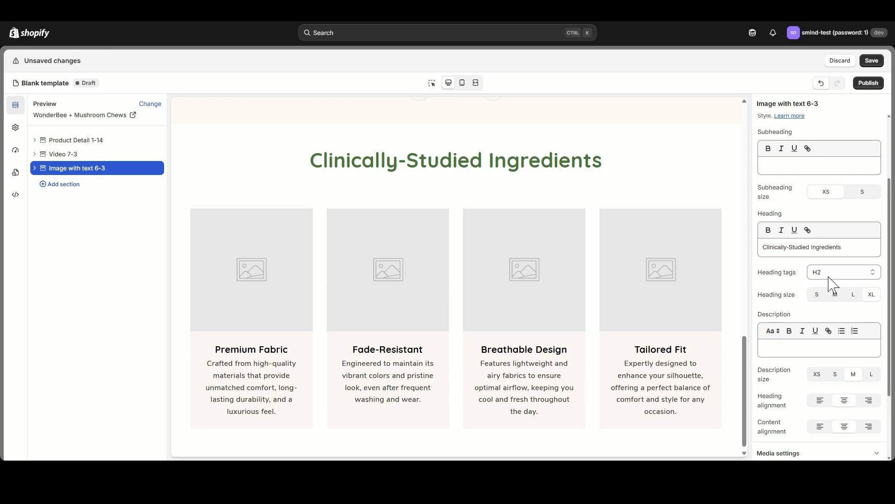
- Review the Image with text section's media settings and set its number of desktop columns to 5
scroll(835, 282, "down", 2)
scroll(847, 294, "up", 5)
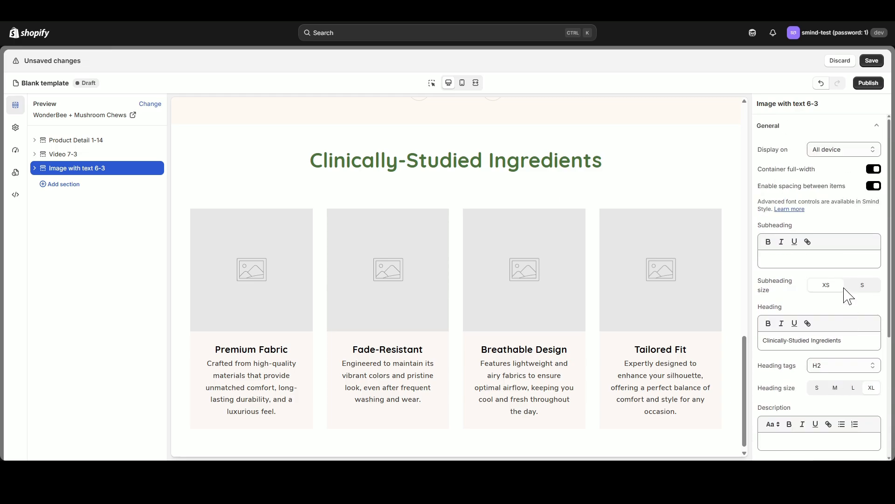
left_click(879, 126)
left_click(880, 154)
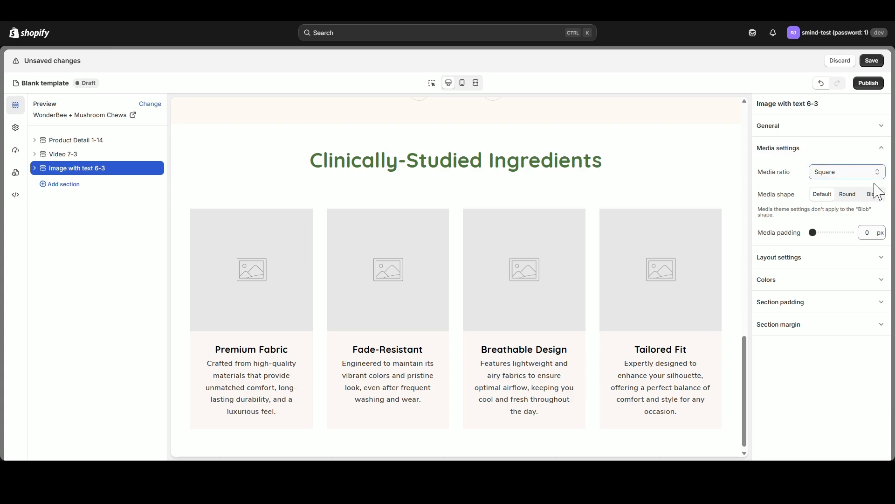
left_click(882, 150)
left_click(879, 170)
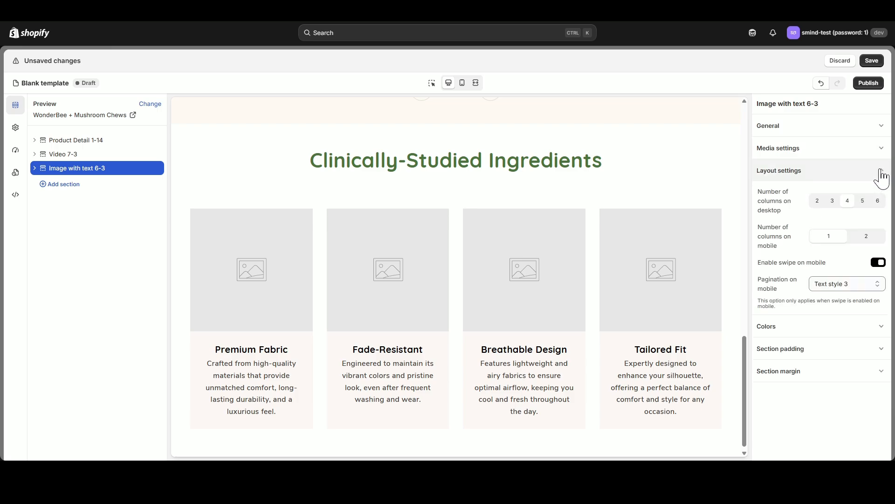
left_click(865, 199)
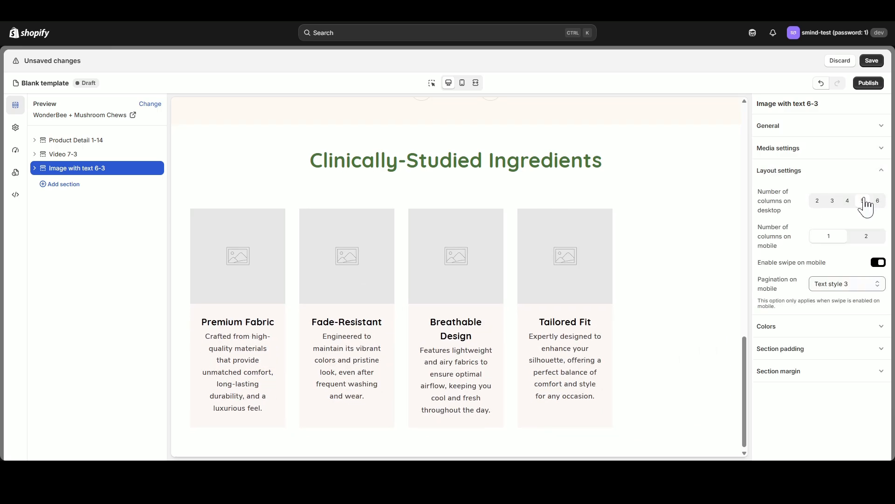
left_click(849, 200)
left_click(866, 201)
- In the mobile preview, try 2 mobile columns for the Image with text section and set it back to 1
left_click(462, 83)
left_click(865, 237)
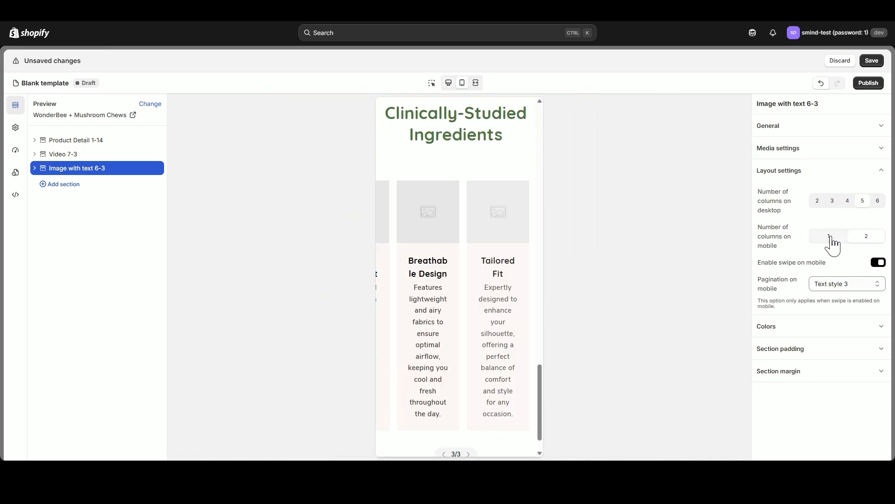
left_click(830, 237)
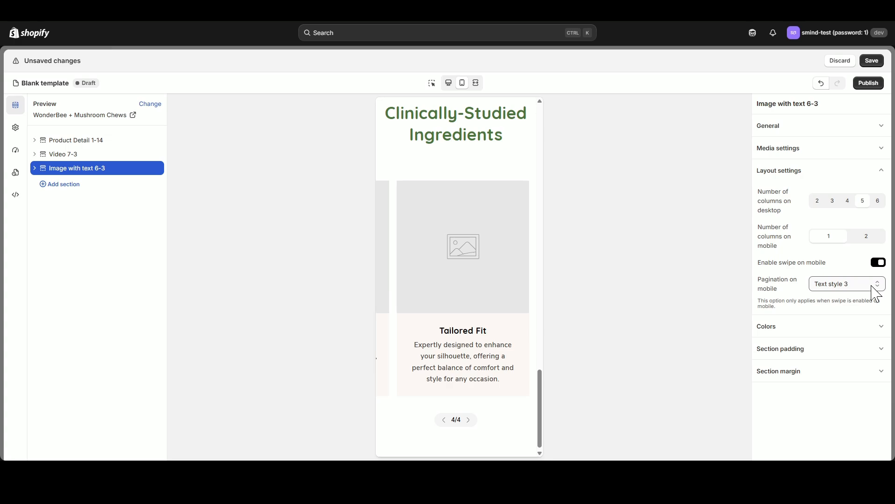
- Try Dot style 1 for the section's mobile pagination, settle on Line style 1, and return to the desktop preview
left_click(858, 314)
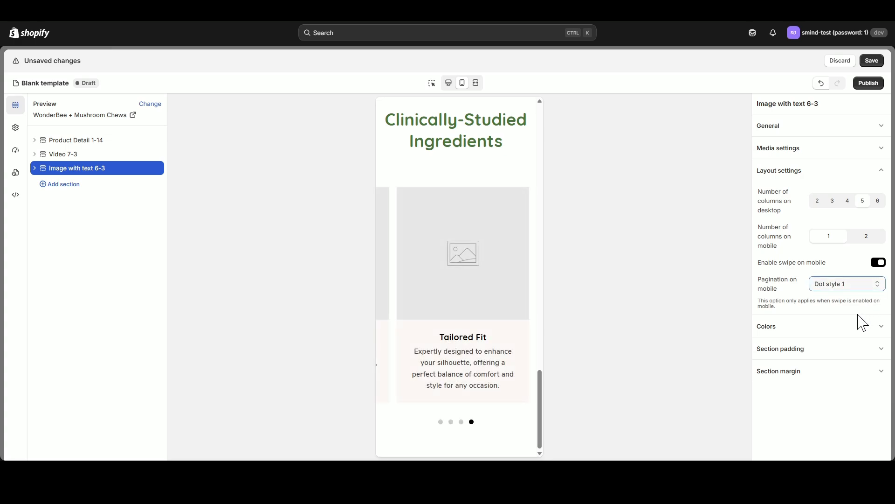
left_click(854, 383)
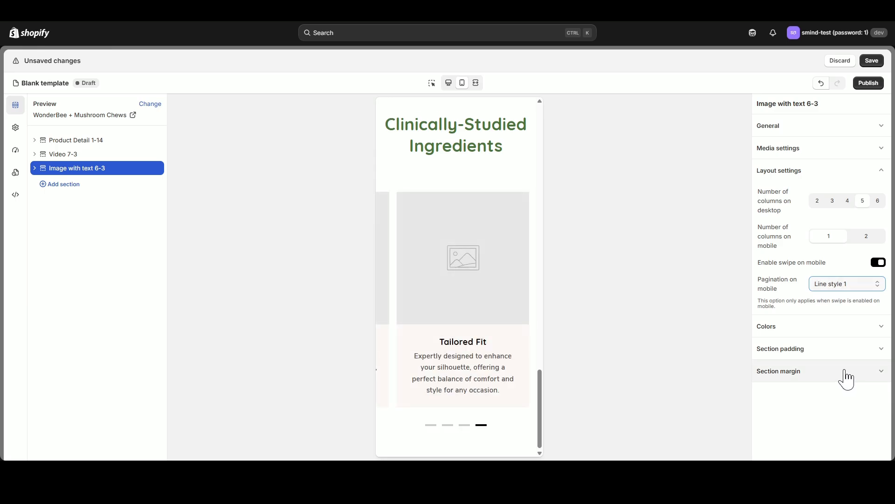
left_click(449, 84)
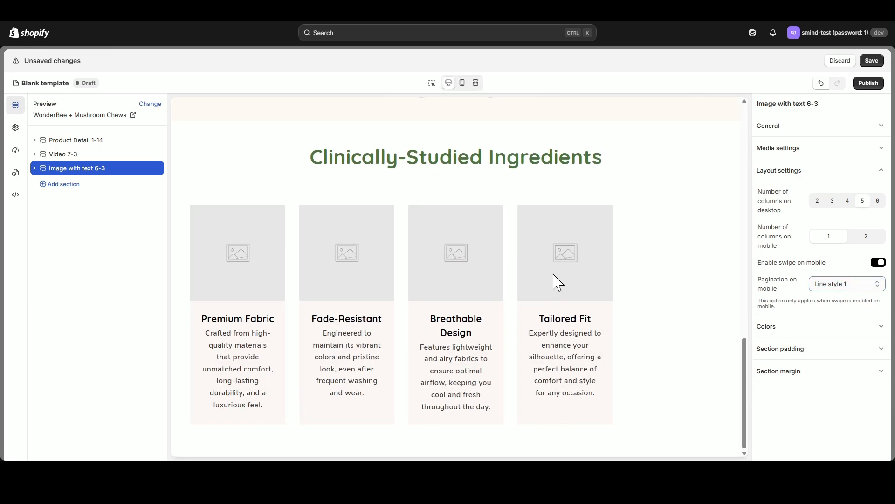
- Set the Image with text section's content color scheme to Scheme 1 and check the section color scheme options
left_click(783, 170)
left_click(788, 192)
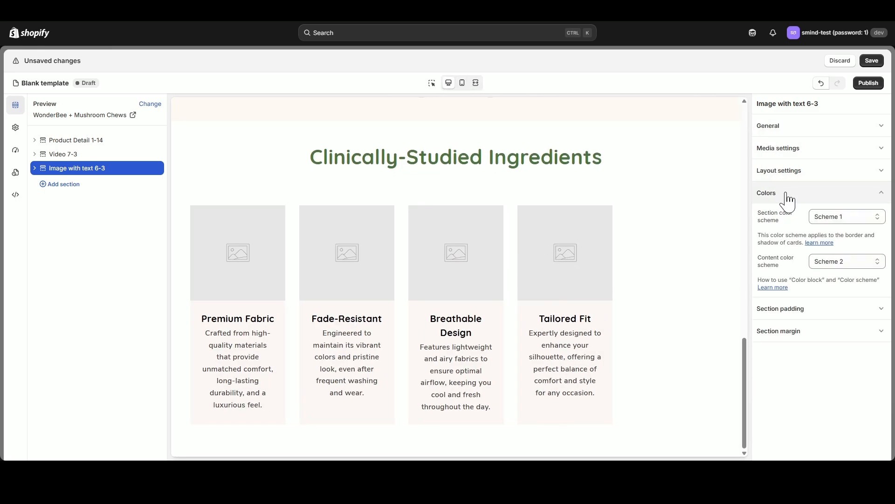
left_click(840, 262)
left_click(841, 276)
left_click(847, 217)
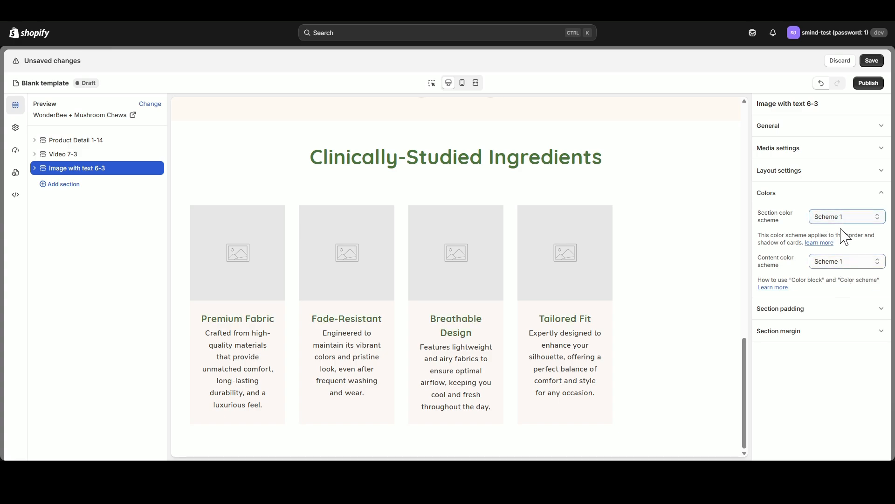
- Set the Image with text section's top padding to 0 px for both desktop and mobile
left_click(35, 168)
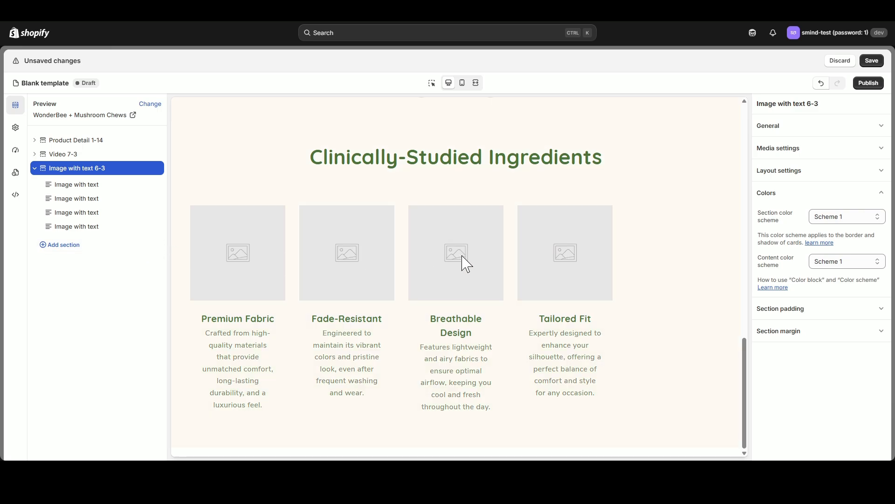
left_click(800, 195)
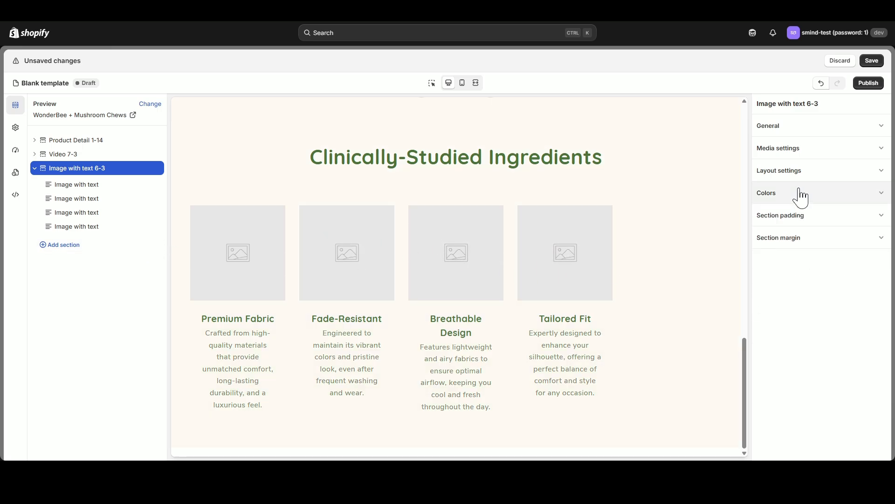
left_click(810, 218)
scroll(597, 266, "up", 2)
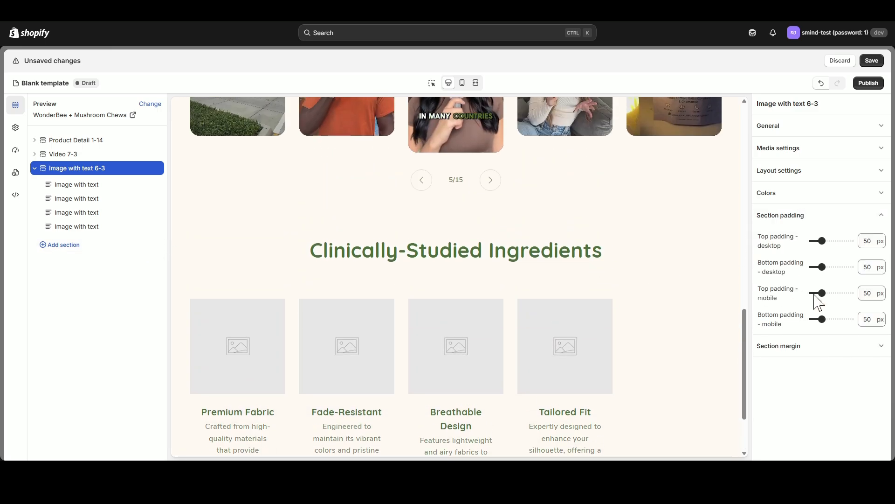
left_click_drag(822, 241, 806, 243)
left_click(463, 83)
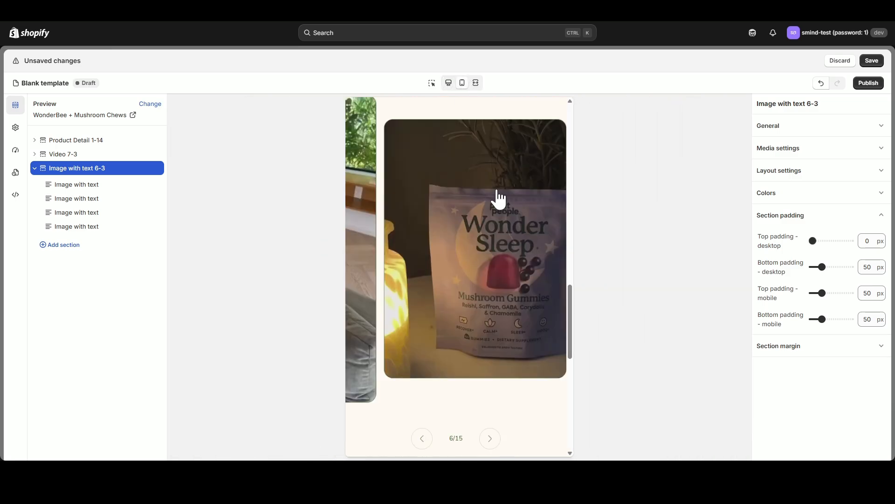
left_click_drag(822, 292, 811, 293)
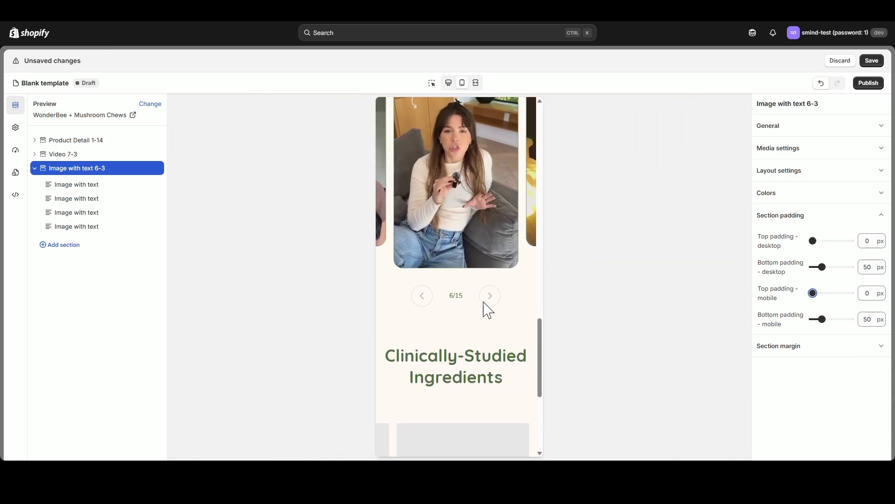
left_click(450, 84)
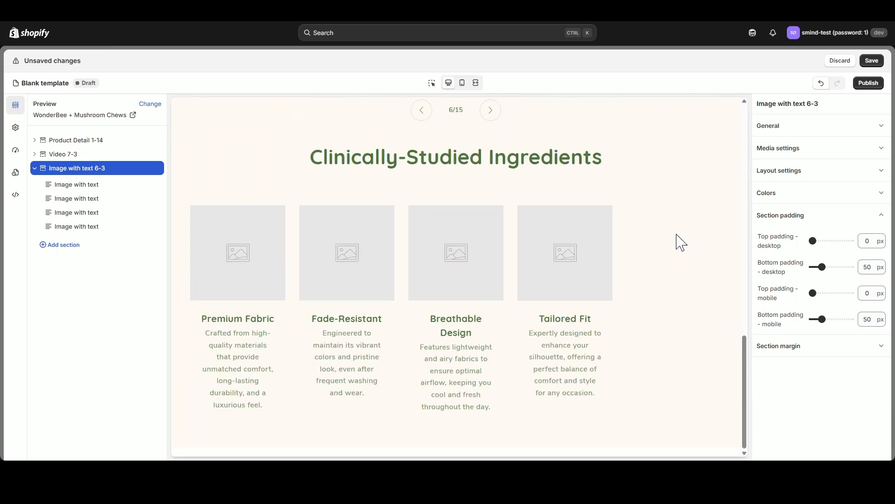
- Assign the white lion's mane mushroom picture to the section's first Image with text block
left_click(94, 186)
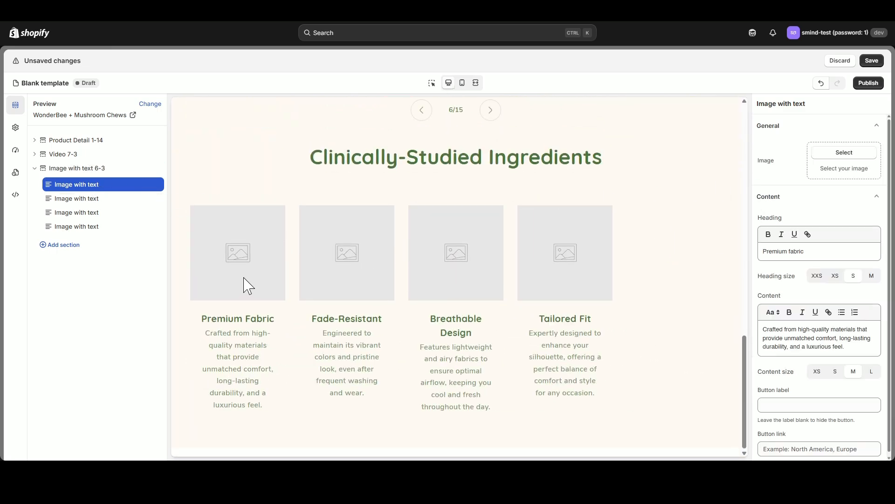
left_click(844, 155)
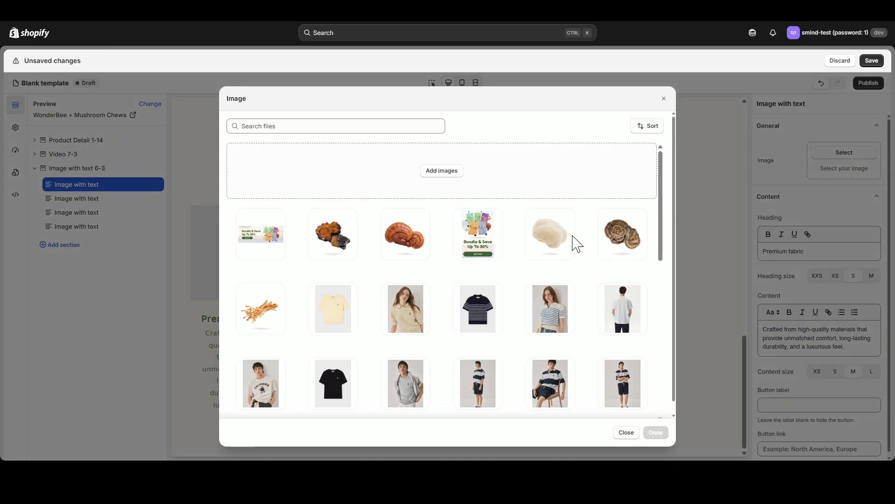
left_click(553, 235)
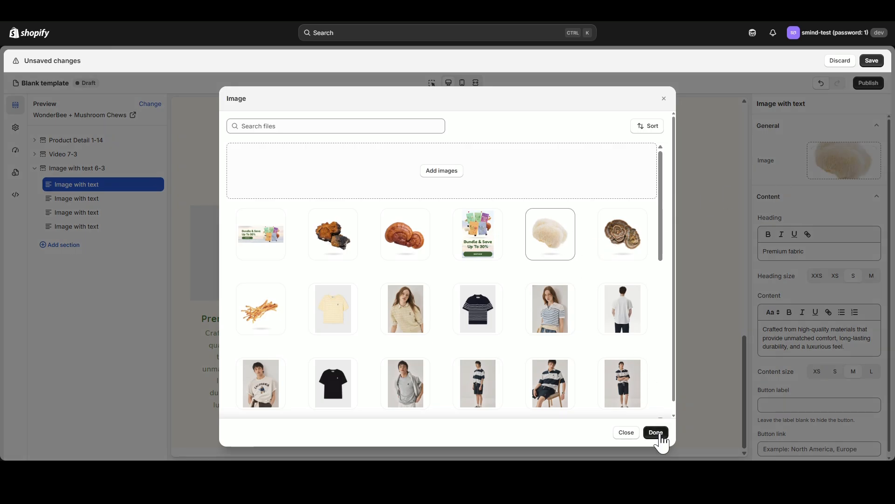
left_click(656, 432)
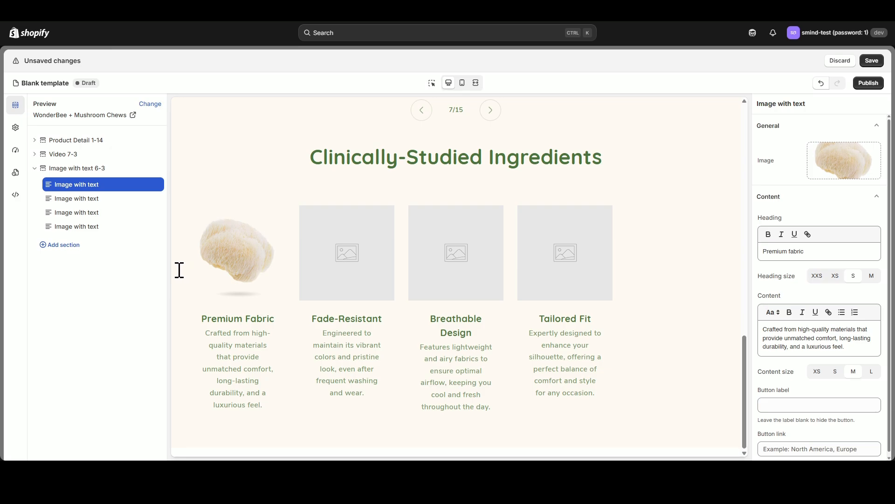
- Set the first block's heading to "Lion's Mane" and its content to "Helps promote mental clarity, focus and memory. Known for its Nerve Growth Factor (NGF).*"
left_click_drag(823, 251, 754, 259)
type("Lion’s Mane")
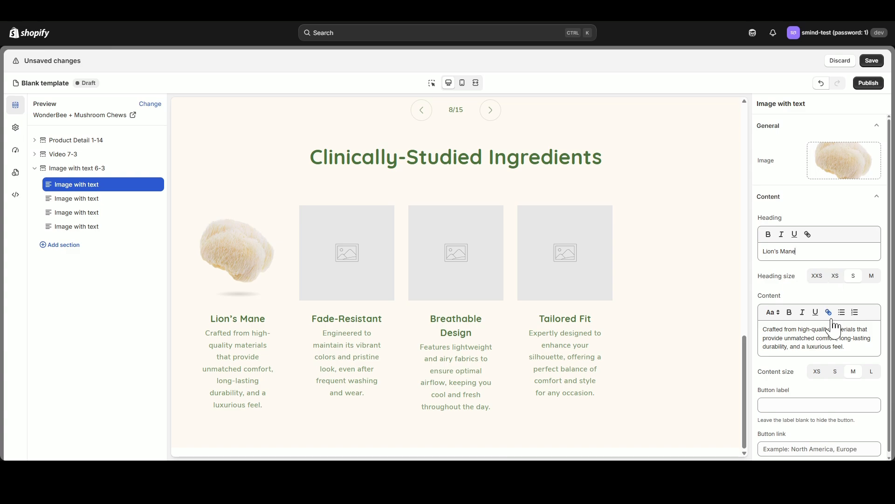
left_click(847, 338)
key("ctrl+a")
type("Helps promote mental clarity, focus and memory. Known for its Nerve Growth Factor (NGF).*")
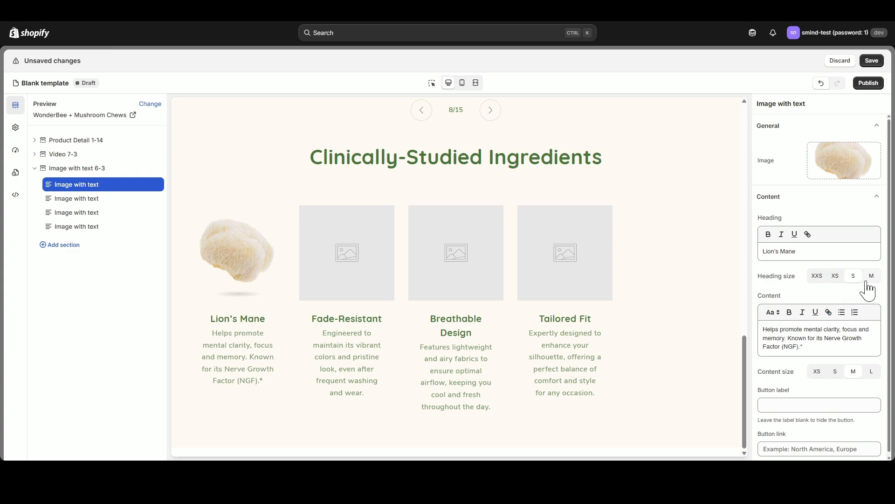
- Assign the reddish-brown reishi mushroom picture to the second Image with text block
left_click(93, 199)
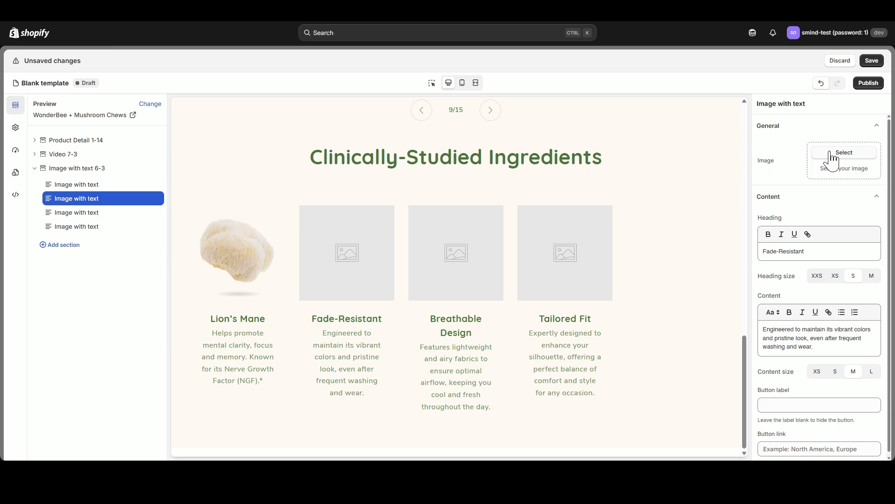
left_click(833, 161)
left_click(406, 236)
left_click(656, 432)
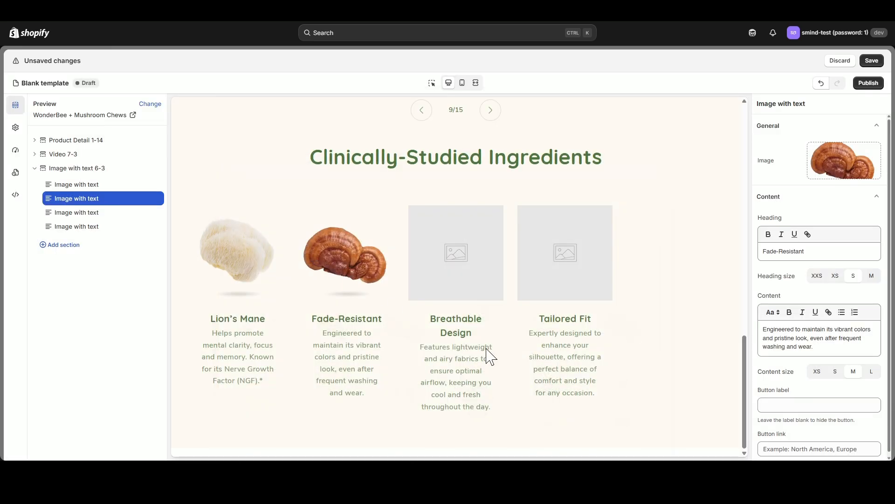
- Set the second block's heading to "Reishi Mushroom" and its content to "Adaptogenic in nature and helps to support energy, stamina and stress response.*"
left_click_drag(813, 252, 748, 256)
type("Reishi Mushroom")
triple_click(817, 337)
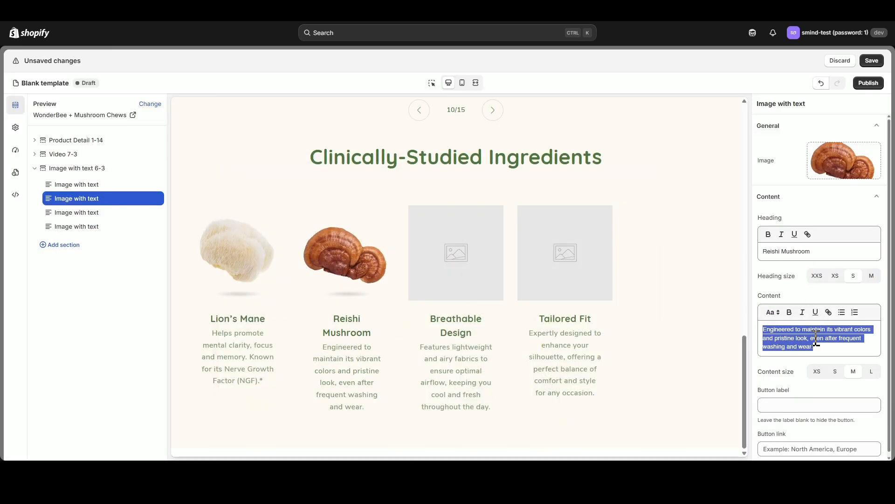
type("Adaptogenic in nature and helps to support energy, stamina and stress response.*")
- In the third block, set the orange cordyceps image, heading "Cordyceps Militaris Mushroom" and content "Revered for its ability to support energy, stamina, cognition and immunity.*"
left_click(93, 213)
left_click(863, 174)
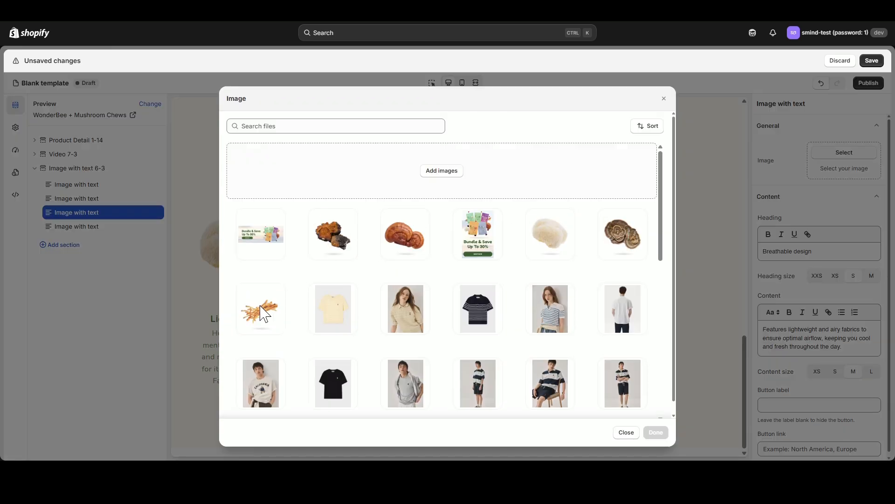
left_click(262, 310)
left_click(656, 432)
left_click_drag(832, 255, 751, 256)
type("Cordyceps Militaris Mushroom")
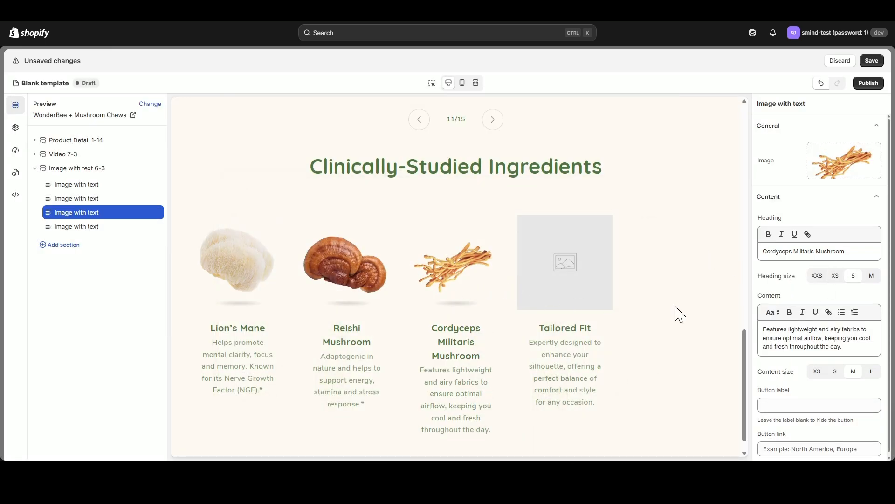
- Assign the brown ringed turkey tail mushroom picture to the fourth Image with text block
left_click(89, 226)
left_click(844, 153)
left_click(623, 233)
left_click(656, 432)
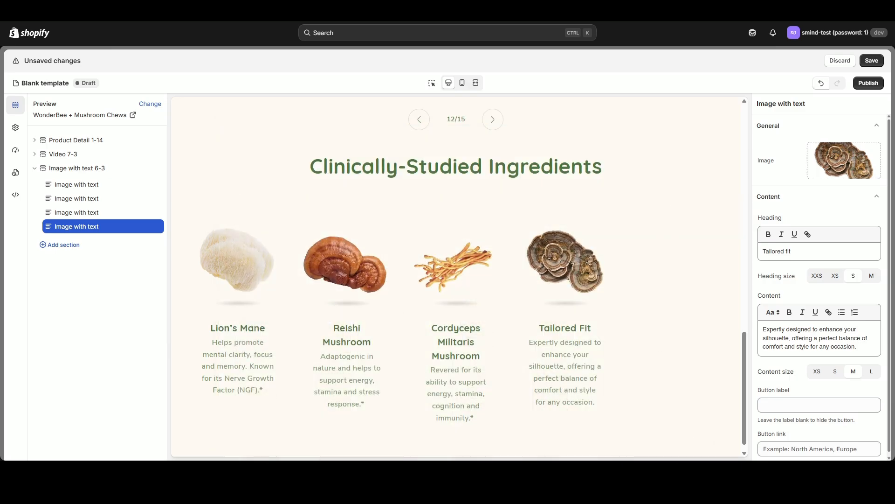
- Set the fourth block's heading to "Turkey Tail Mushroom" and its content to "Packed full of cellular nutrients, supports immune modulation and microbiota.*"
left_click_drag(817, 253, 759, 269)
type("Turkey Tail Mushroom")
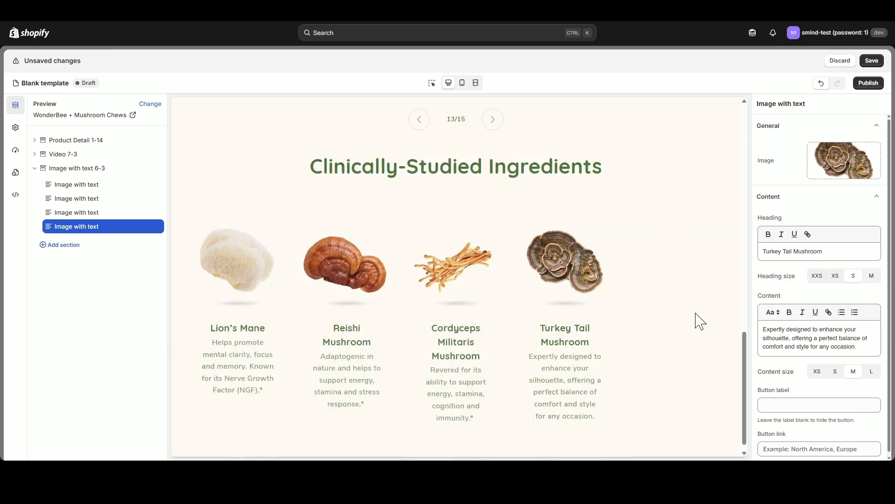
triple_click(812, 343)
type("Packed full of cellular nutrients, supports immune modulation and microbiota.*")
- Add a fifth Image with text block after the Turkey Tail block and assign it the orange-and-black chaga picture
left_click(101, 234)
left_click(106, 234)
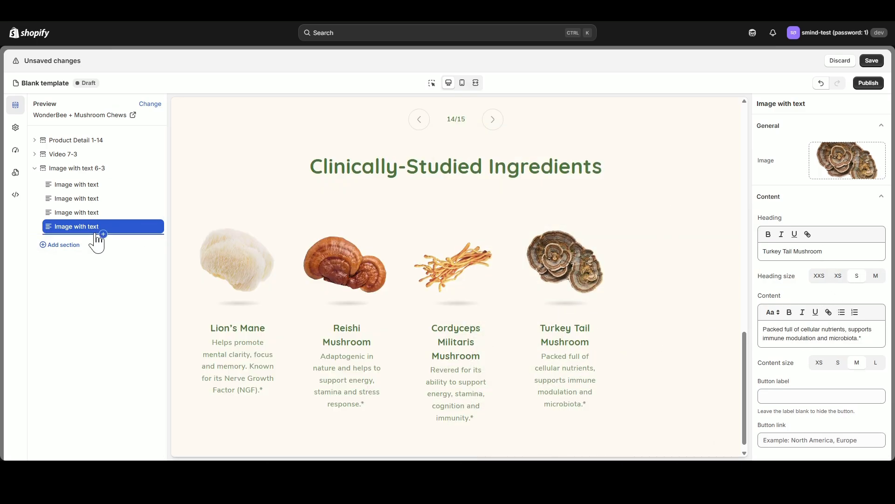
left_click(103, 234)
left_click(208, 174)
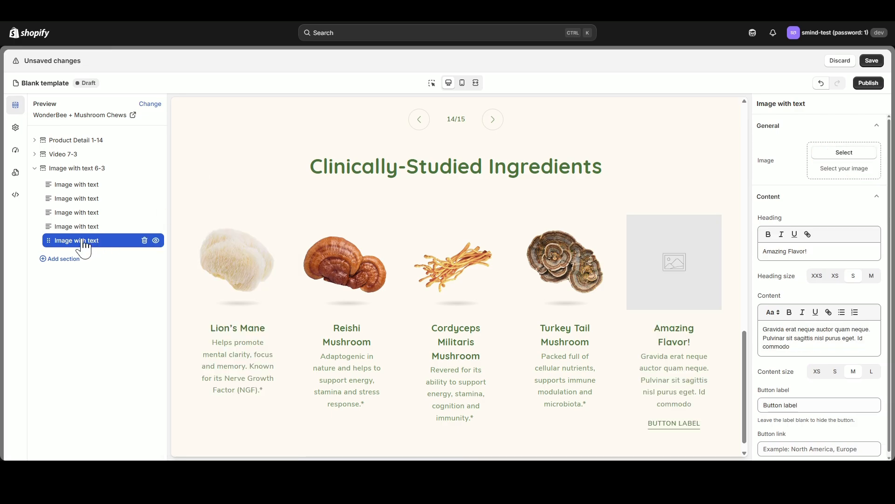
left_click(851, 156)
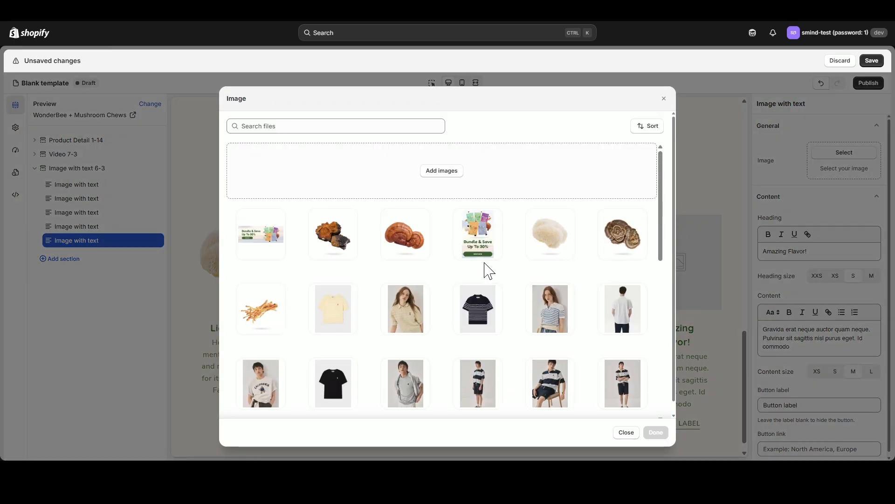
left_click(350, 239)
left_click(656, 432)
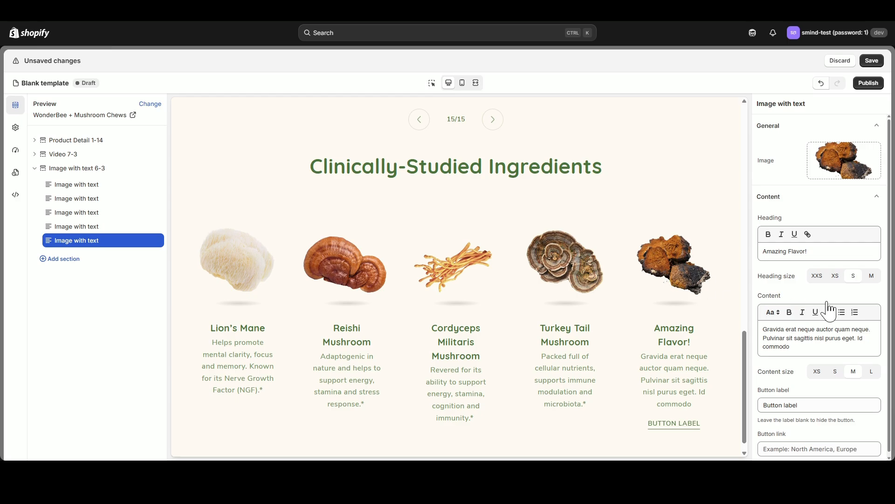
- Set the fifth block's heading to "Chaga Mushroom" and content to "Robust antioxidant support against daily free radical damage.*", and clear its button label
left_click_drag(812, 251, 716, 255)
type("Chaga Mushroom")
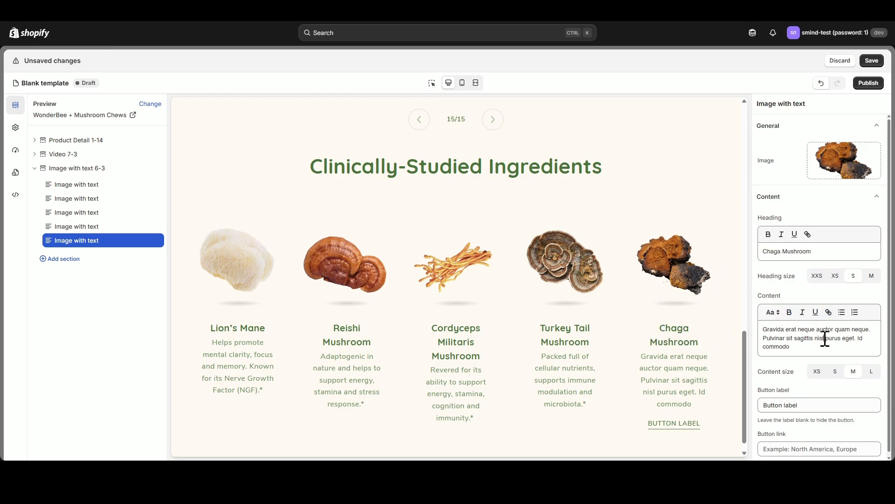
key("ctrl+a")
type("Robust antioxidant support against daily free radical damage.*")
left_click(811, 396)
key("ctrl+a")
key("BackSpace")
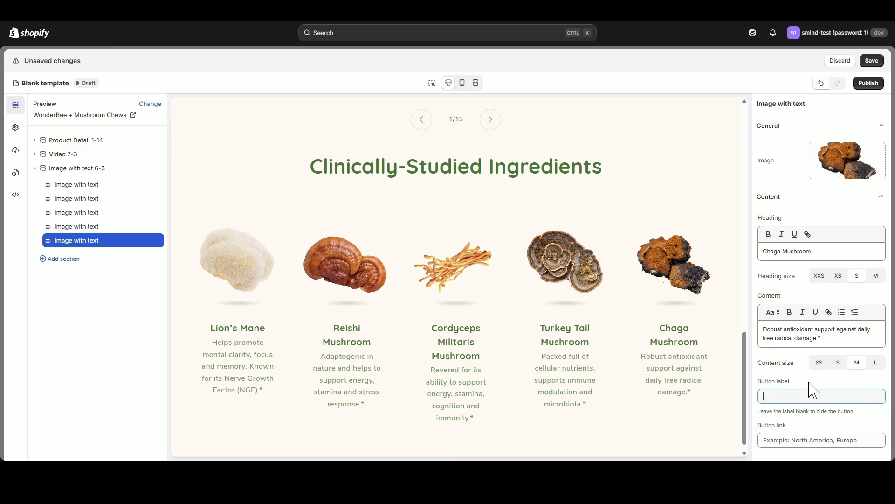
- Review the Clinically-Studied Ingredients section in the full-width and mobile previews, paging through the mobile slides, and return to the desktop preview
left_click(476, 83)
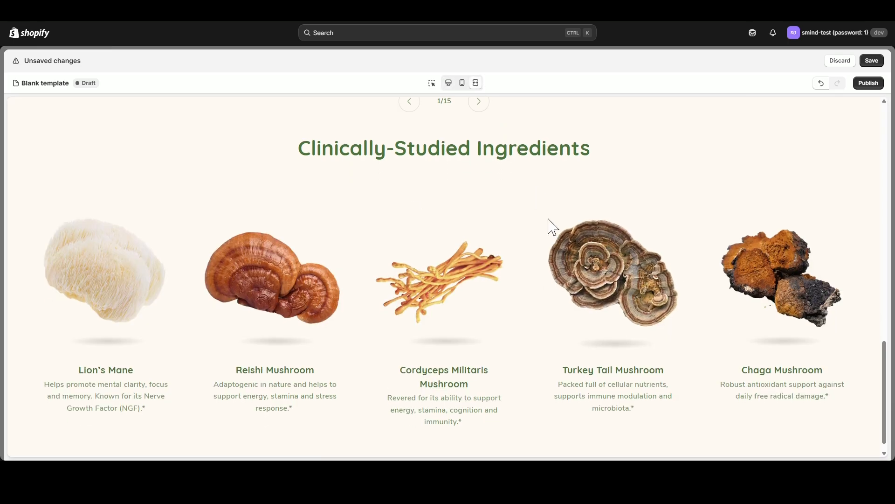
scroll(721, 276, "up", 3)
scroll(541, 296, "down", 3)
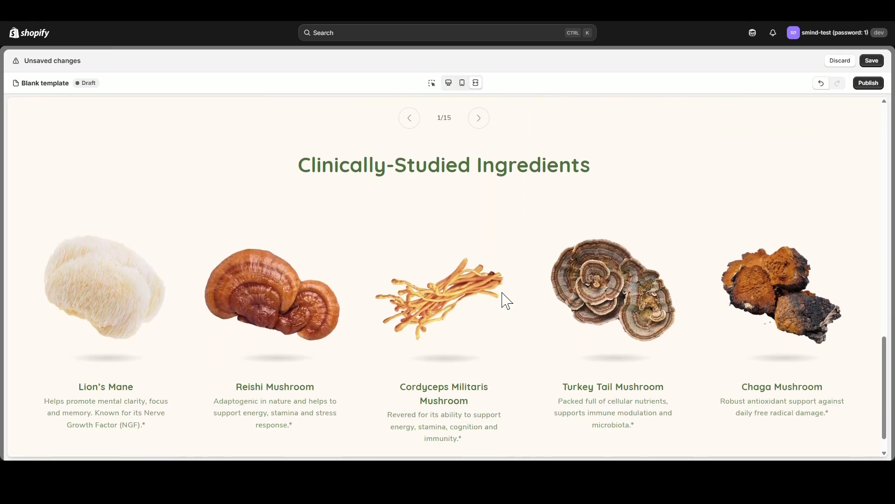
left_click(462, 83)
scroll(470, 239, "down", 3)
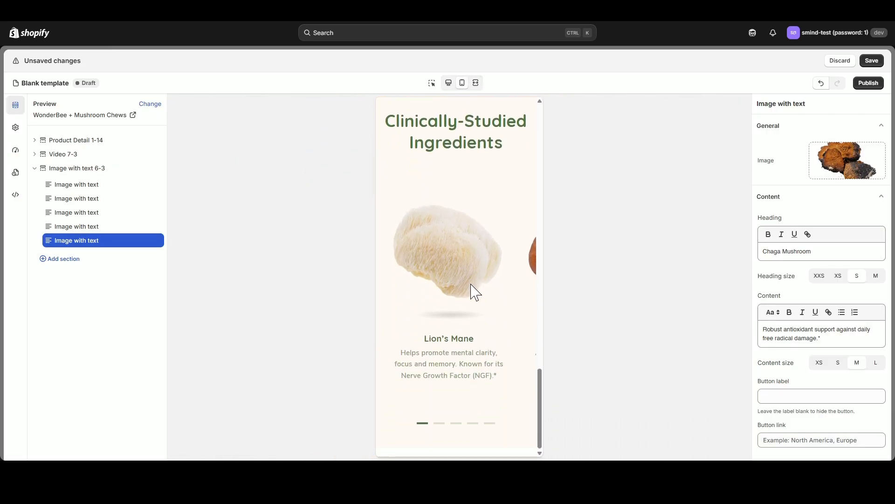
left_click(451, 423)
left_click(473, 423)
left_click(487, 423)
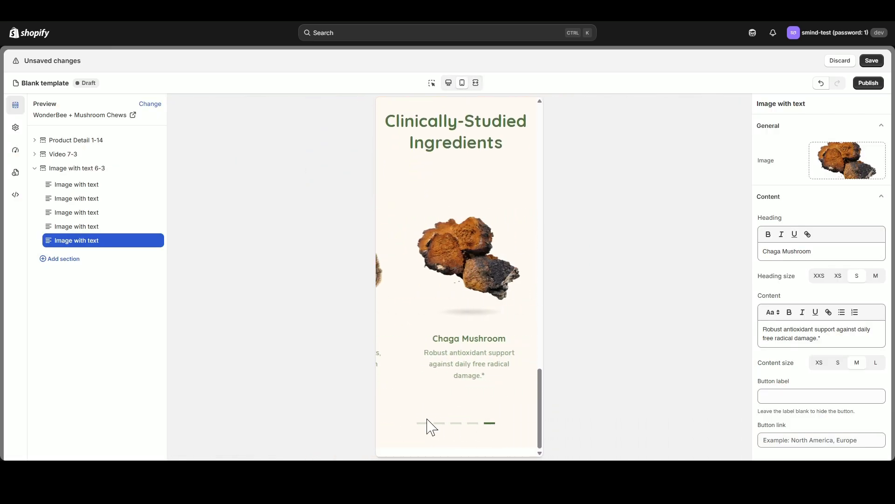
left_click(423, 423)
left_click(449, 83)
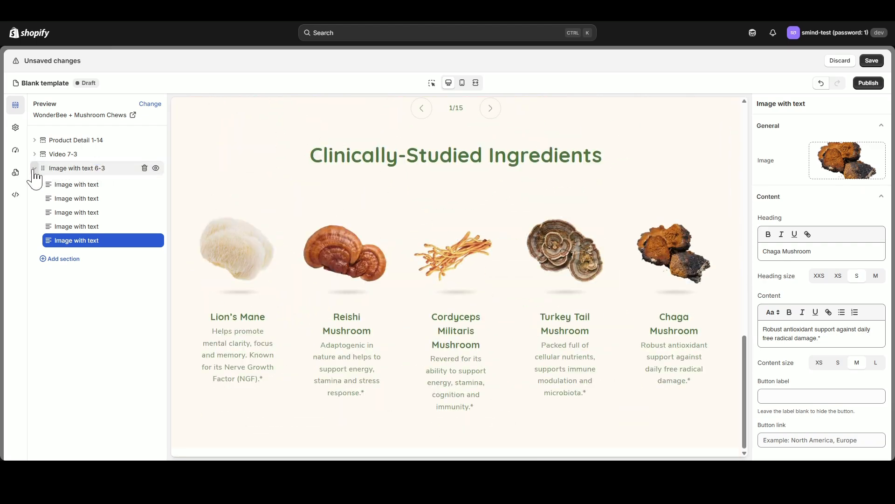
- Add the dark "Compare The Difference" comparison table section below the Image with text section and delete its Color block
left_click(35, 168)
left_click(75, 188)
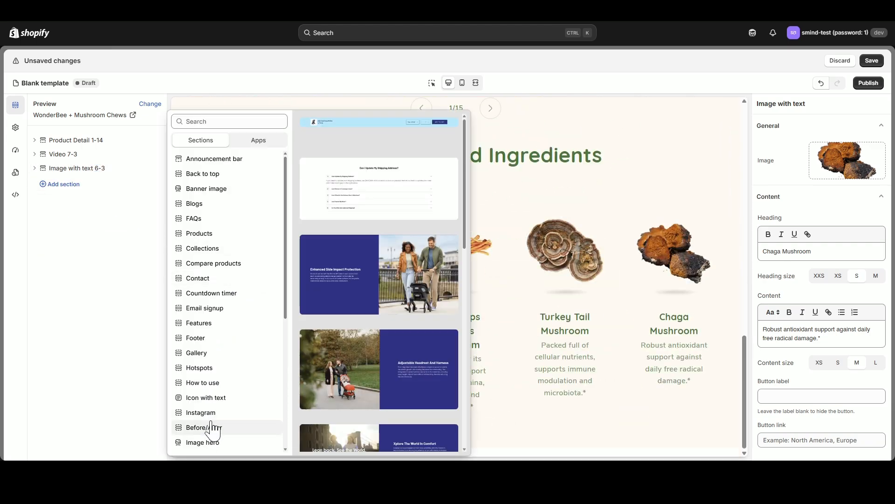
scroll(394, 320, "down", 5)
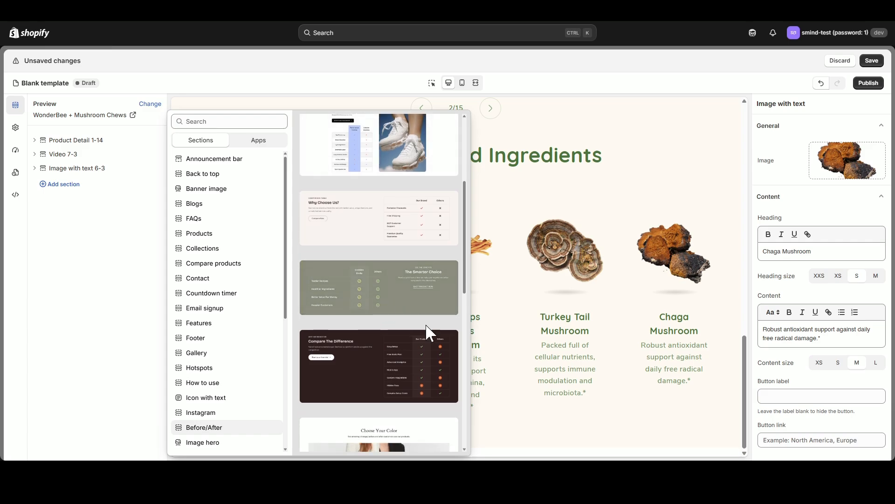
left_click(370, 343)
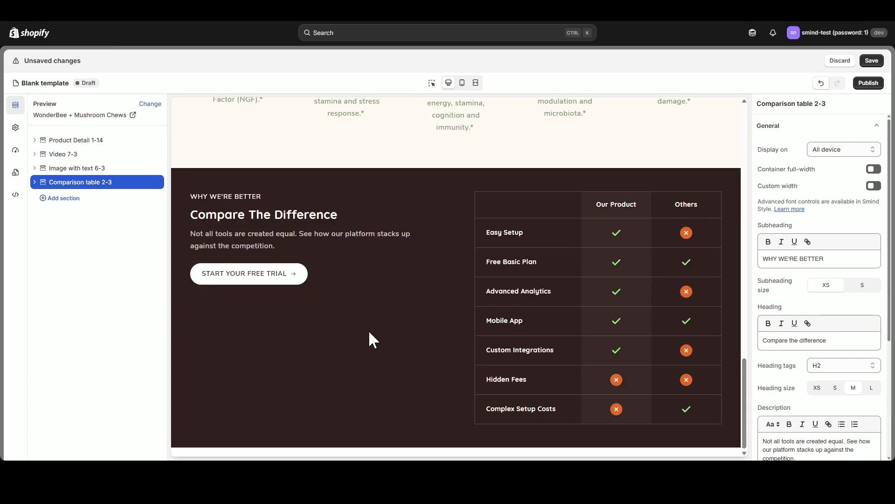
left_click(34, 182)
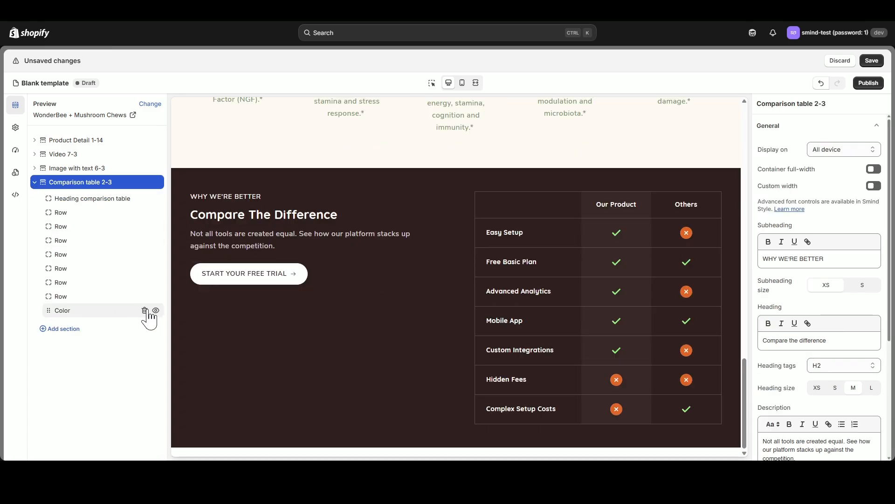
left_click(145, 310)
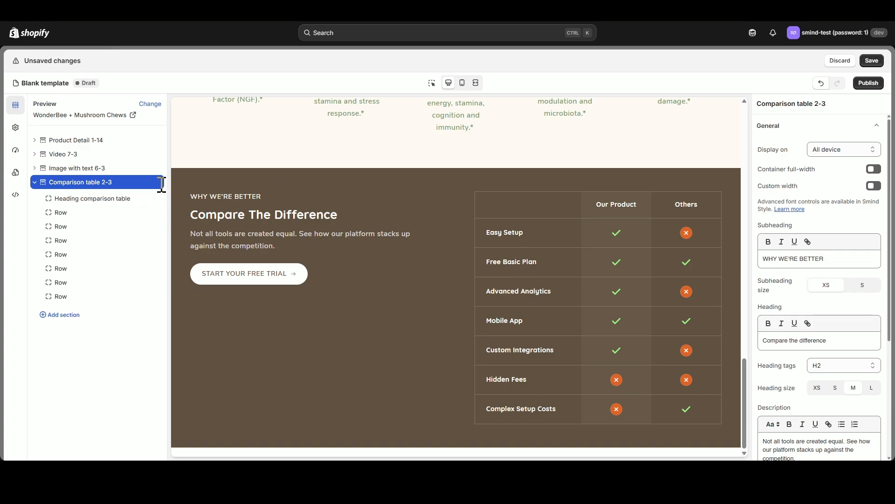
- Clear the comparison table section's subheading and set its heading to "Why choose us?" at size L
left_click_drag(829, 262, 752, 267)
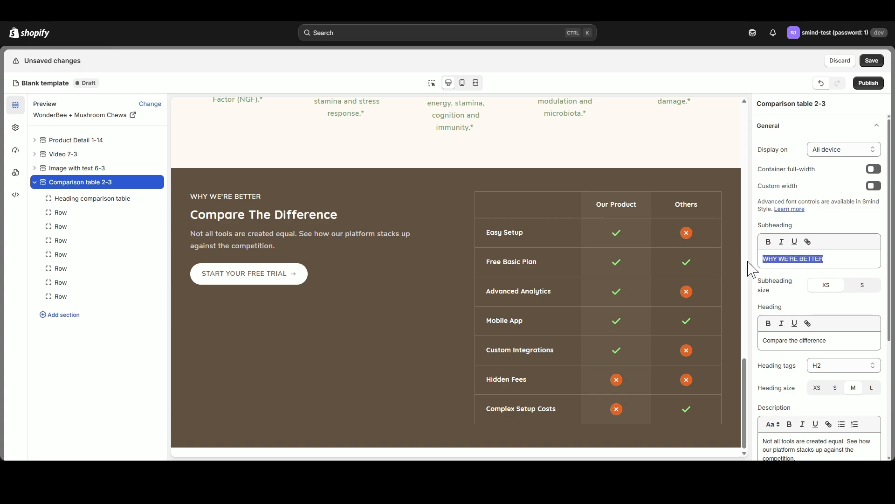
key("BackSpace")
left_click_drag(827, 341, 754, 347)
type("Why choose us?")
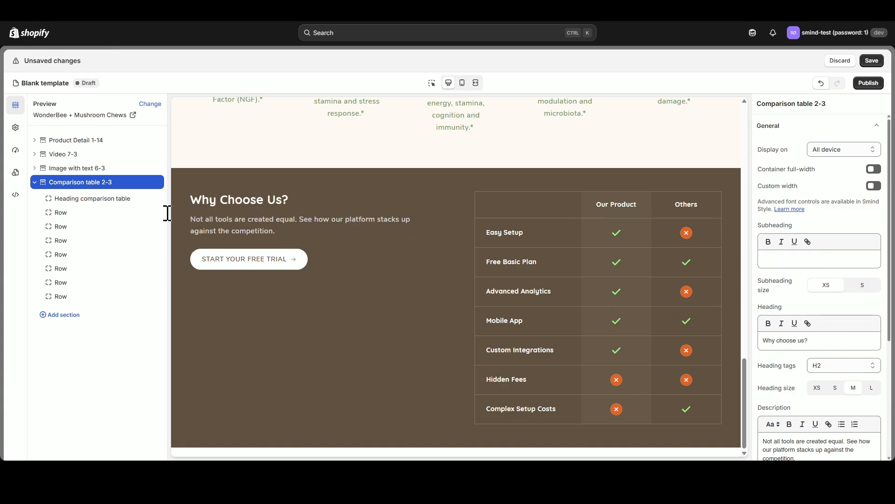
left_click(871, 387)
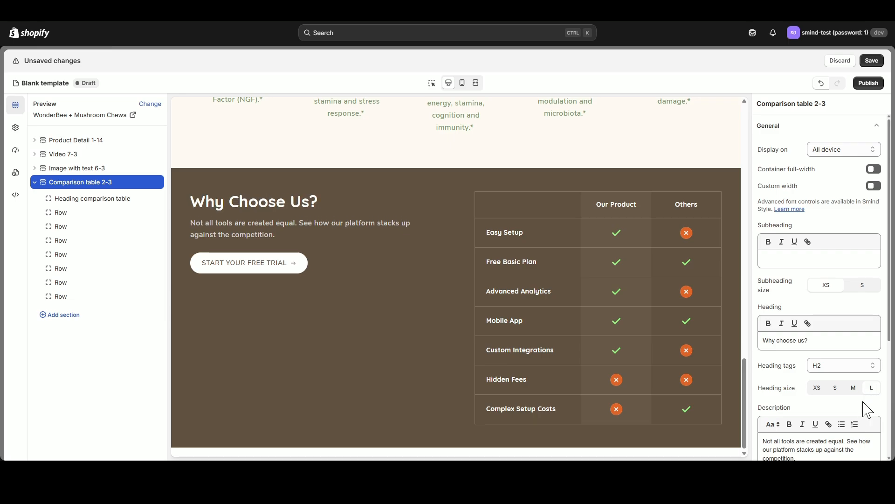
- Replace the section's description with "See how we stand out from the rest with better value, unique features, and unmatched service quality."
scroll(862, 409, "down", 1)
scroll(863, 410, "down", 1)
triple_click(811, 362)
type("See how we stand out from the rest with better value, unique features, and unmatched service quality.")
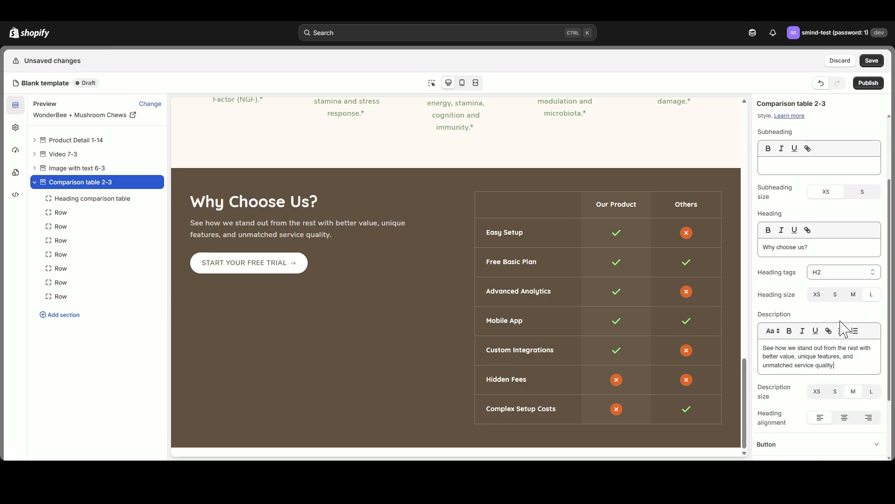
scroll(845, 319, "down", 2)
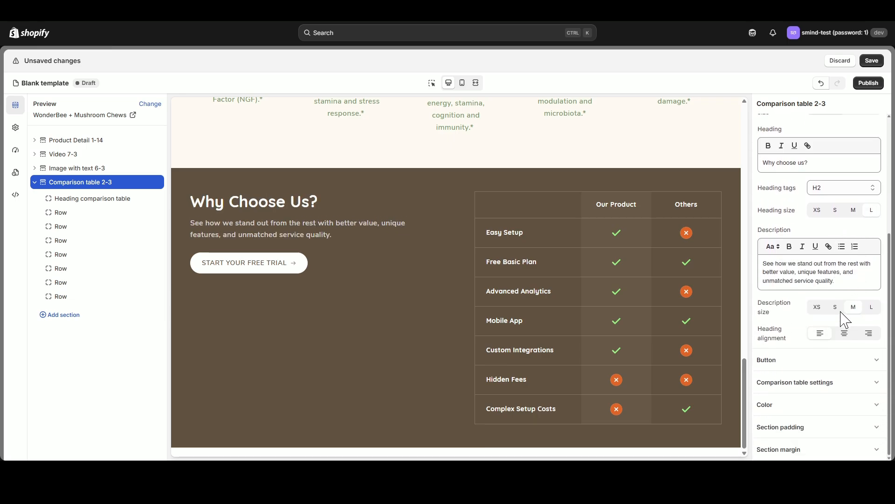
- Clear the comparison table section's button label to hide the button
scroll(843, 324, "up", 5)
left_click(877, 126)
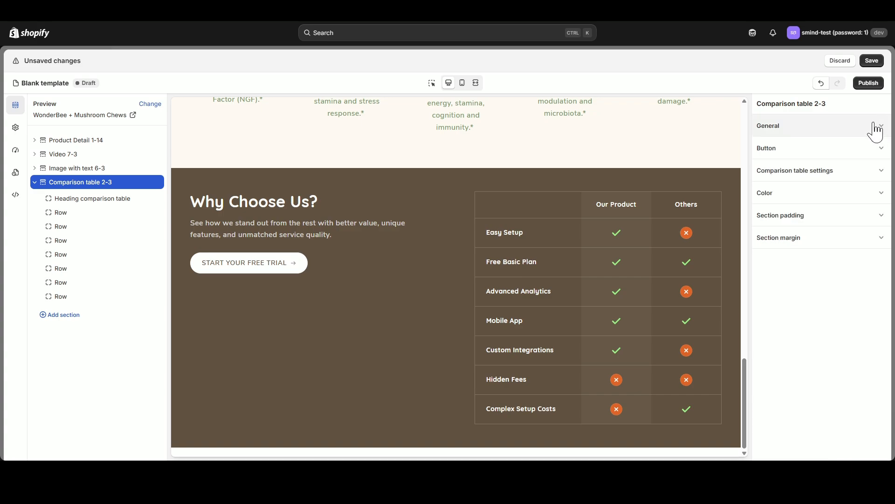
left_click(877, 149)
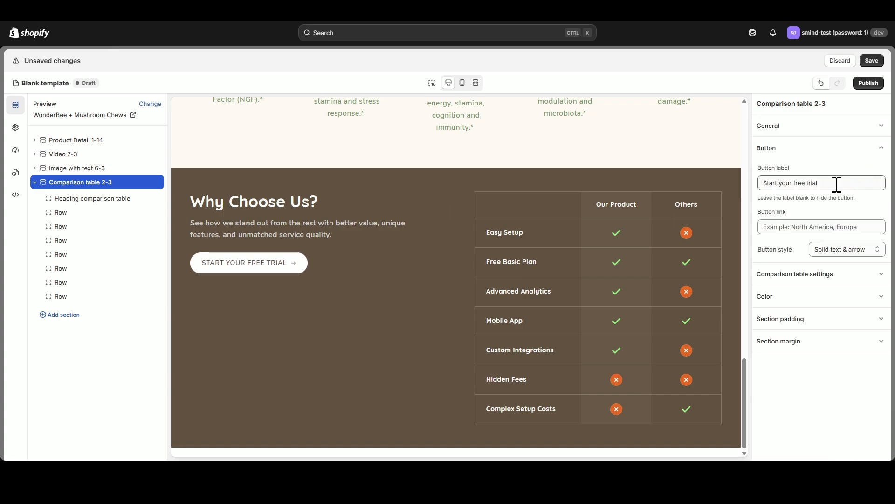
left_click_drag(835, 183, 749, 191)
key("BackSpace")
key("BackSpace")
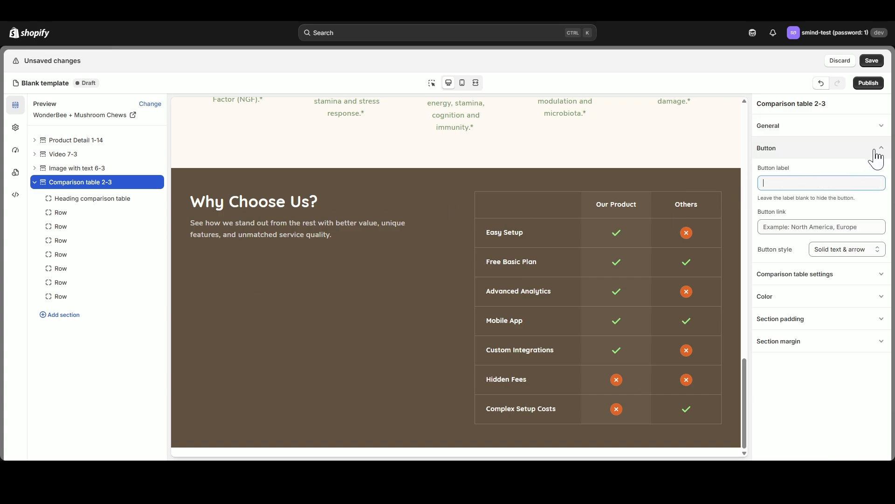
left_click(881, 148)
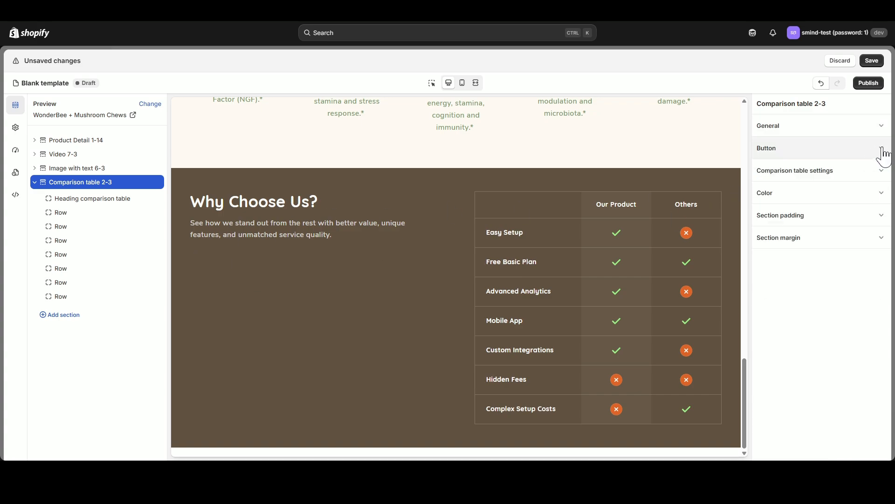
- Try switching the theme container style, desktop table width L and table position Left, restoring the original option each time
left_click(882, 173)
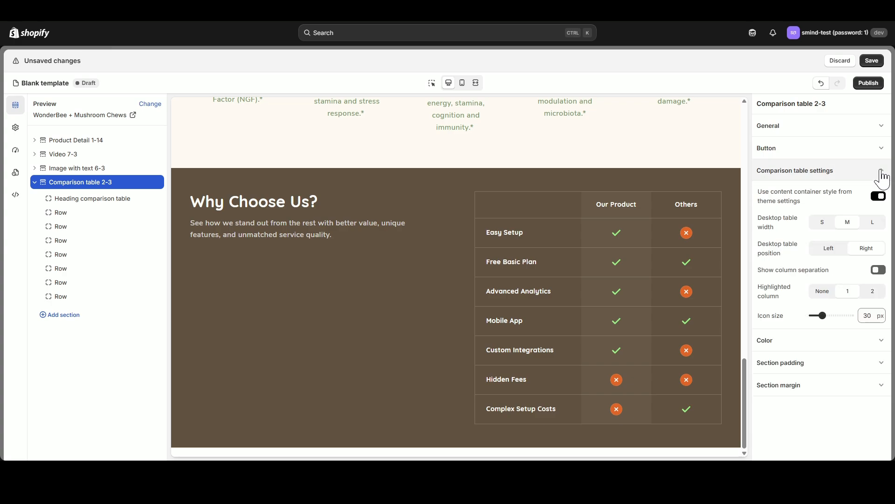
left_click(879, 197)
left_click(881, 198)
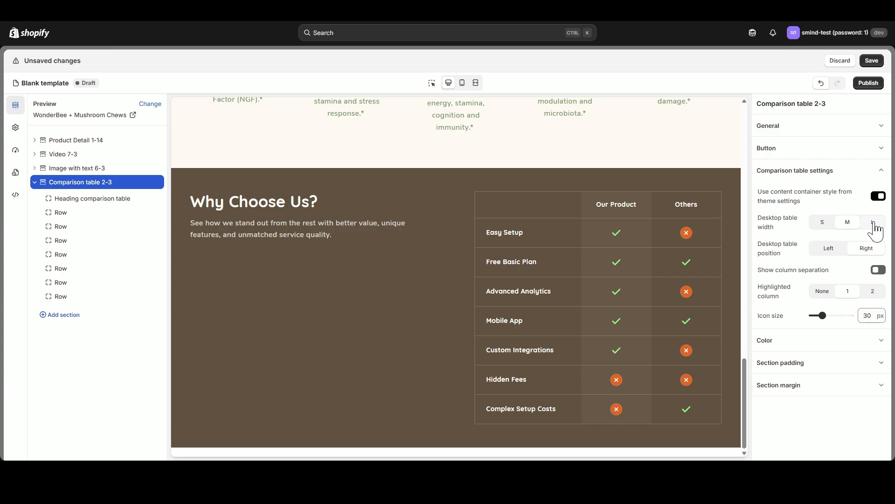
left_click(873, 223)
left_click(847, 223)
left_click(844, 251)
left_click(875, 252)
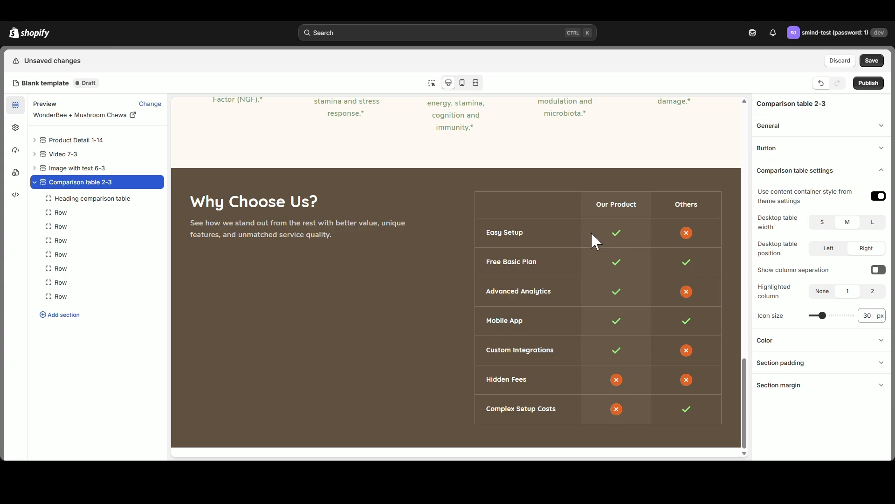
- Try adjusting the comparison table's icon size and column separation, restoring the original settings
mouse_move(821, 316)
left_mouse_down()
mouse_move(810, 316)
mouse_move(821, 315)
left_mouse_up()
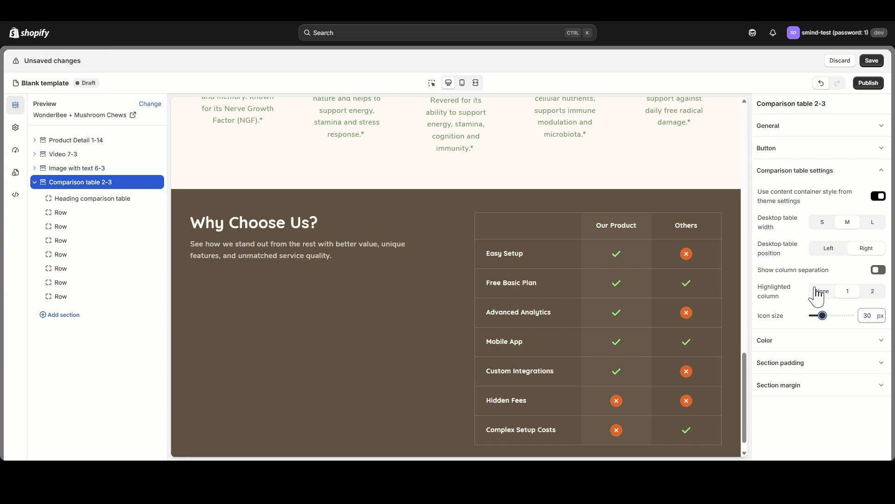
left_click(877, 271)
left_click(877, 272)
left_click(881, 170)
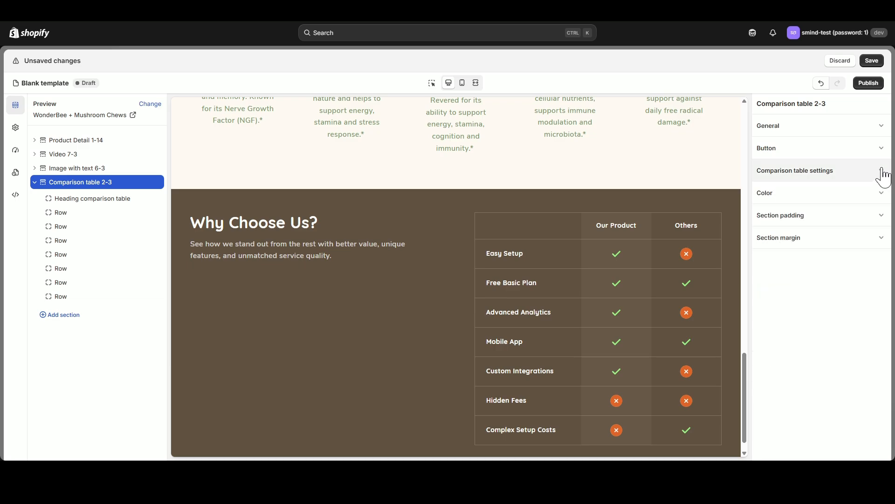
- Set the comparison table section's color scheme to Scheme 1
left_click(881, 192)
left_click(872, 213)
left_click(861, 230)
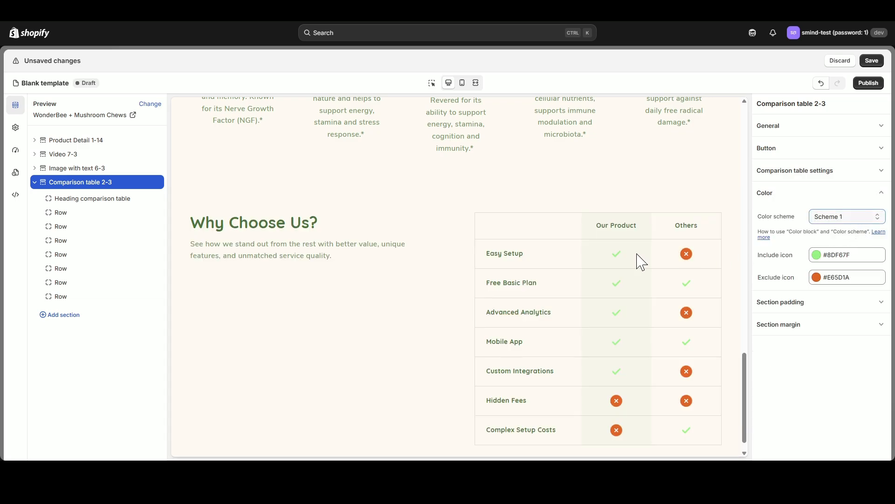
scroll(581, 280, "down", 1)
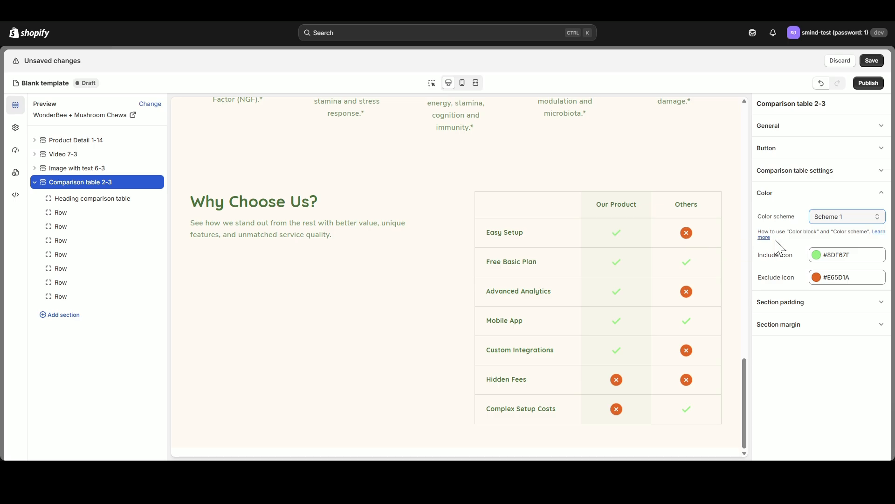
left_click(882, 192)
- Set the comparison table section's top padding to 0 px for both desktop and mobile, checking the mobile preview
left_click(881, 215)
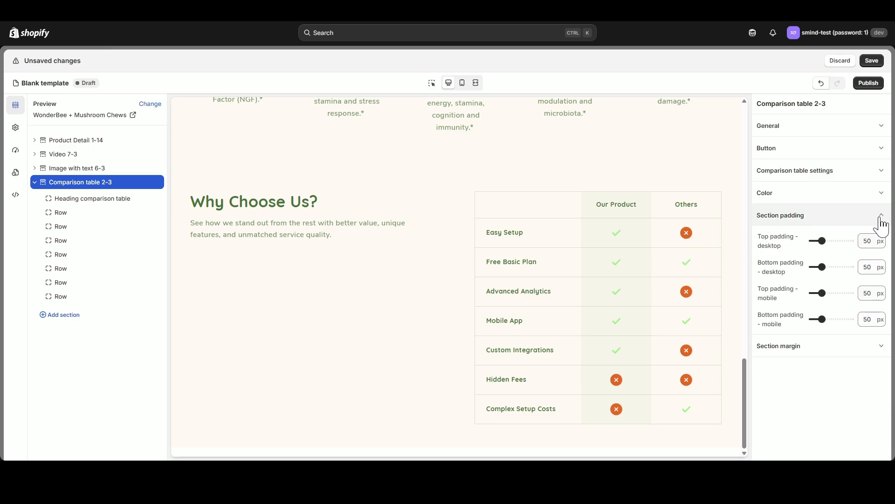
left_click_drag(822, 241, 813, 240)
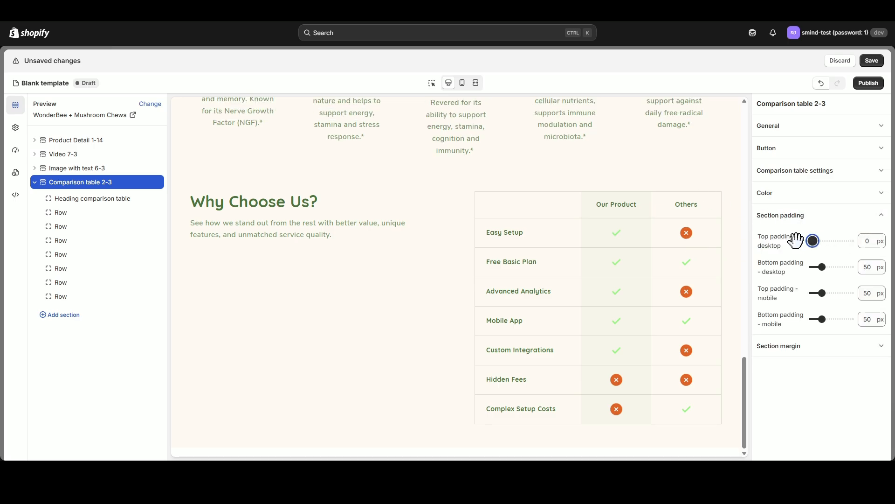
left_click(462, 83)
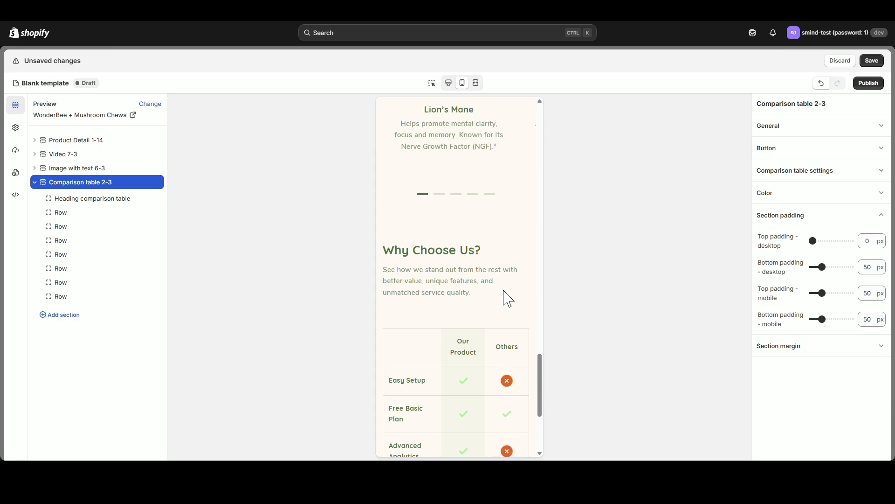
left_click_drag(823, 293, 812, 293)
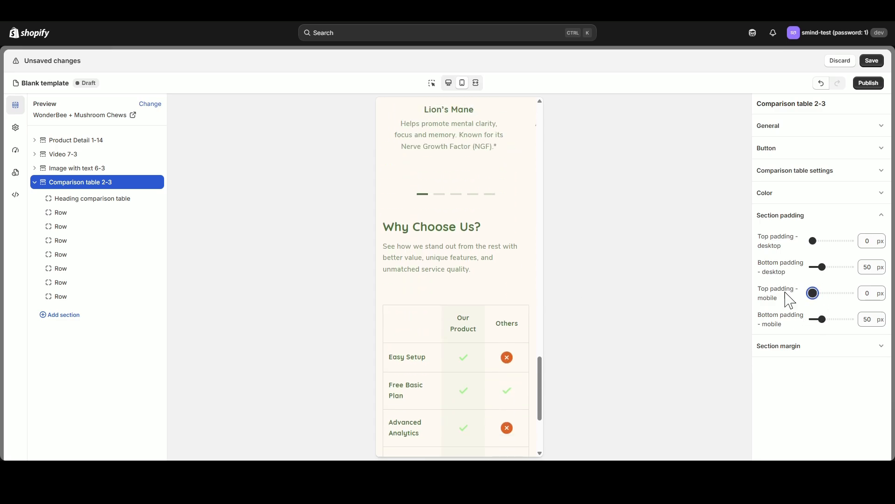
left_click(448, 83)
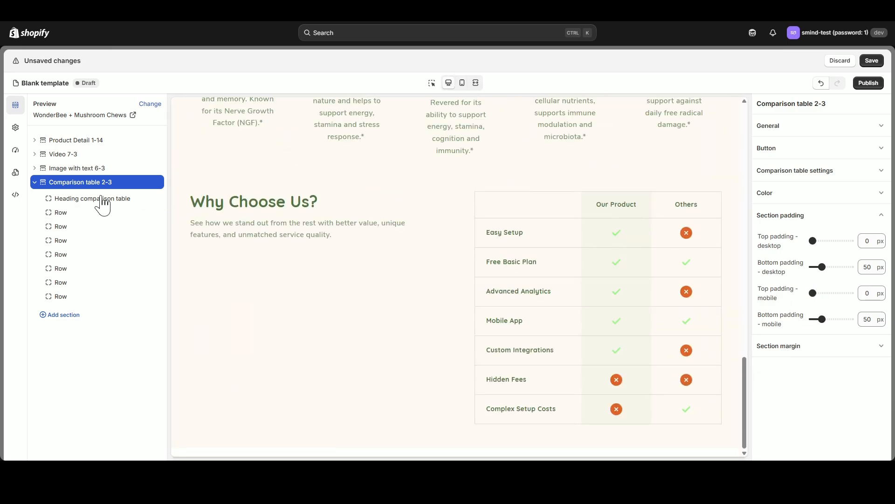
- Add the Plant People logo as the image of the table's Header 1 and clear its "Our product" heading
left_click(102, 200)
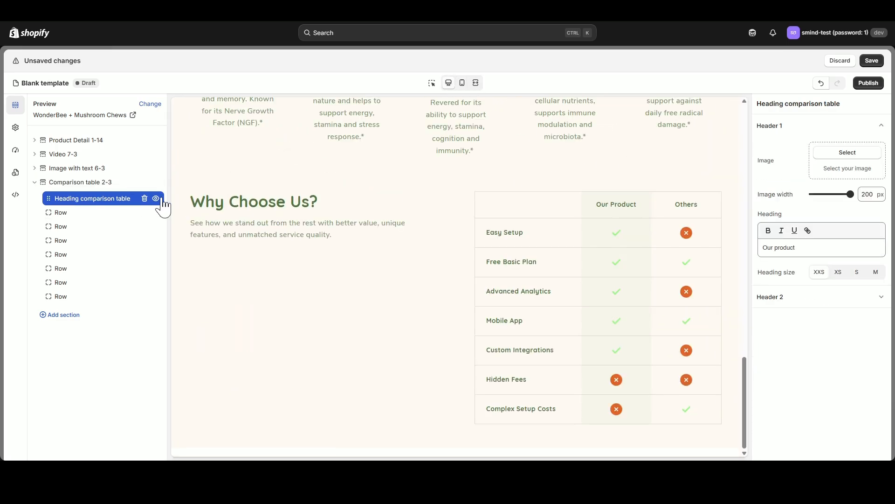
left_click(831, 302)
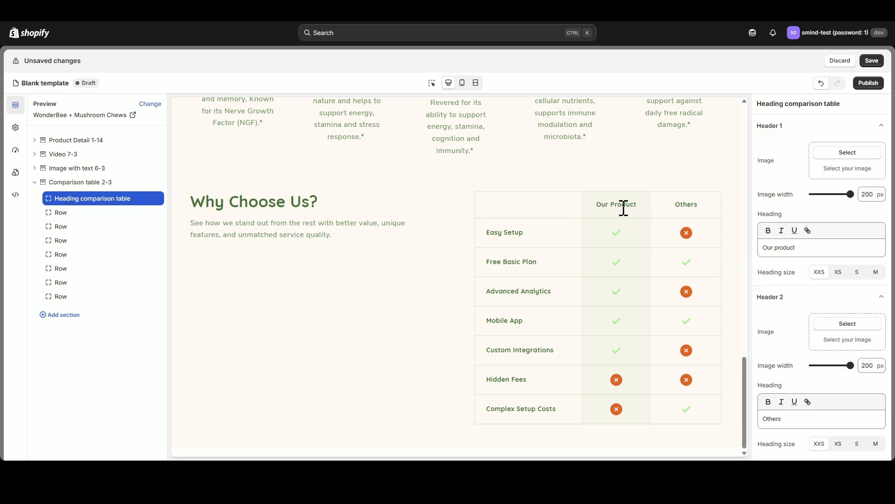
left_click(847, 153)
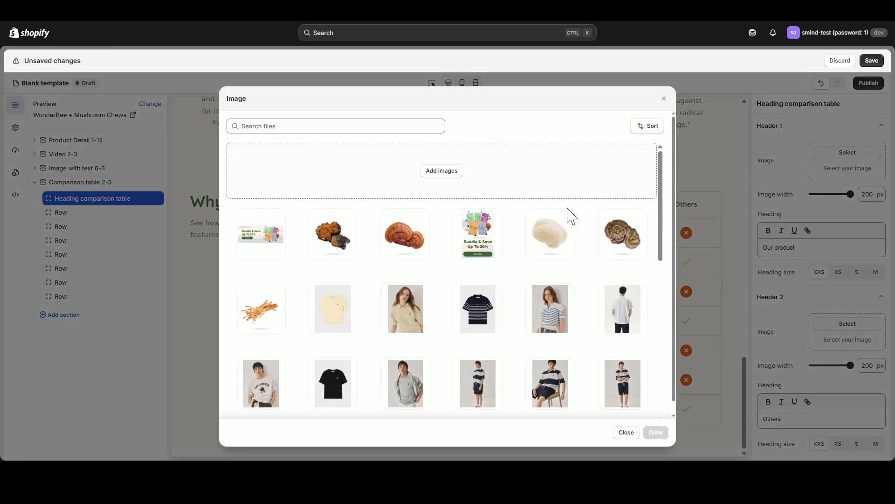
scroll(373, 301, "down", 7)
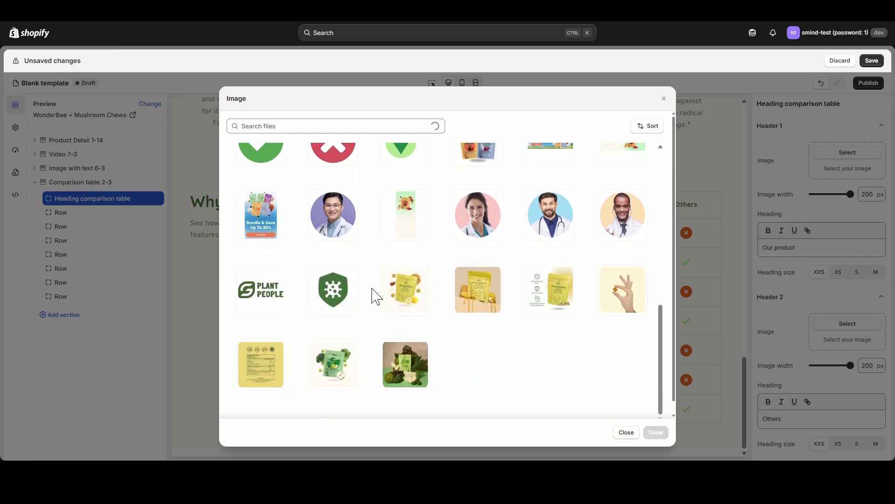
left_click(260, 291)
left_click(657, 432)
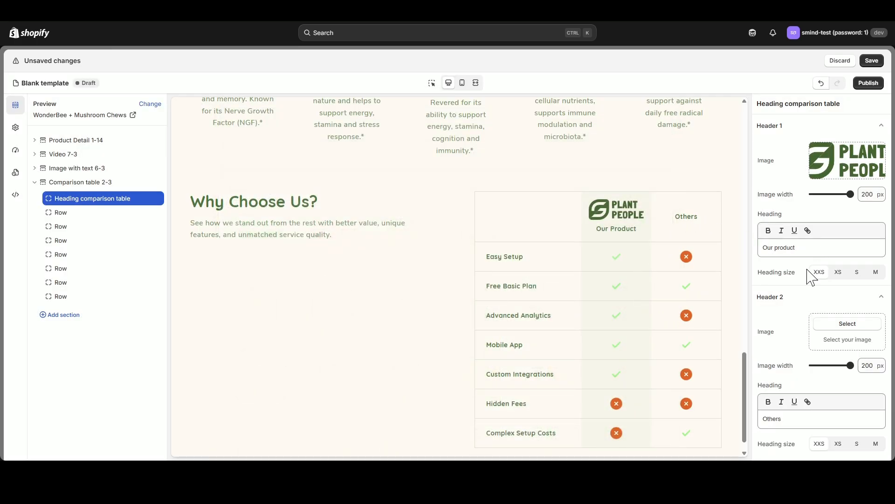
left_click_drag(834, 245, 714, 252)
key("BackSpace")
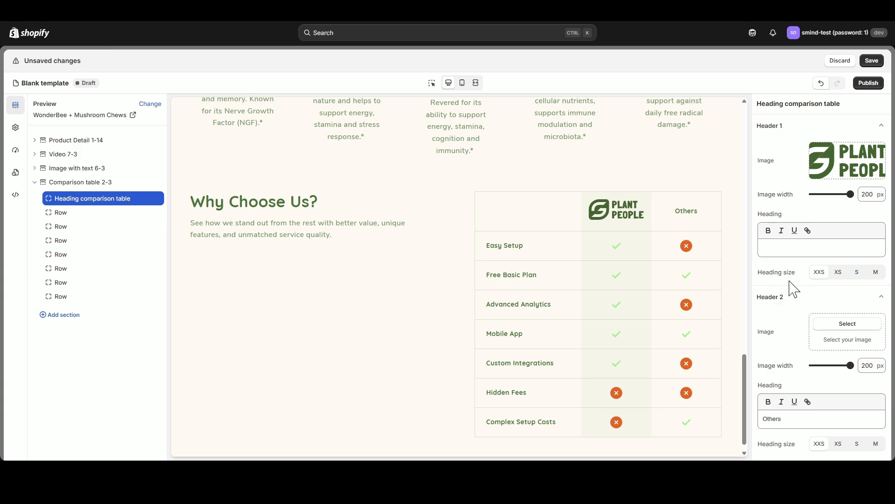
- Change the Header 2 heading to "Others Brands" and set its heading size to S
left_click(790, 416)
type("Brands")
left_click(859, 446)
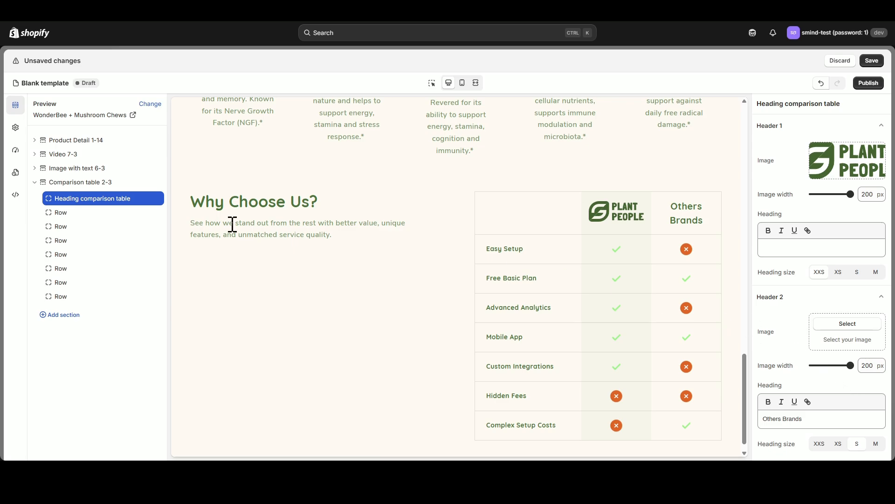
- Replace the first row's heading with "Chef-Crafted & Delicious"
left_click(65, 212)
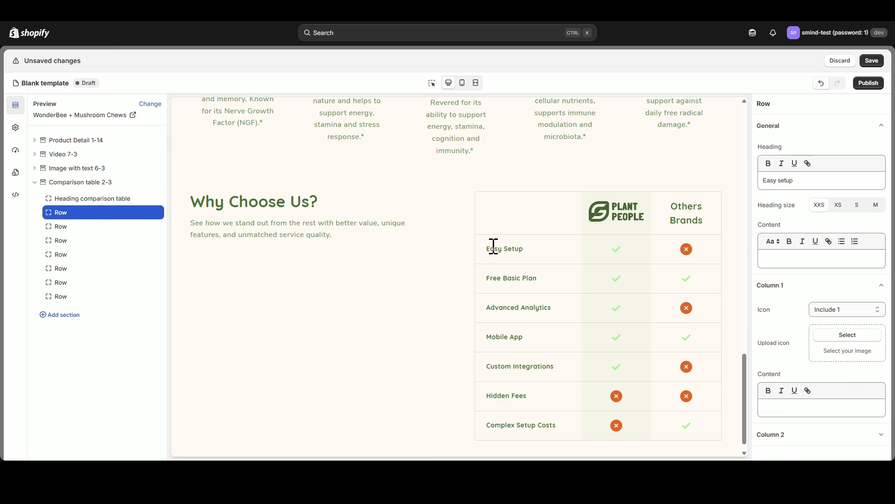
left_click_drag(766, 181, 810, 180)
left_click(811, 181)
key("ctrl+a")
type("Chef-Crafted & Delicious")
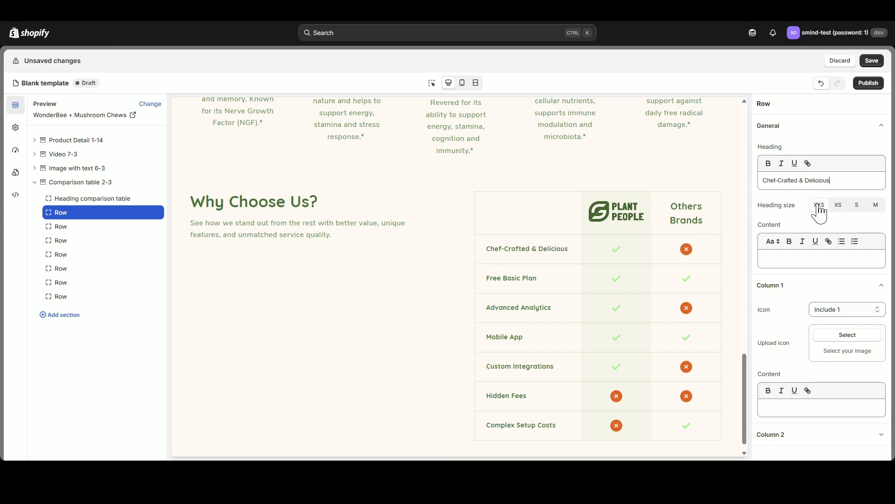
- Try heading sizes S and XS on the first row, previewing at full width, and restore XXS
left_click(856, 206)
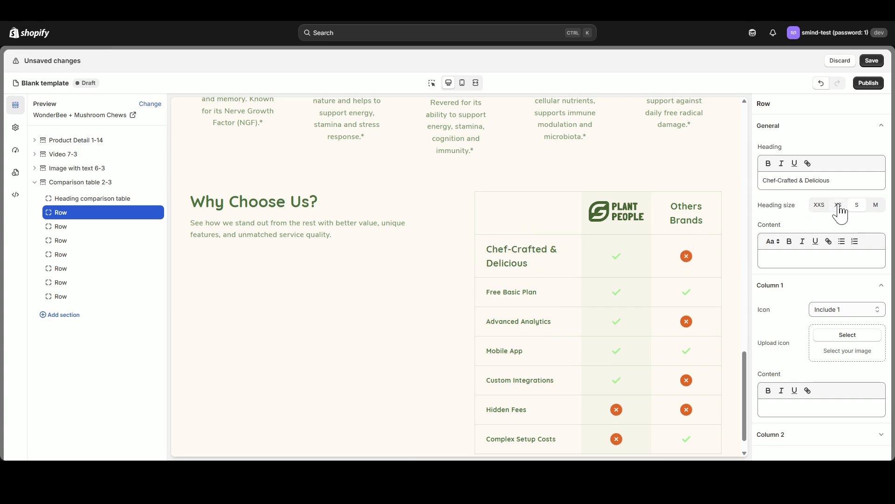
left_click(838, 206)
left_click(476, 83)
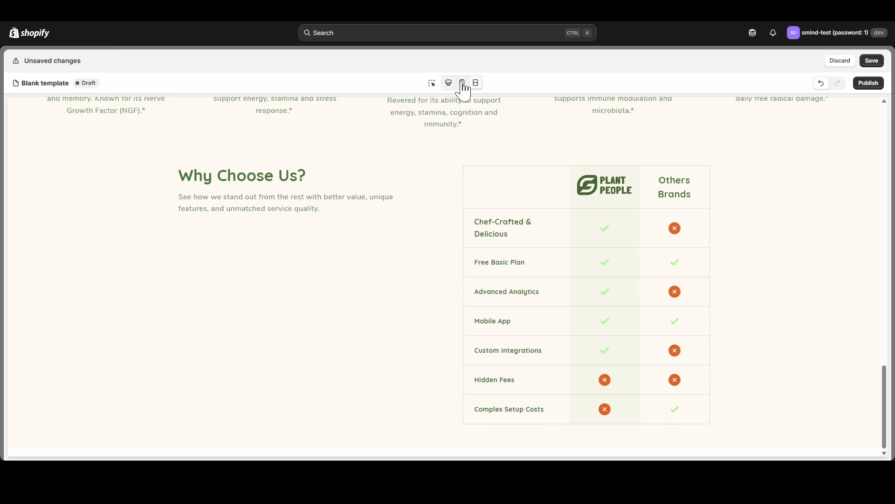
left_click(449, 82)
left_click(820, 205)
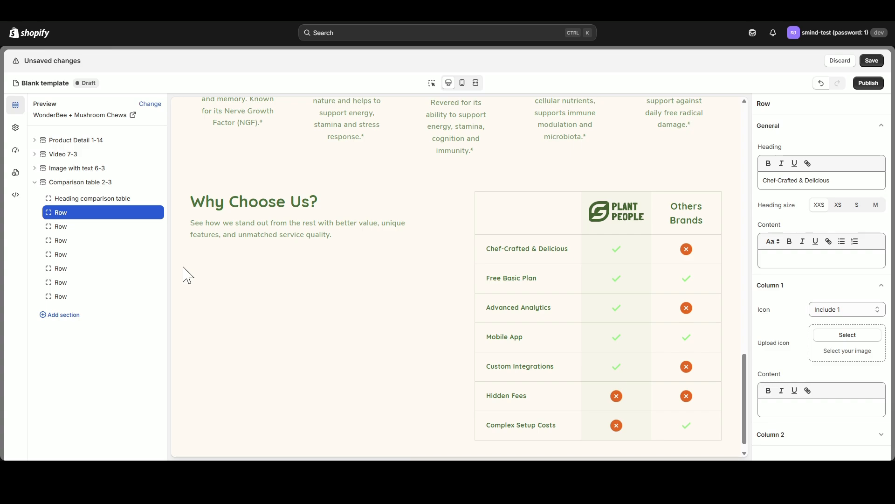
- Replace the second row's heading with "No High Fructose Corn Syrups" and set its column 2 icon to Exclude 3
left_click(94, 227)
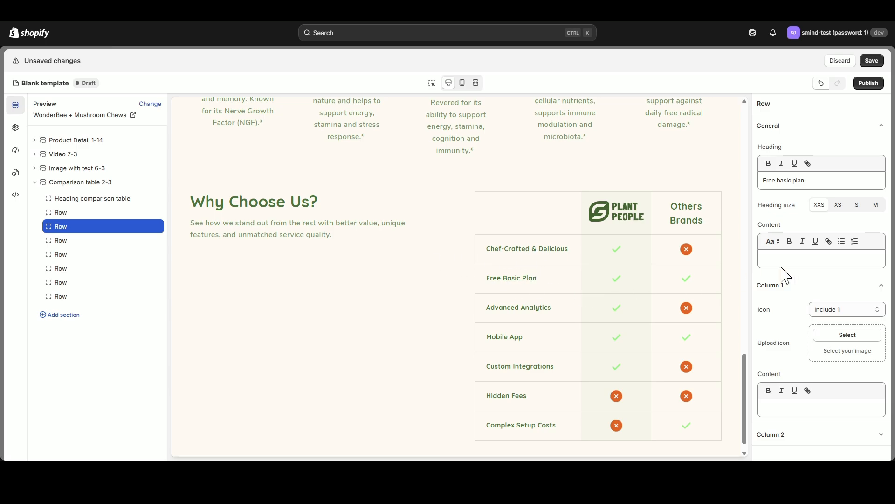
left_click_drag(879, 182, 753, 183)
type("No High Fructose Corn Syrups")
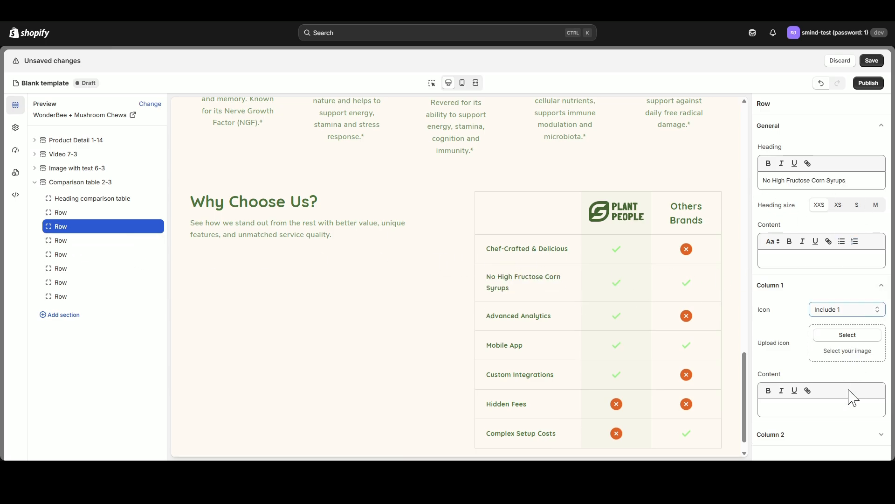
scroll(852, 368, "down", 3)
left_click(840, 424)
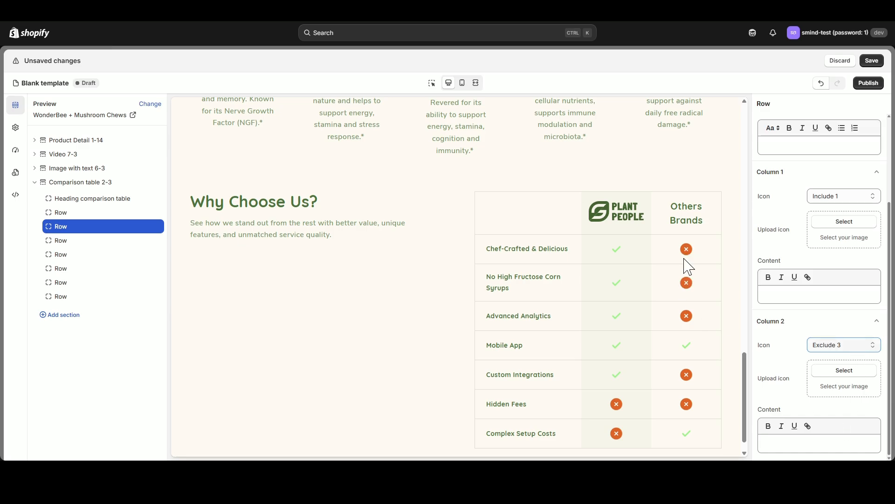
- Replace the third row's heading with "Premium Plant Based Ingredients"
left_click(92, 239)
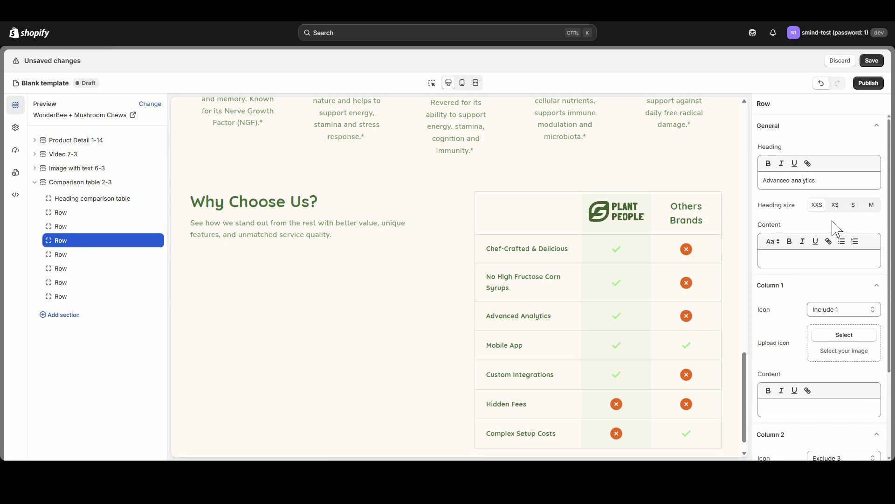
type("Premium Plant Based Ingredients")
left_click_drag(847, 182, 762, 181)
- Replace the fourth row's heading with "Organic Flavors" and set its column 2 icon to Exclude 3
left_click(79, 255)
type("Organic Flavors")
scroll(845, 304, "down", 2)
left_click(844, 365)
left_click(841, 439)
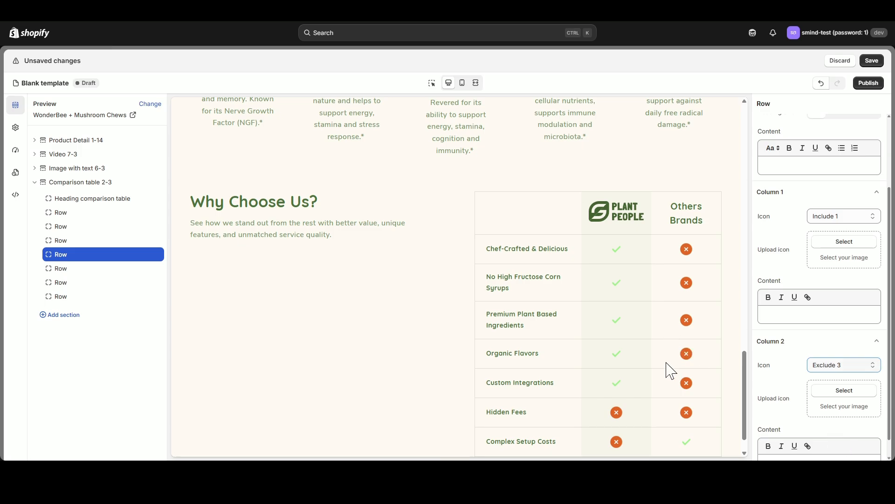
- Replace the fifth row's heading with "Zero Sugar"
left_click(70, 269)
left_click_drag(831, 180, 762, 181)
type("Zero sugar")
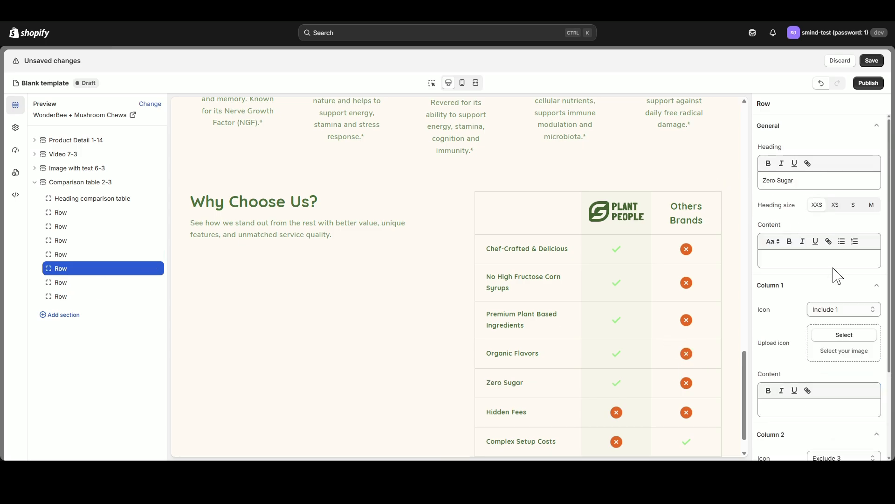
scroll(492, 376, "down", 1)
- Replace the sixth row's heading with "8 Functional Mushrooms" and set its column 1 icon to Include 1
left_click(70, 282)
left_click_drag(822, 181, 762, 180)
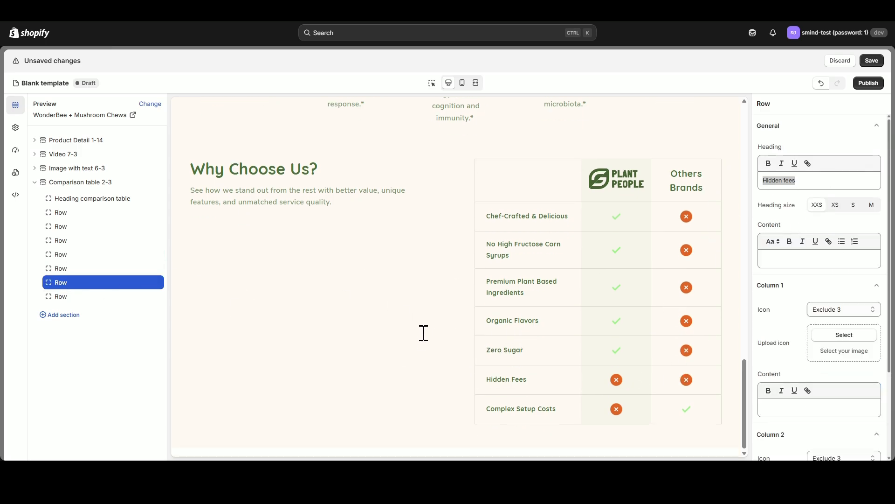
key("alt+Tab")
type("8 Functional Mushrooms")
left_click(859, 311)
left_click(842, 333)
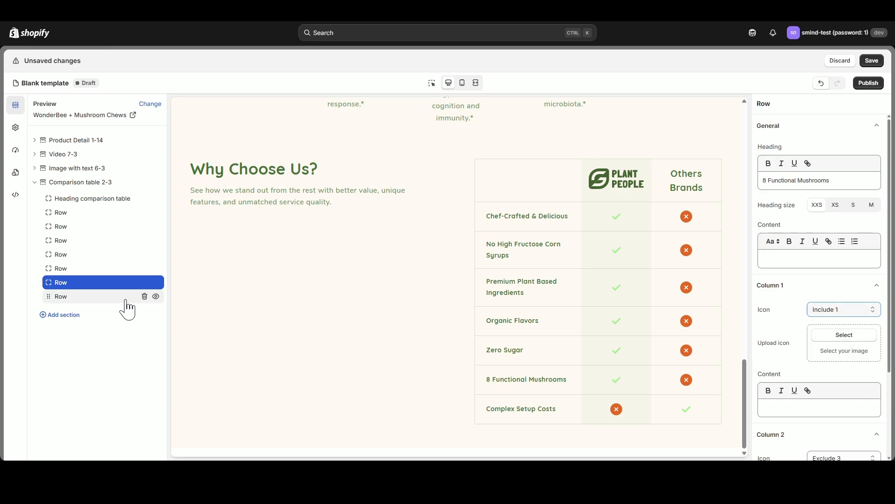
- Delete the last row, "Complex Setup Costs", and check the table in the mobile preview
left_click(145, 297)
left_click(462, 82)
scroll(502, 270, "down", 5)
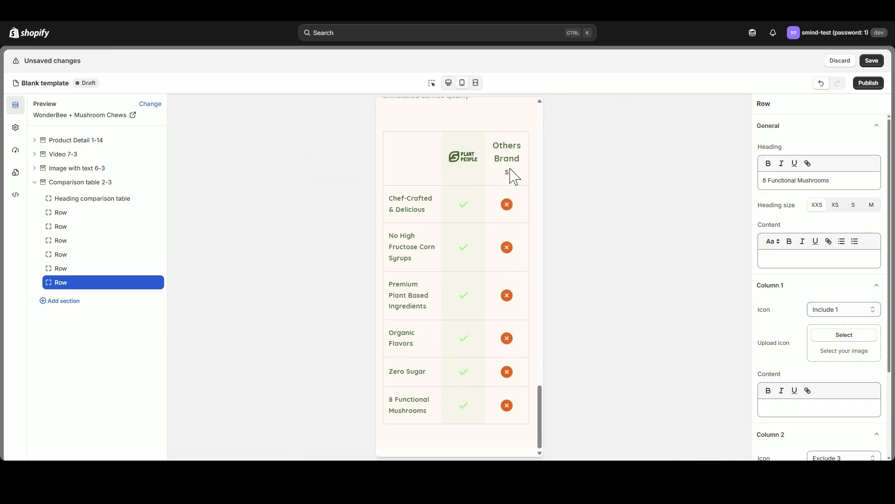
scroll(510, 176, "up", 3)
left_click(449, 83)
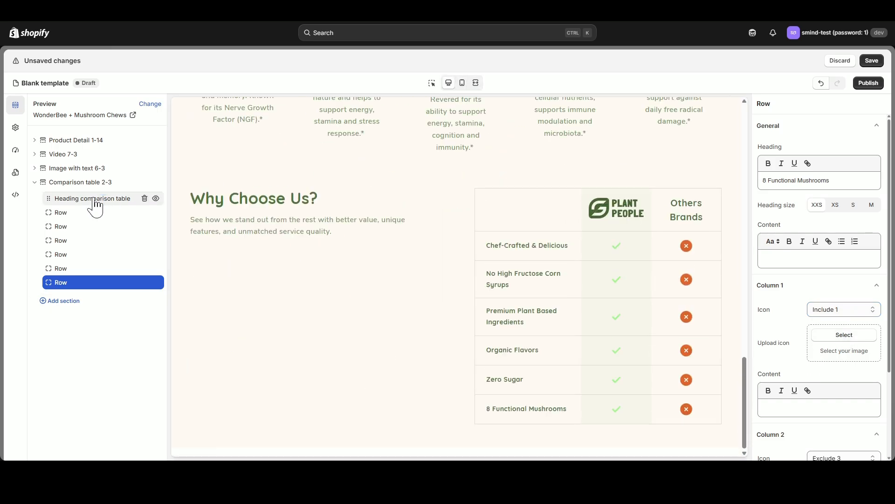
- Set the Header 2 heading size to XS and check the "Others Brands" header in the mobile preview
left_click(93, 198)
left_click(833, 297)
left_click(838, 443)
left_click(462, 82)
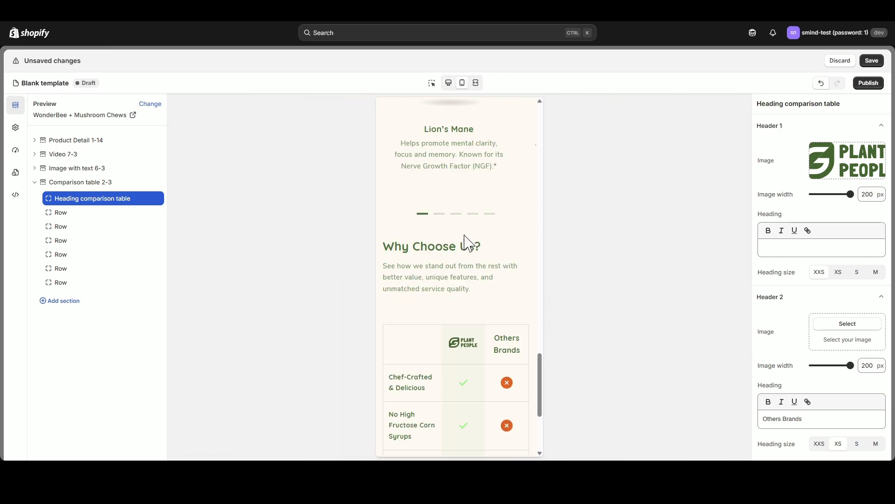
left_click(448, 82)
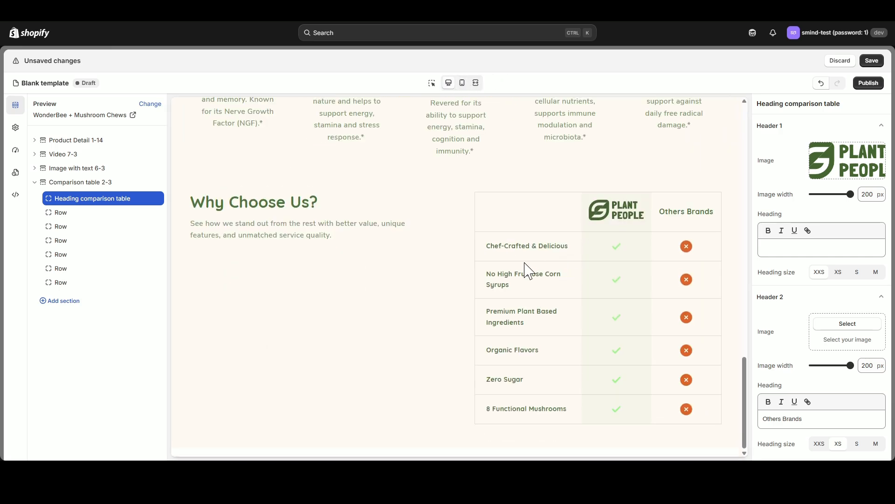
- Add a Banner image section below the comparison table using the beige "Enjoy up to 50% off" design
left_click(34, 182)
left_click(76, 201)
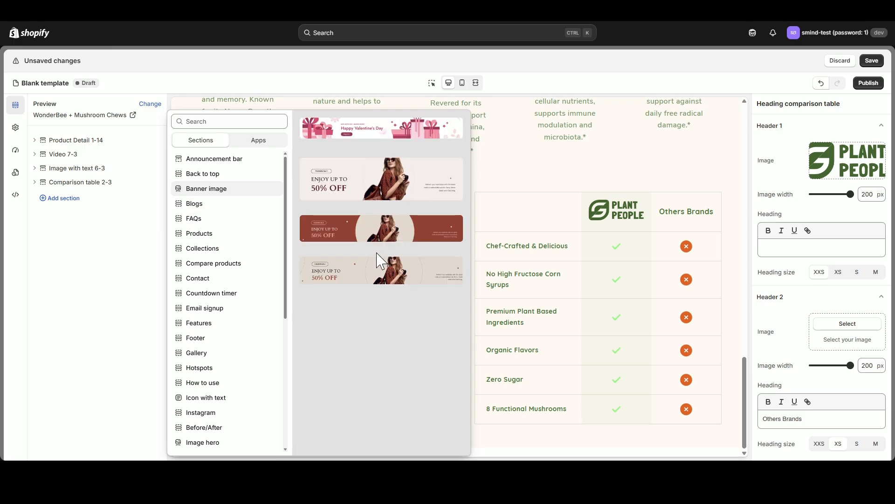
left_click(379, 259)
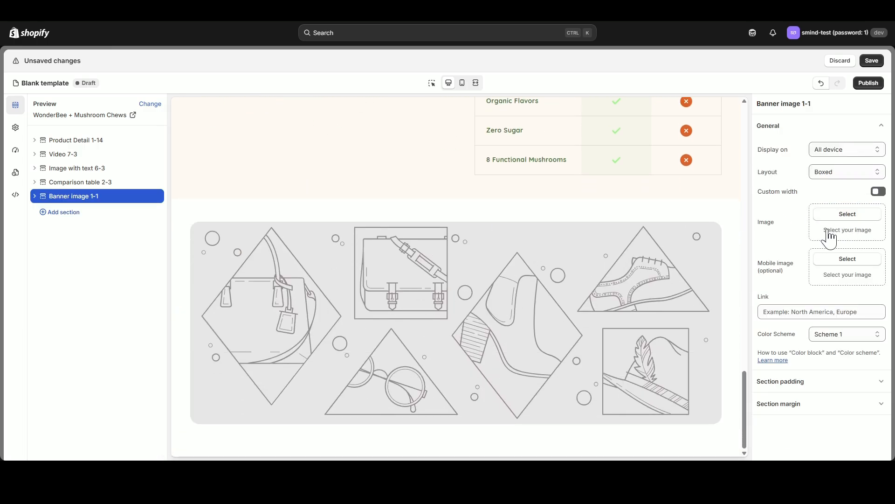
- Set the banner's image to the wide "Bundle & Save Up To 30%" design and its mobile image to the portrait version
left_click(834, 215)
left_click(269, 236)
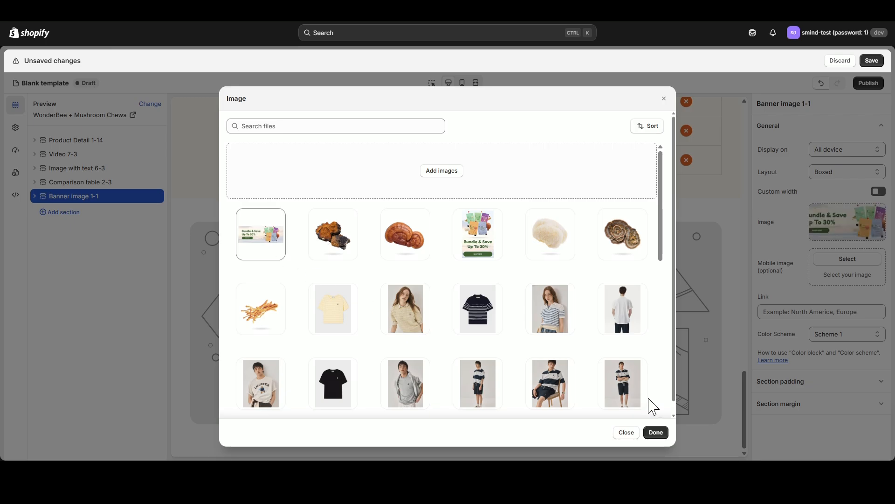
left_click(656, 432)
left_click(847, 258)
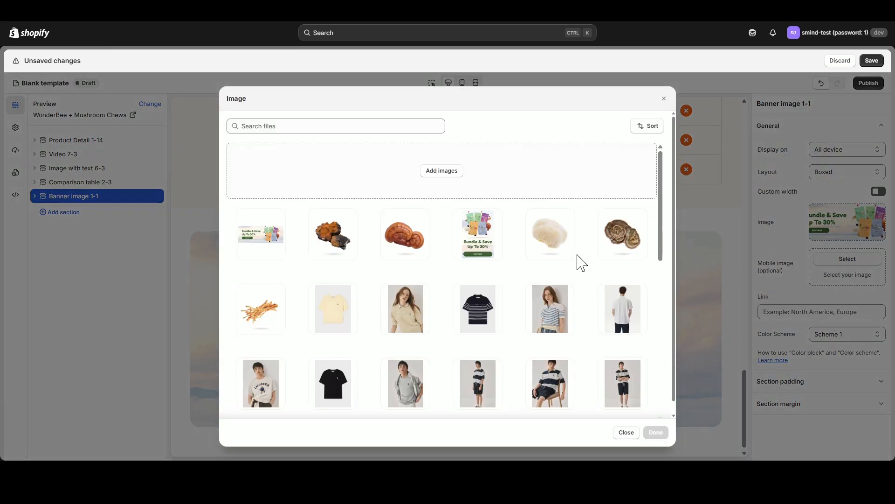
left_click(478, 236)
left_click(653, 432)
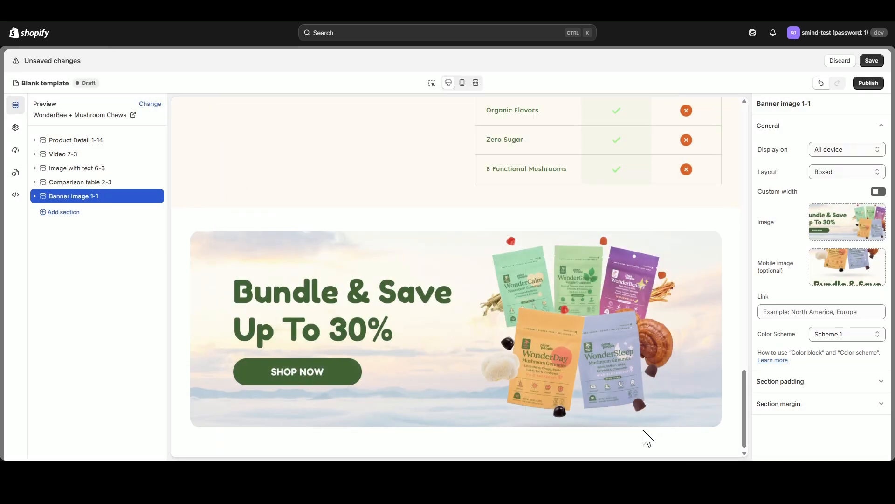
- Delete the banner's Color block, give the section a custom width of 1000 px, and check it in the full-width preview
left_click(35, 197)
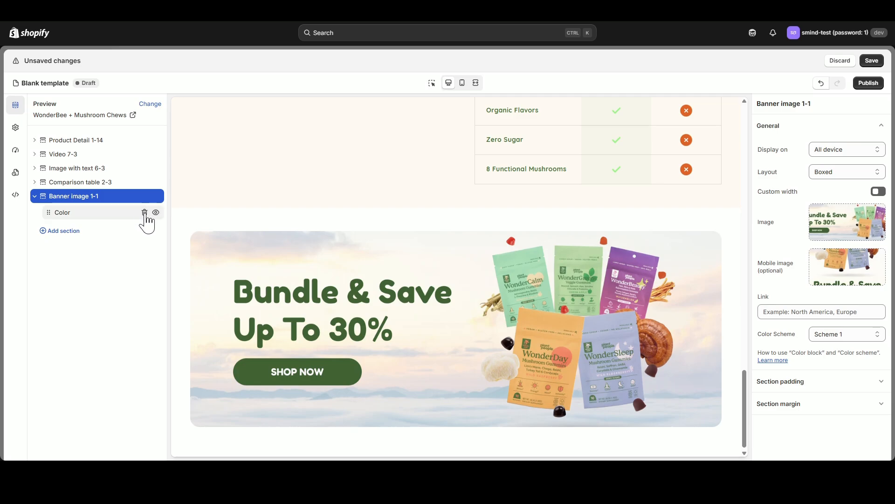
left_click(145, 212)
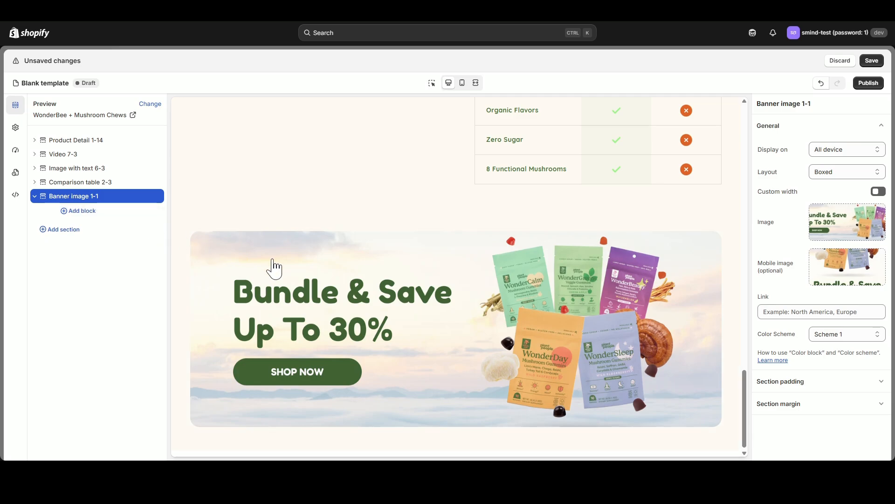
left_click(878, 192)
left_click_drag(829, 211, 820, 211)
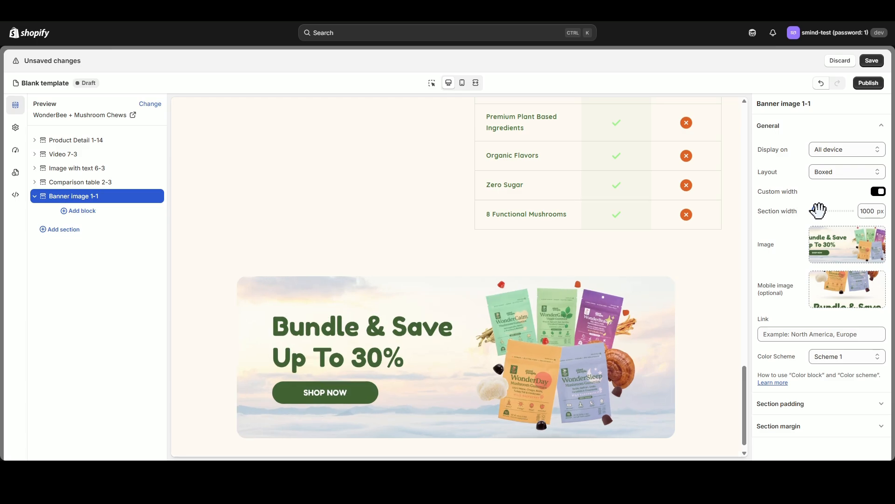
left_click(476, 83)
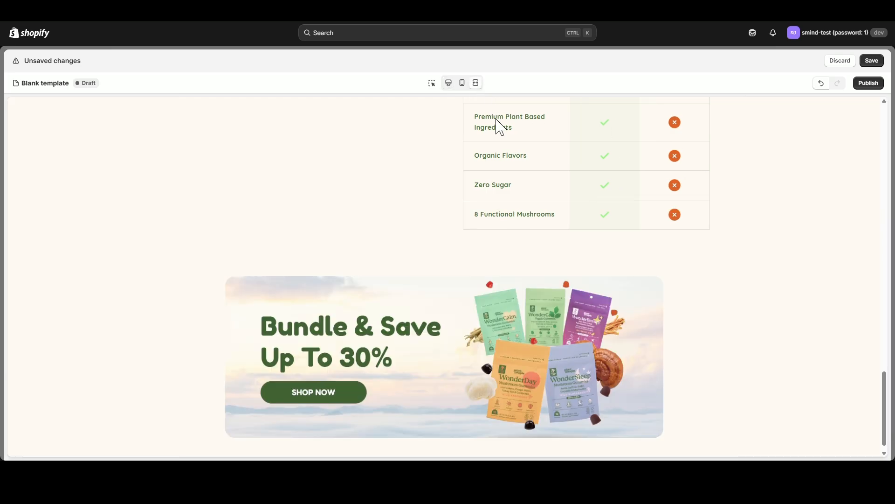
left_click(449, 82)
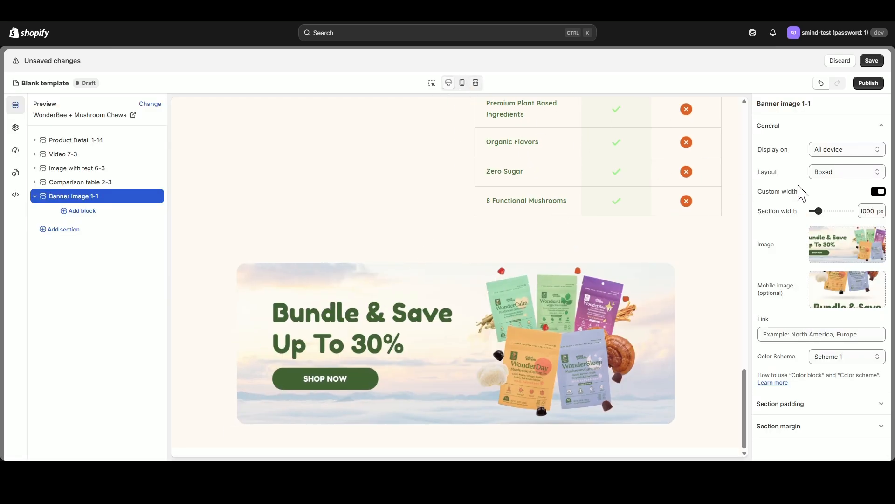
- Link the banner image to the Stress collection
left_click(812, 336)
left_click(814, 355)
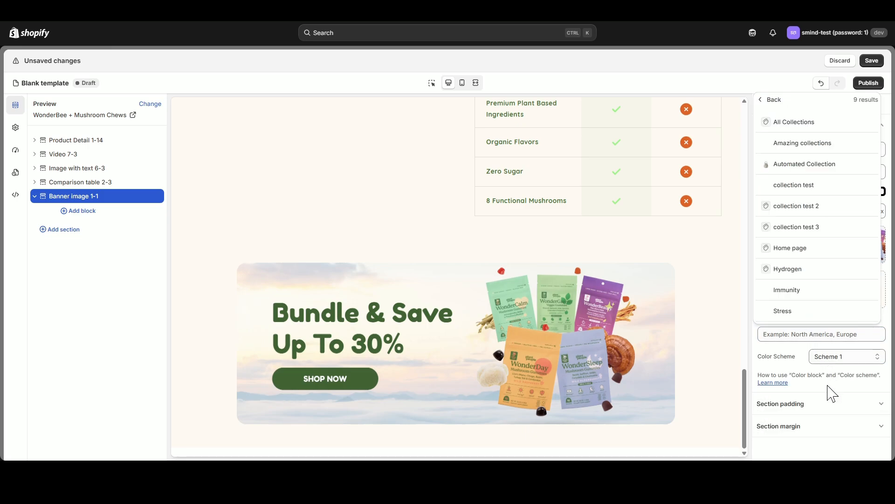
left_click(798, 312)
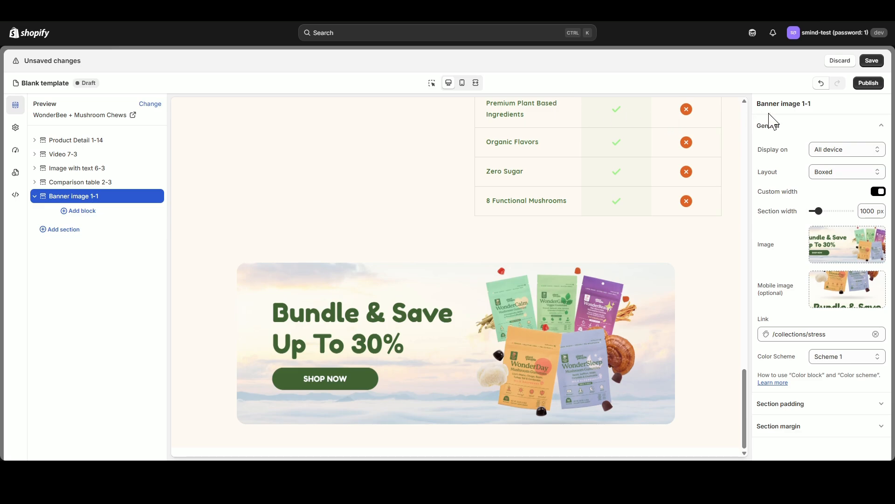
- Review the whole page in the full-width preview and save the template
left_click(476, 82)
scroll(645, 292, "up", 15)
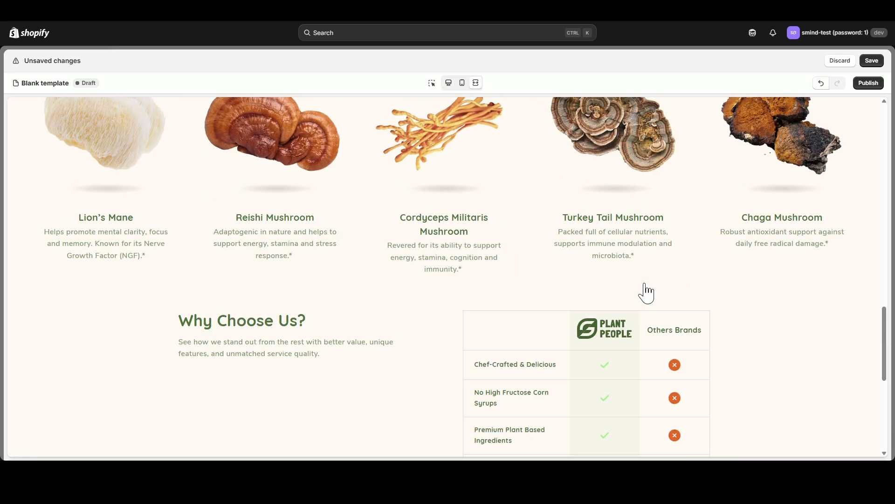
scroll(647, 292, "up", 10)
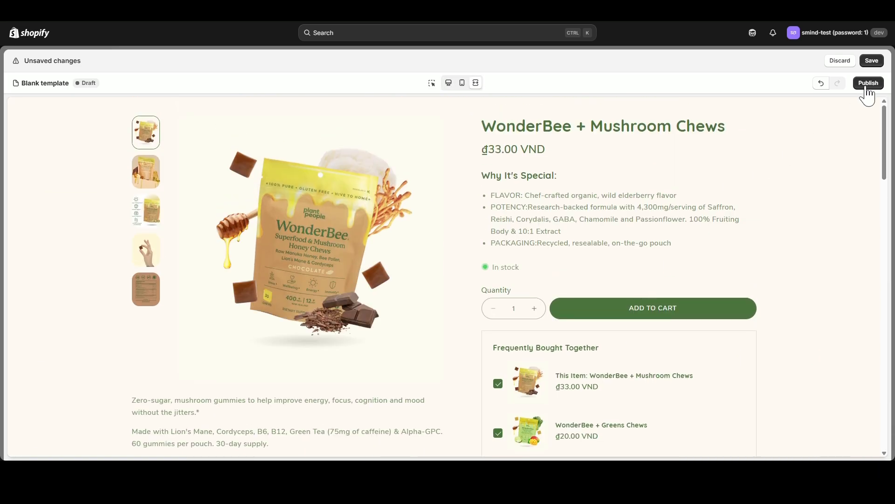
left_click(872, 61)
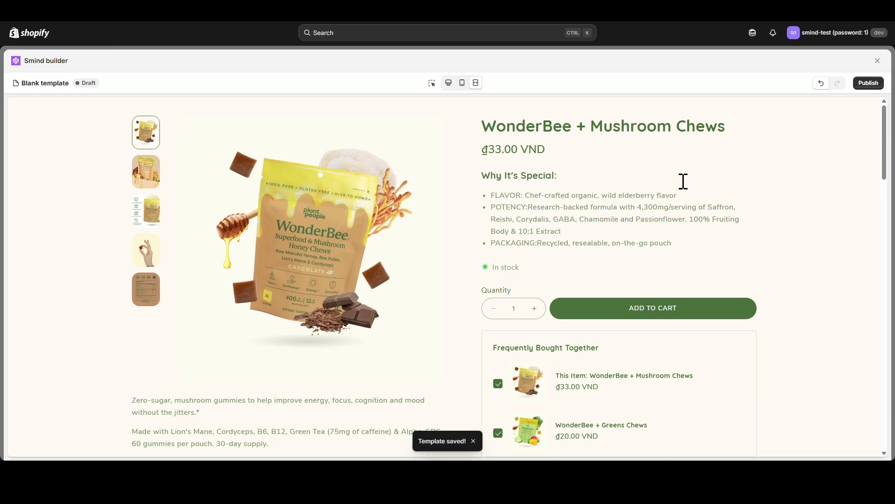
- Publish the template under the name "New Product Page"
left_click(868, 83)
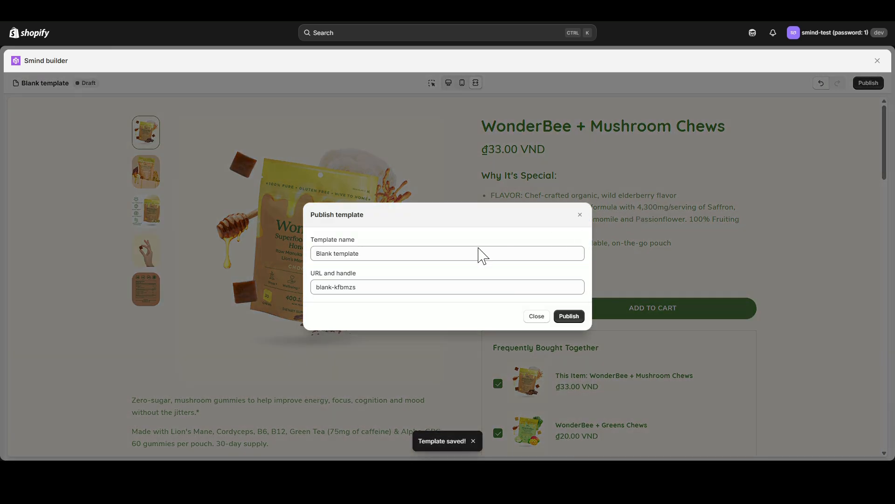
left_click_drag(366, 253, 275, 256)
type("New ")
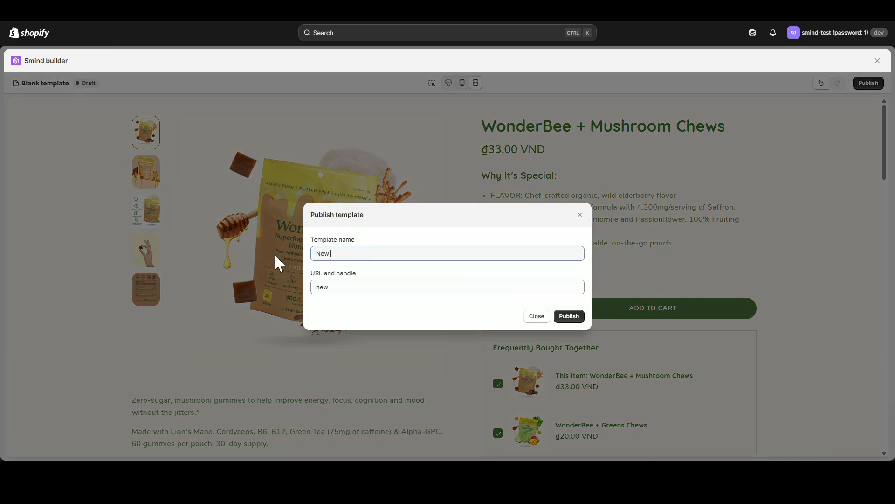
type("Product Page")
left_click(569, 316)
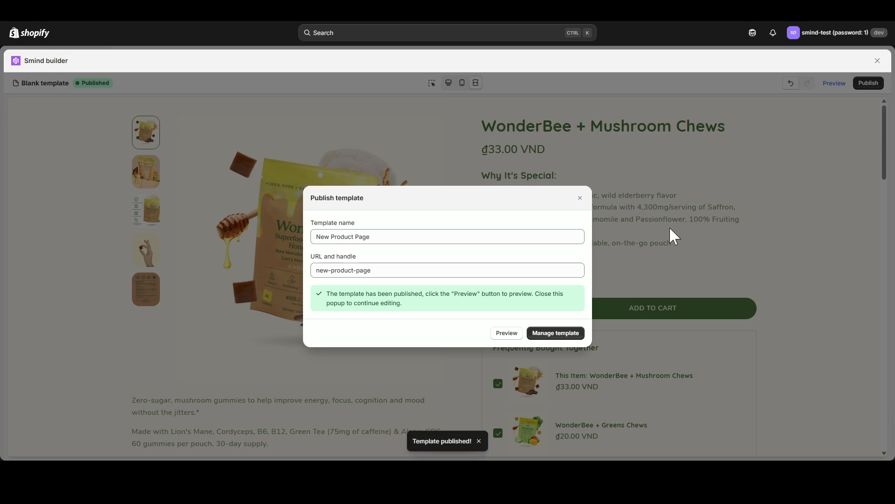
- Preview the published page on the storefront and examine its sections from the product details down to the banner
left_click(508, 333)
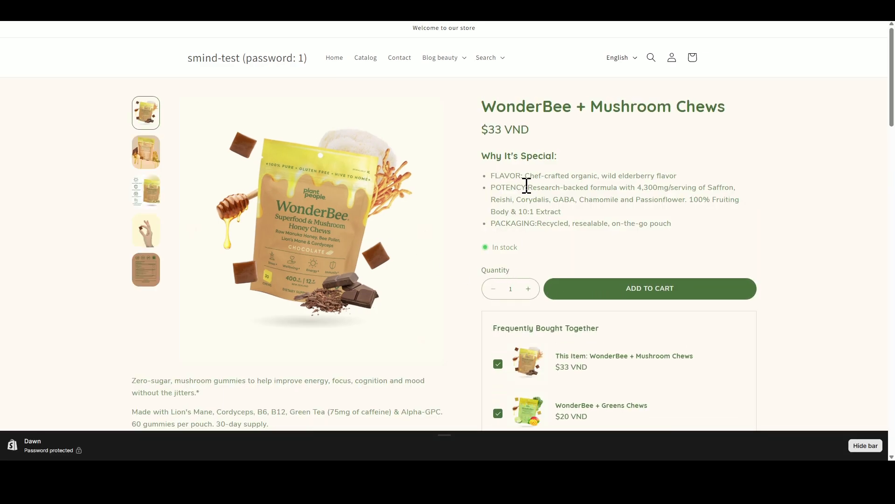
scroll(656, 220, "down", 4)
scroll(655, 254, "down", 4)
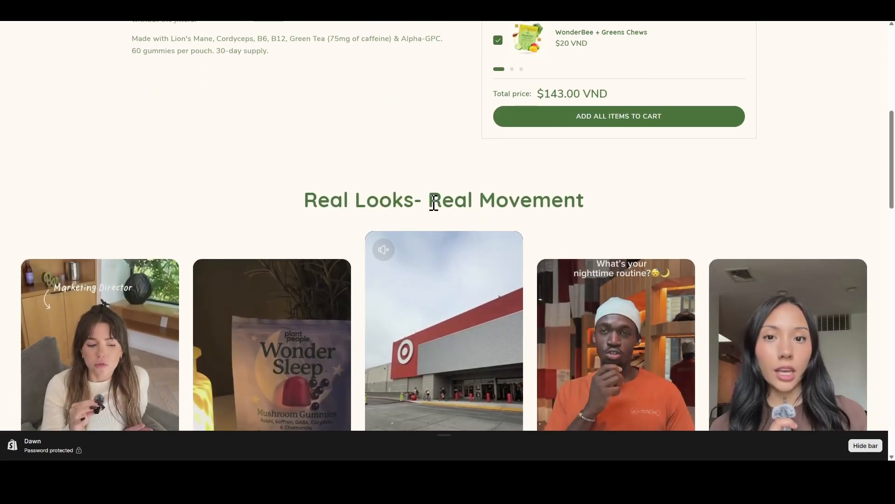
left_click_drag(360, 200, 577, 198)
scroll(578, 197, "down", 4)
scroll(574, 242, "down", 5)
left_click_drag(366, 167, 544, 168)
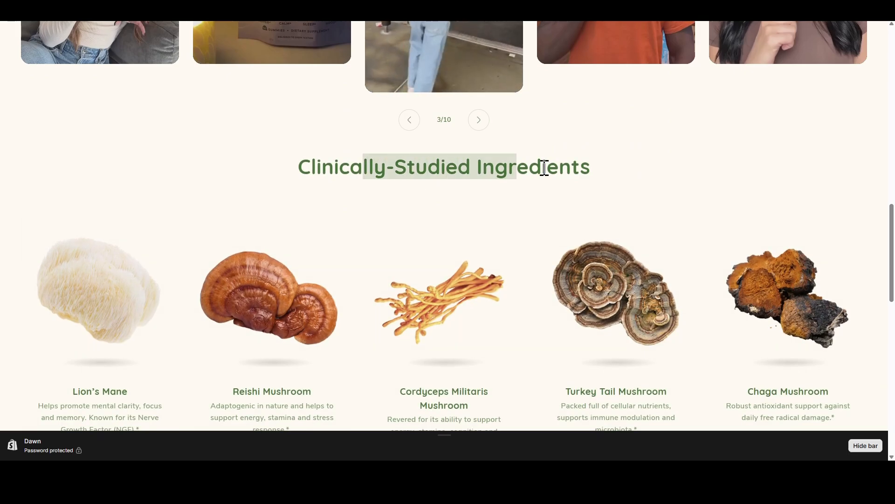
scroll(542, 216, "down", 7)
left_click_drag(248, 170, 362, 201)
left_click(366, 208)
scroll(396, 244, "down", 8)
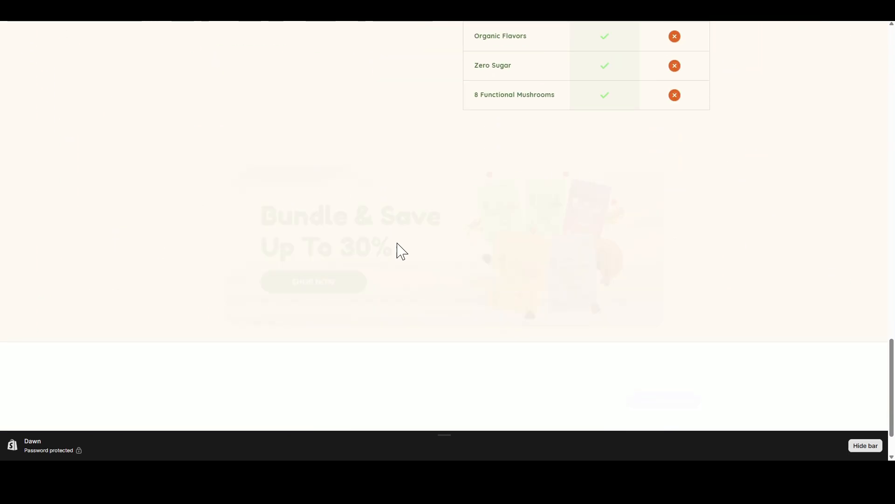
scroll(369, 229, "up", 3)
scroll(499, 314, "up", 10)
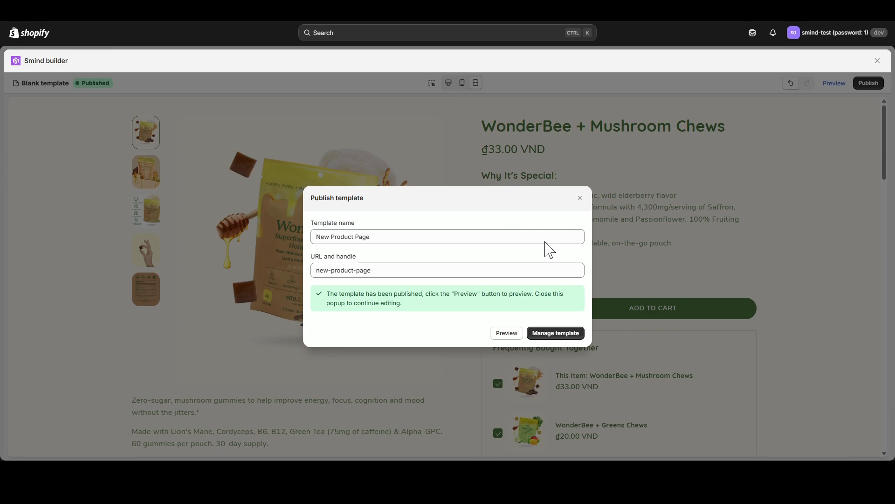
- Go to template management and start adding specific products to the New Product Page template's assignment
left_click(555, 333)
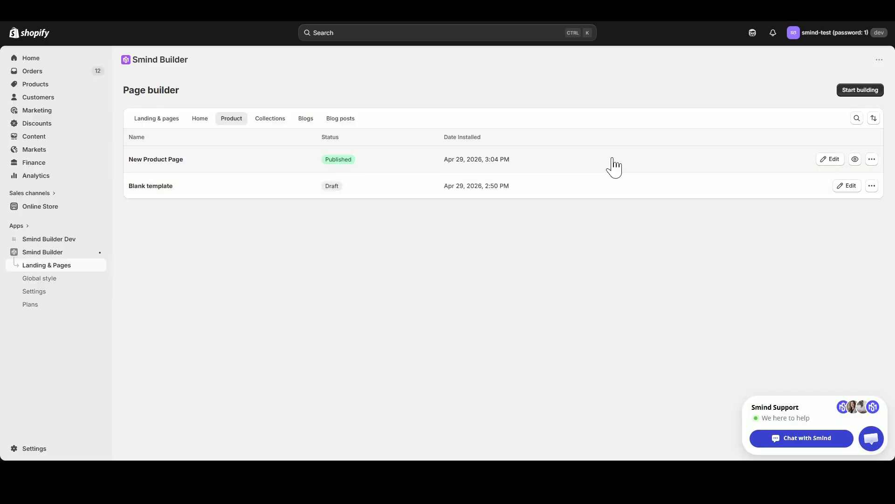
left_click(871, 159)
left_click(847, 231)
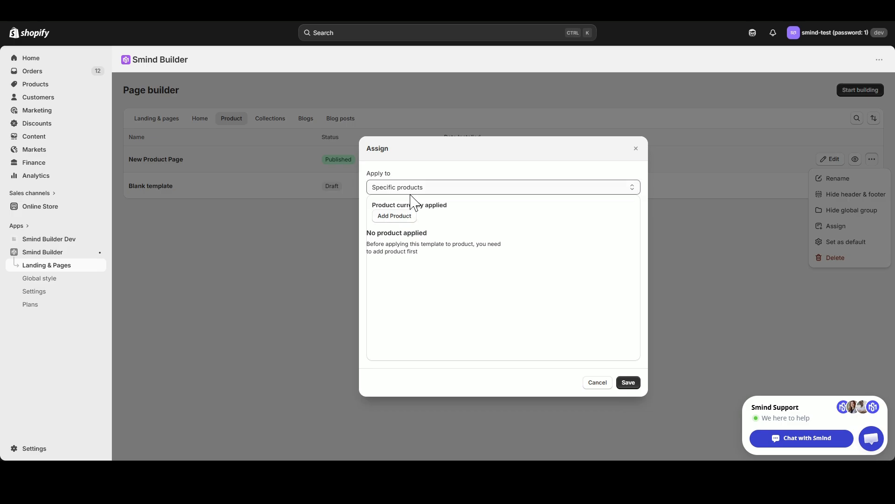
left_click(408, 219)
- Search for "Wonder", select all matching products, and save the New Product Page template's assignment to them
left_click(420, 170)
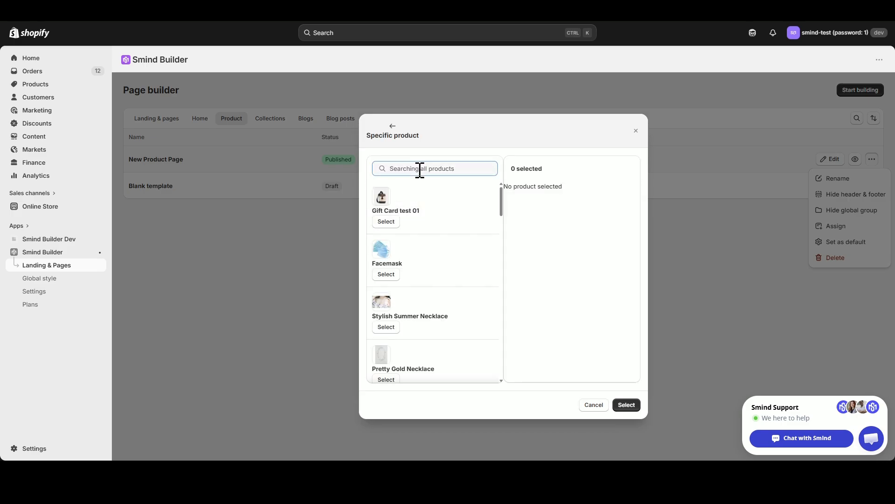
type("Wonder")
left_click(387, 222)
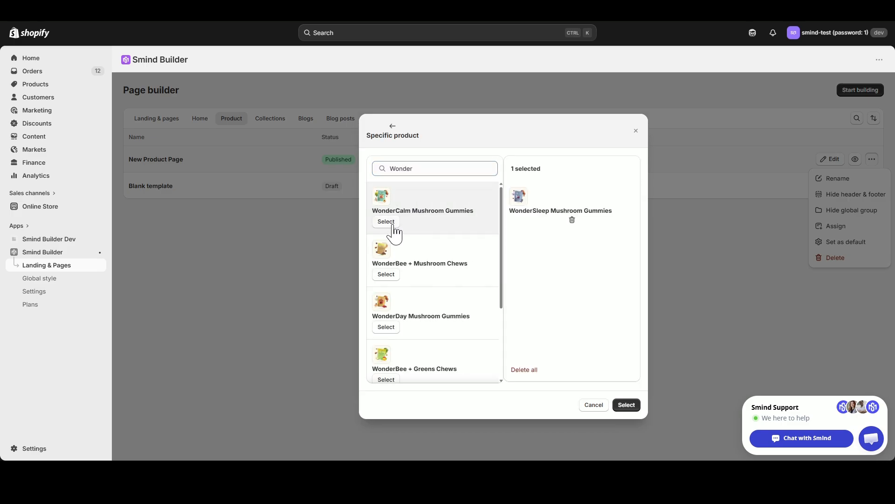
left_click(387, 222)
left_click(387, 222)
left_click(387, 222)
left_click(388, 223)
left_click(387, 222)
left_click(387, 222)
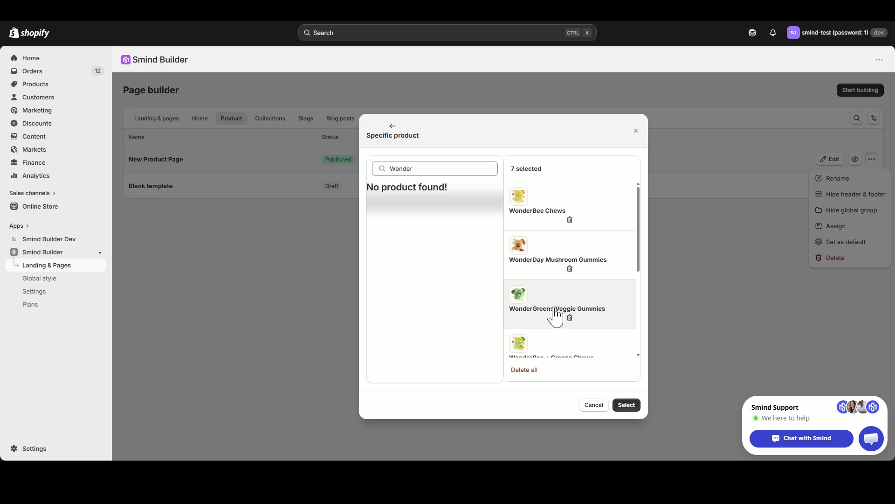
left_click(626, 405)
left_click(628, 395)
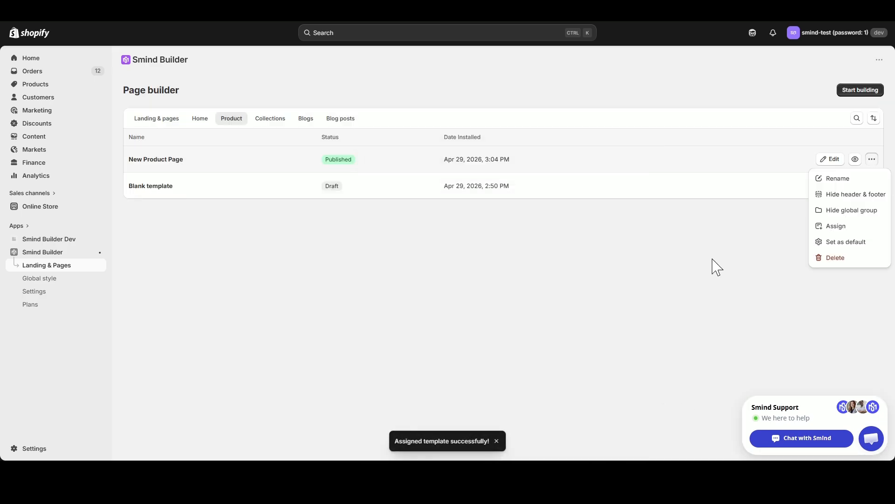
left_click(739, 246)
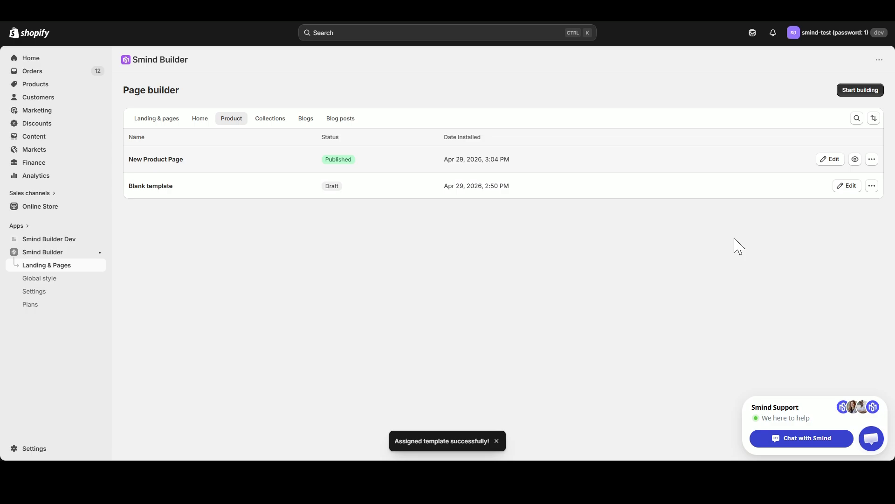